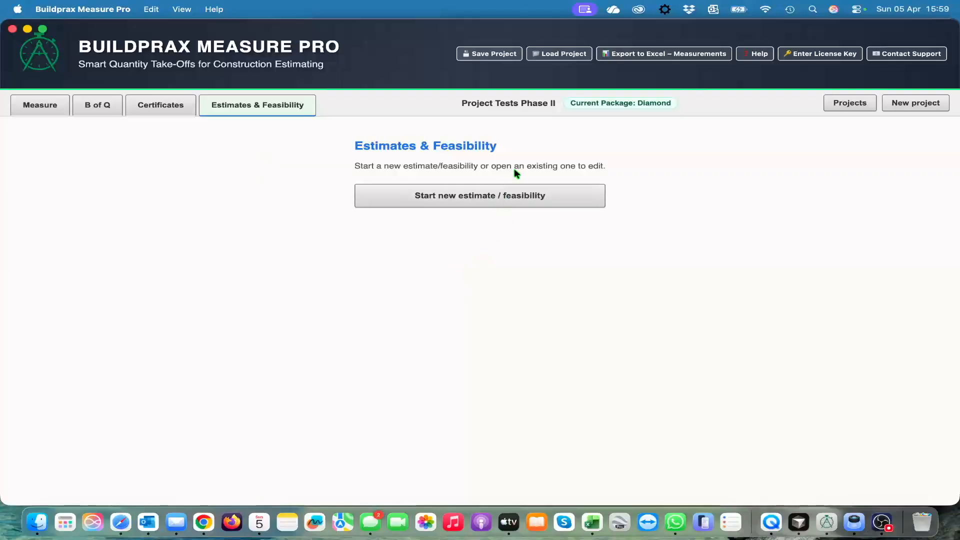
Start a new estimate/feasibility with the Feasibility document type and enter the full name of the person responsible.
click(477, 200)
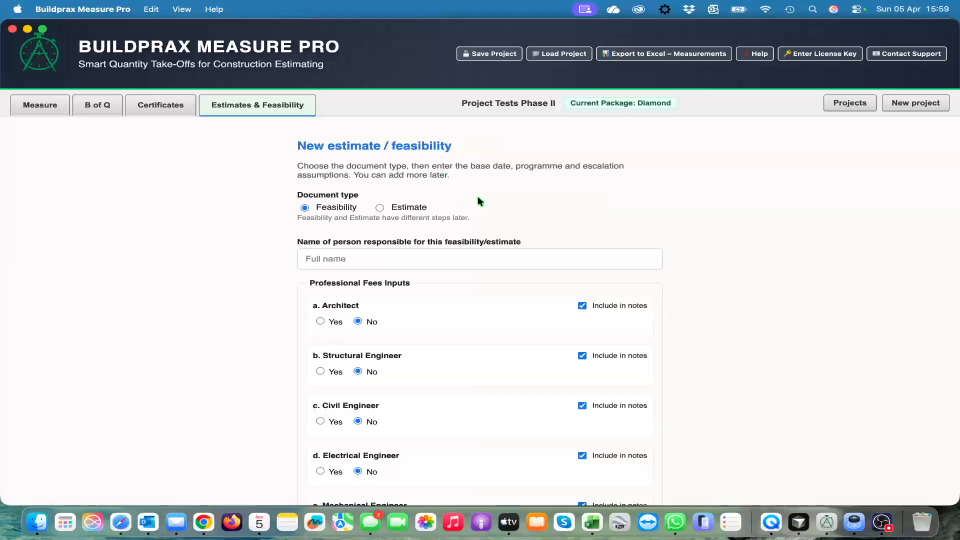
scroll(482, 197, down, 2)
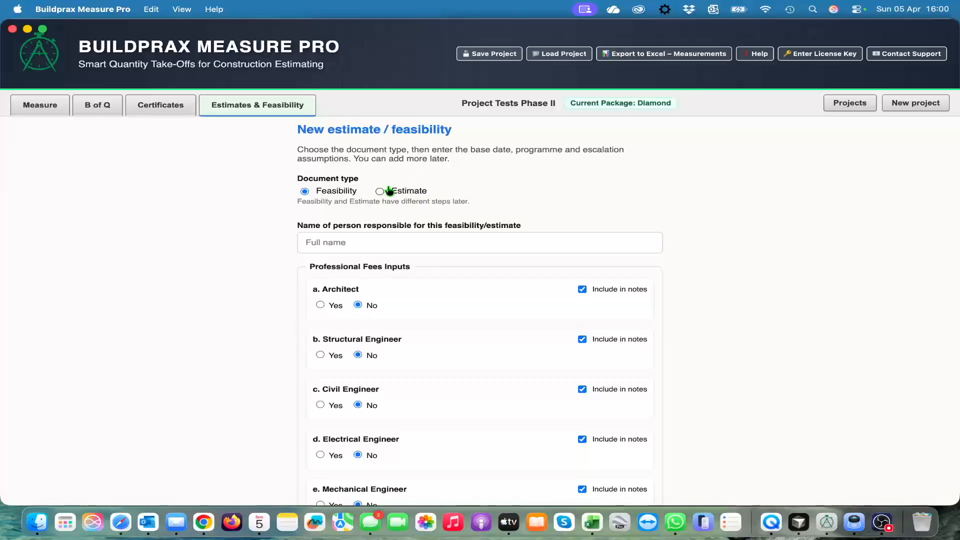
scroll(491, 202, up, 1)
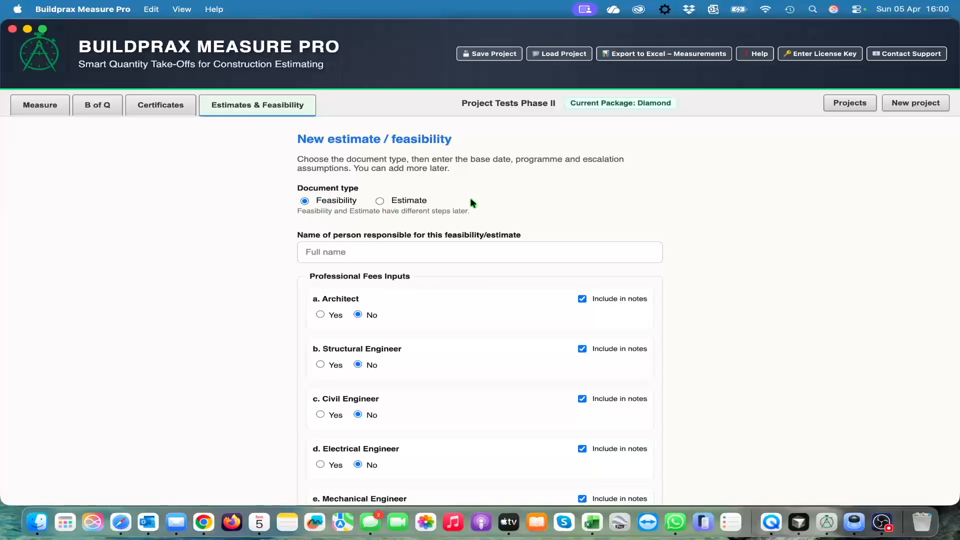
scroll(472, 202, down, 3)
click(378, 226)
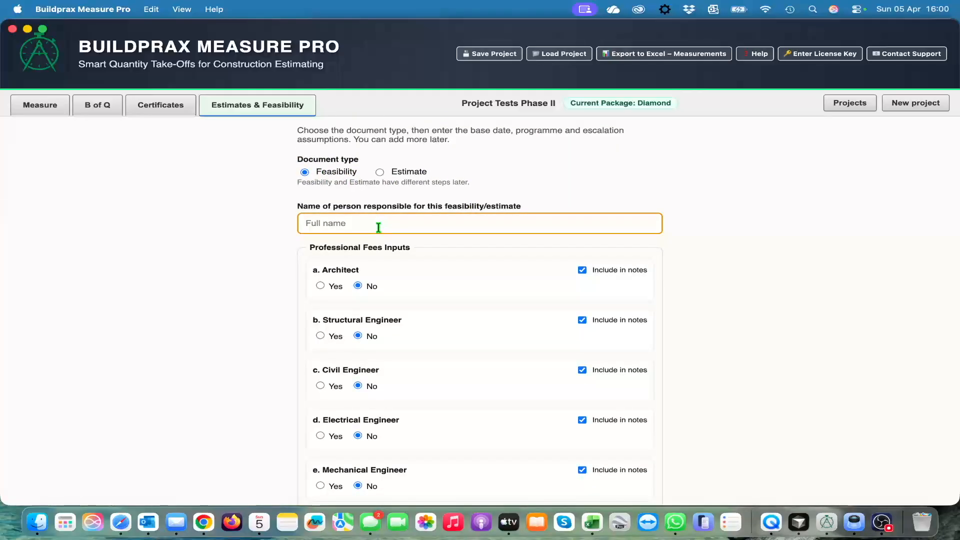
text(Piet Pompies)
Include the Architect in the professional fees as "Pencil", with drawing number xxds 345 dated 2026/03/30.
scroll(437, 279, down, 1)
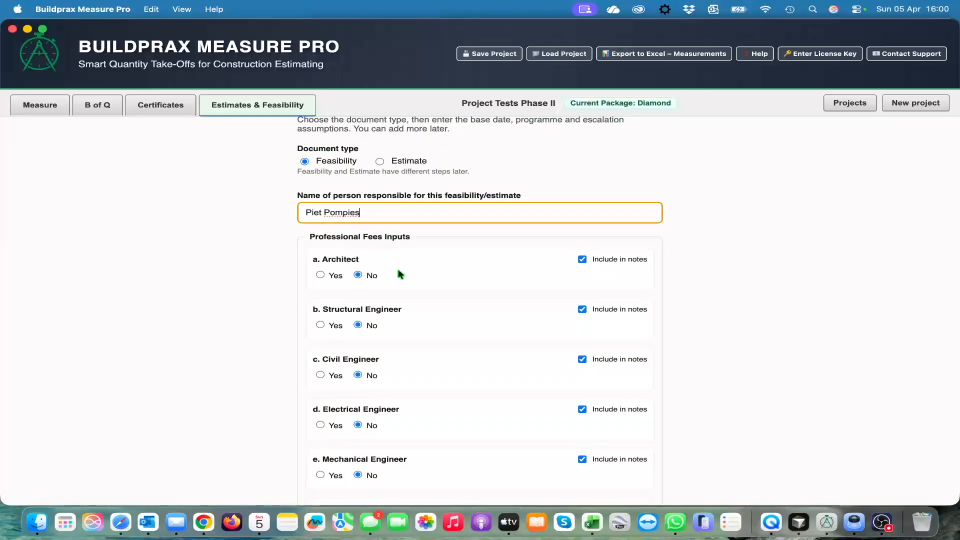
scroll(425, 317, down, 5)
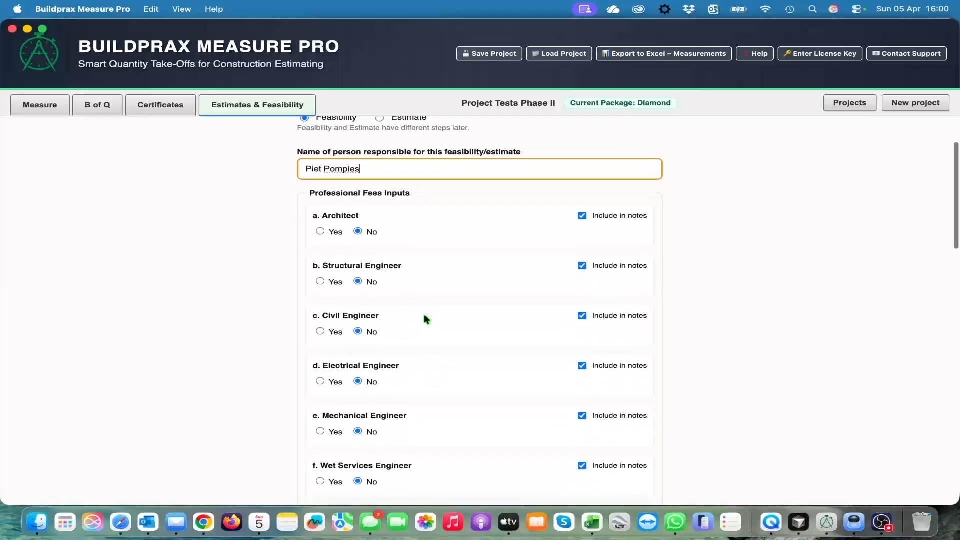
scroll(424, 316, up, 3)
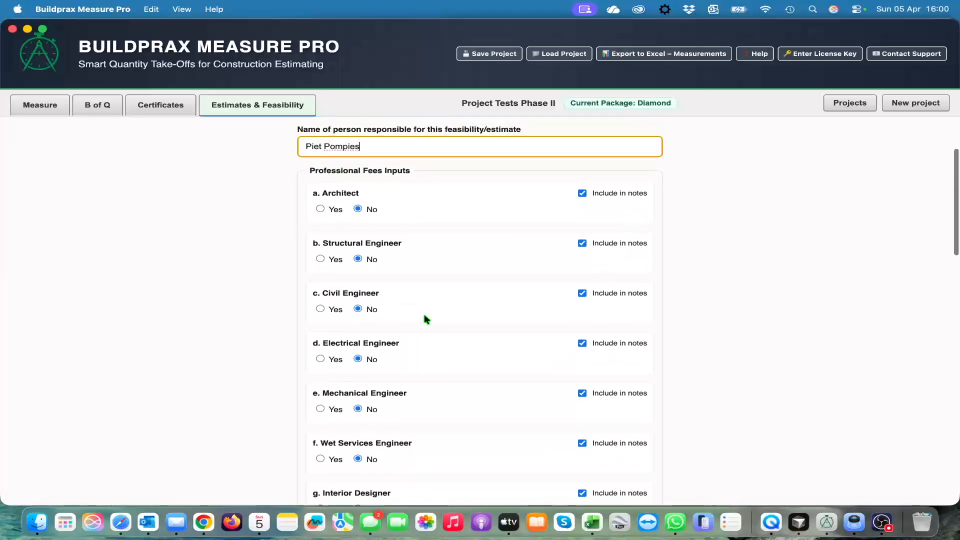
scroll(424, 319, up, 1)
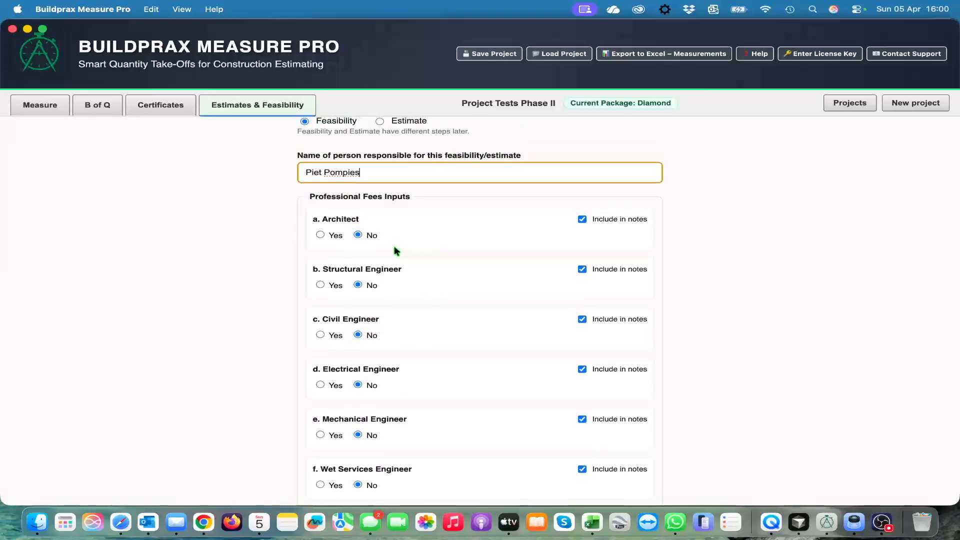
click(323, 241)
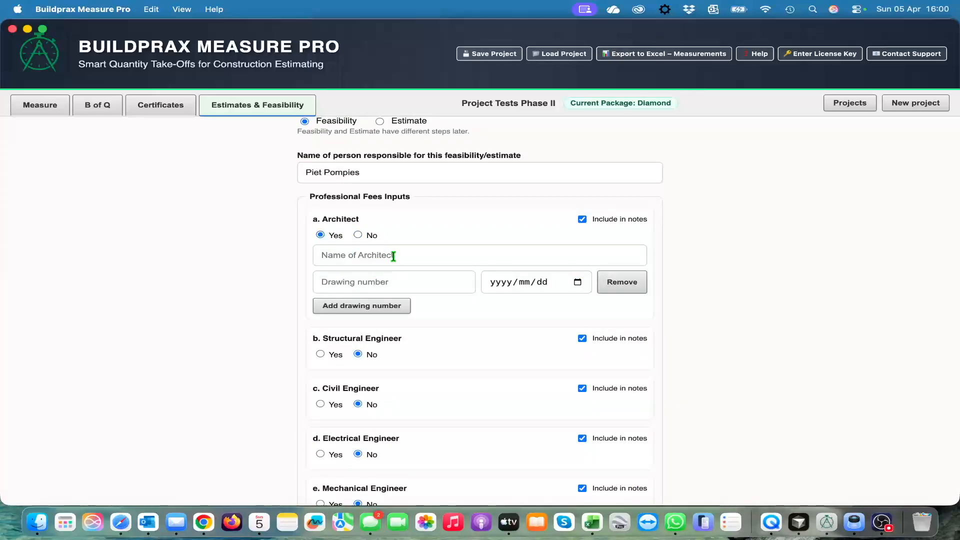
click(394, 256)
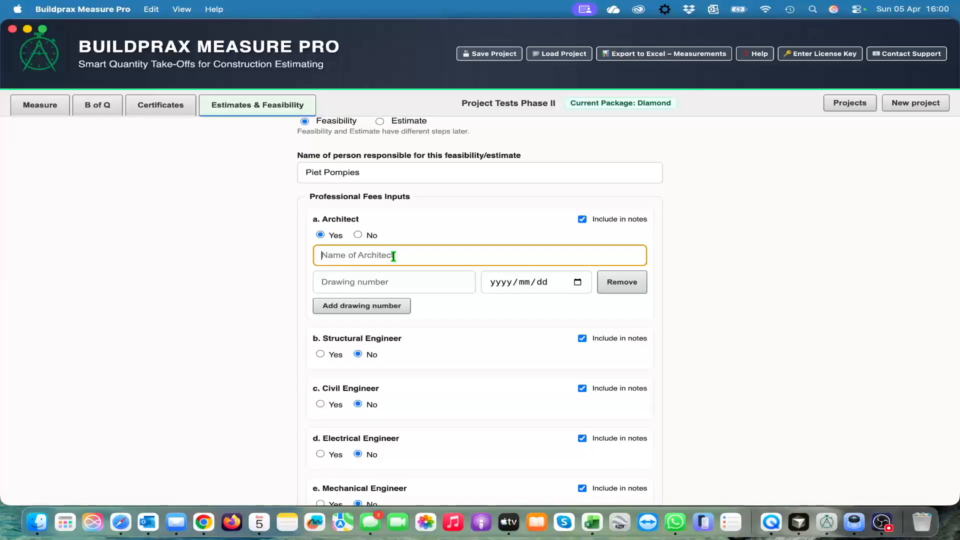
text(Pencil)
click(380, 279)
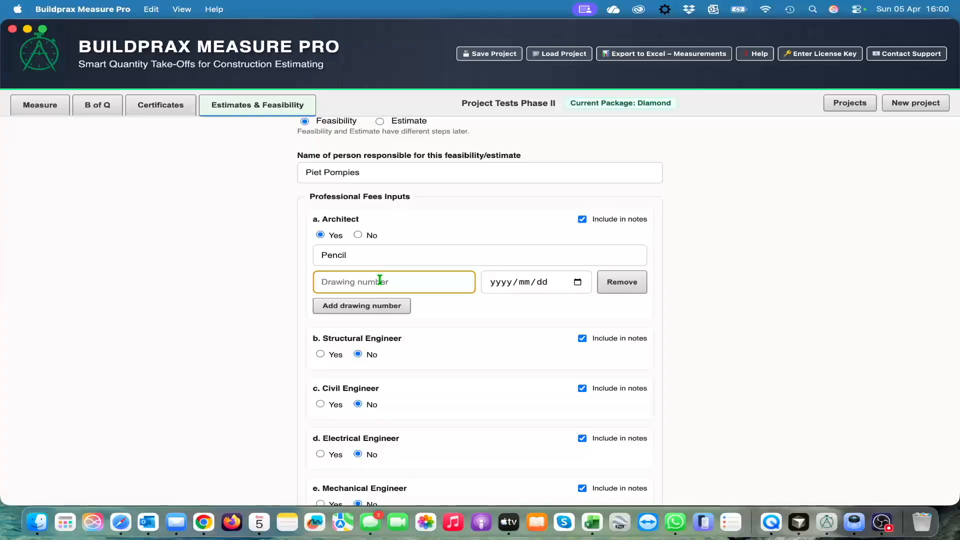
text(xxds 345)
click(578, 283)
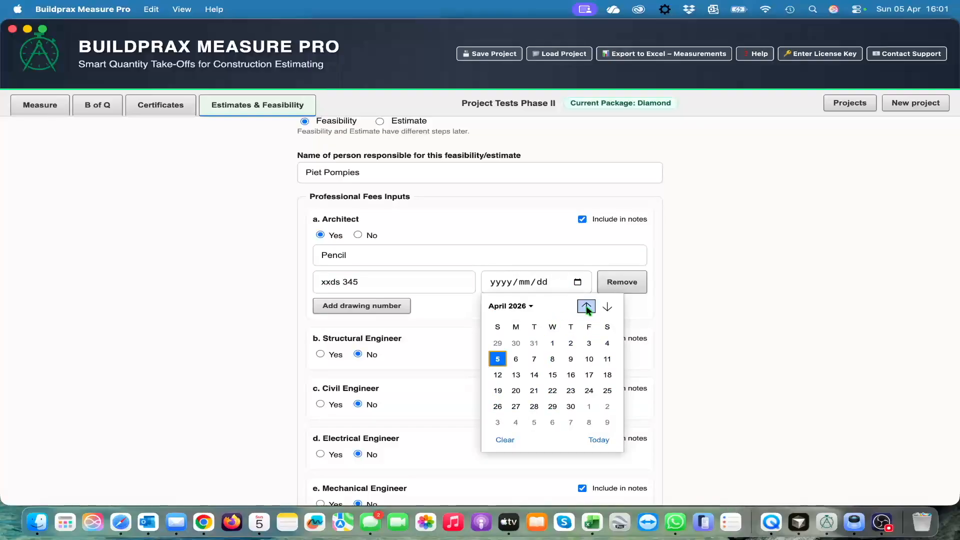
click(516, 343)
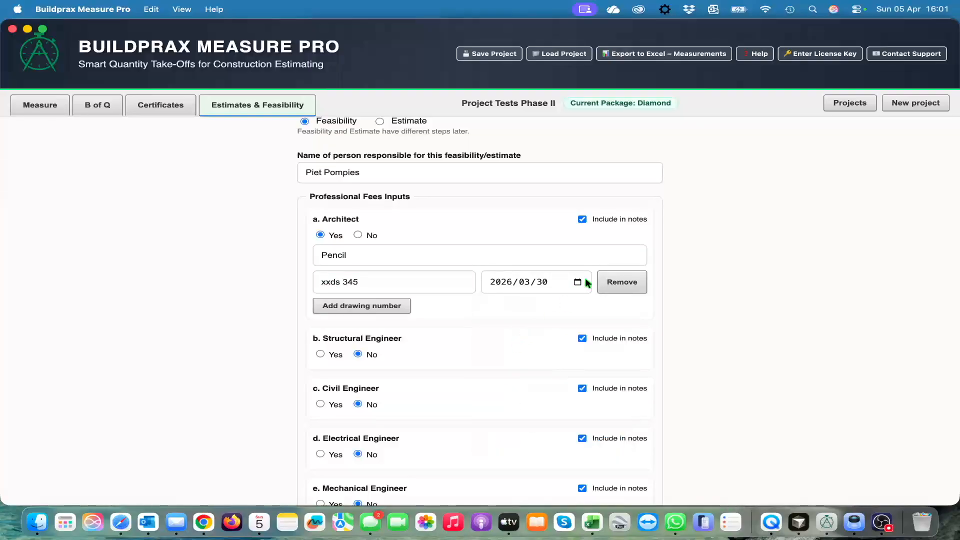
Include the Structural Engineer in the professional fees with the name "Calculator".
scroll(515, 343, down, 2)
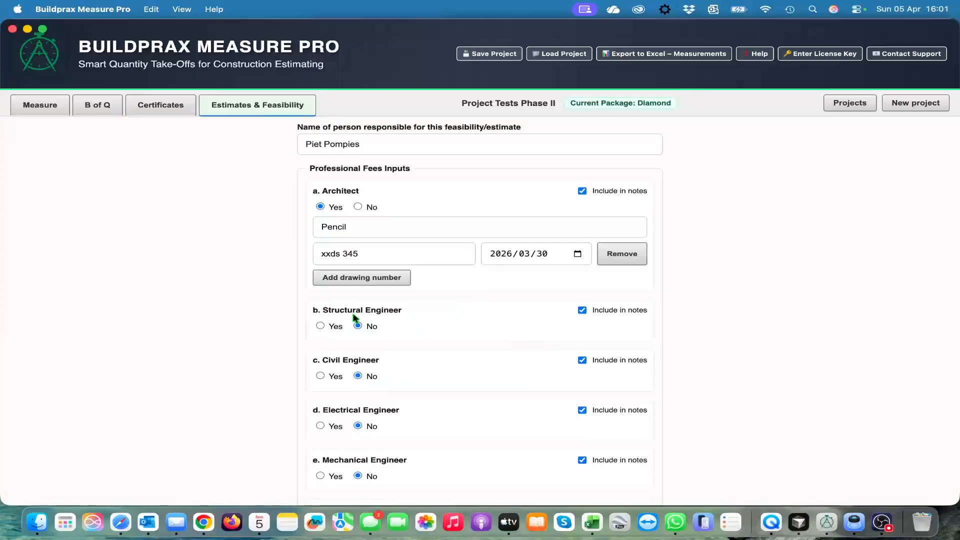
click(320, 326)
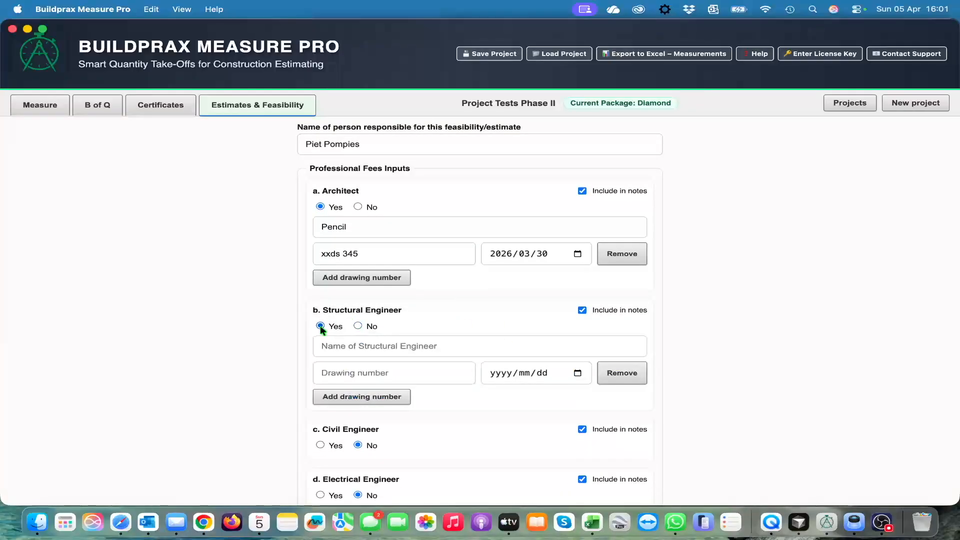
click(418, 347)
text(Calculator)
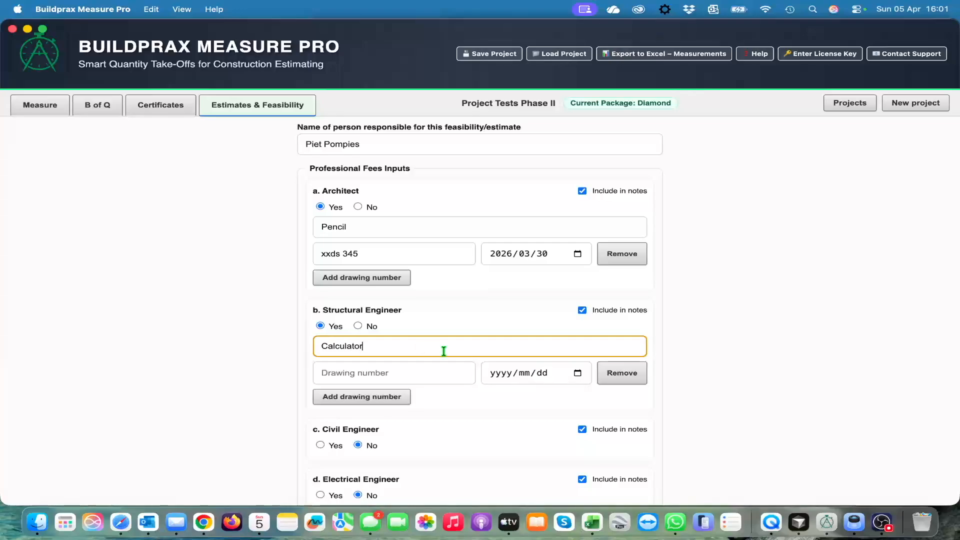
scroll(473, 404, down, 3)
scroll(474, 406, up, 2)
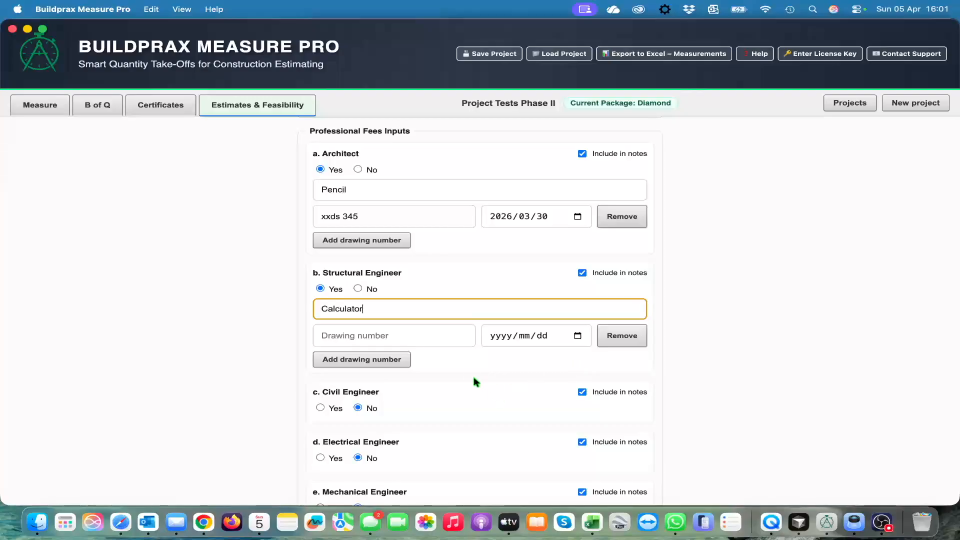
click(460, 389)
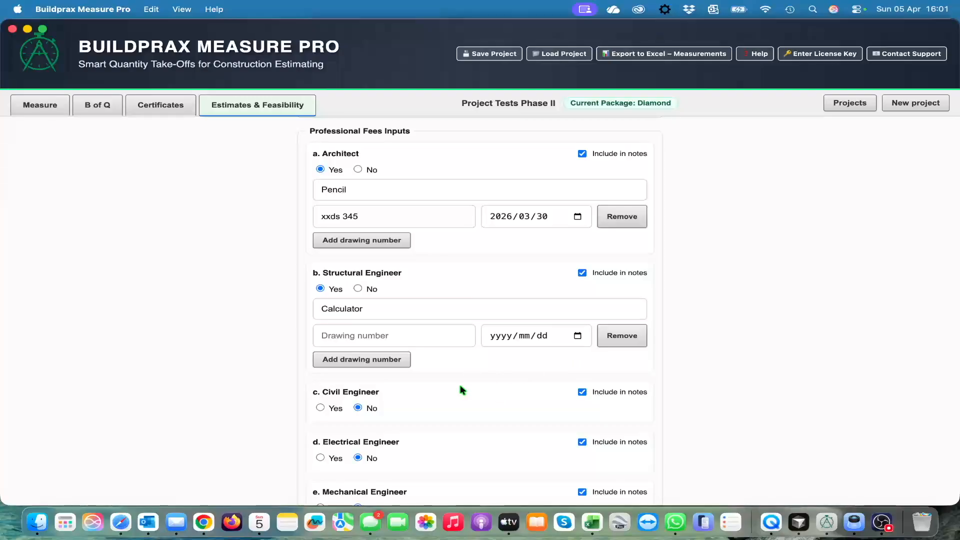
Mark VAT on Improvement Costs and VAT on General Costs as expenses for the executive summary.
scroll(460, 389, down, 2)
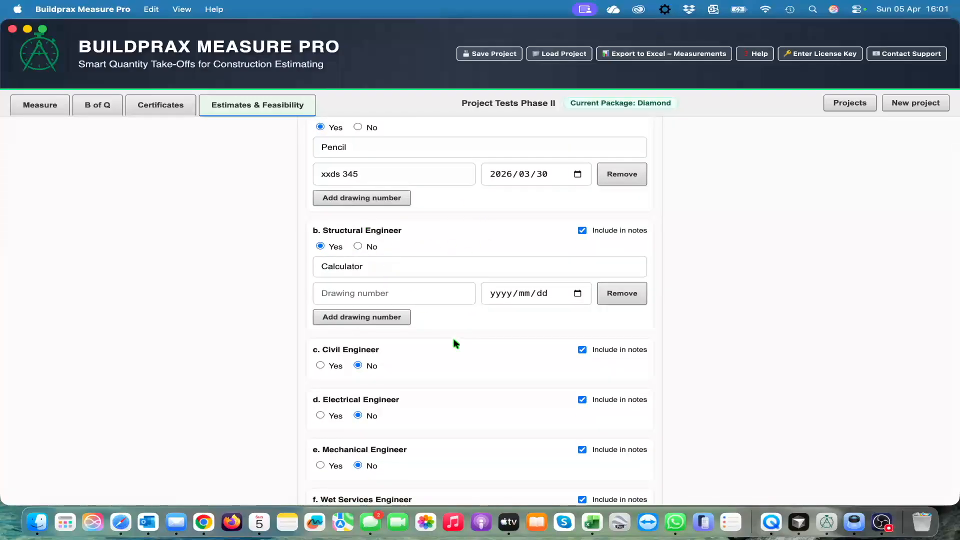
scroll(454, 375, down, 3)
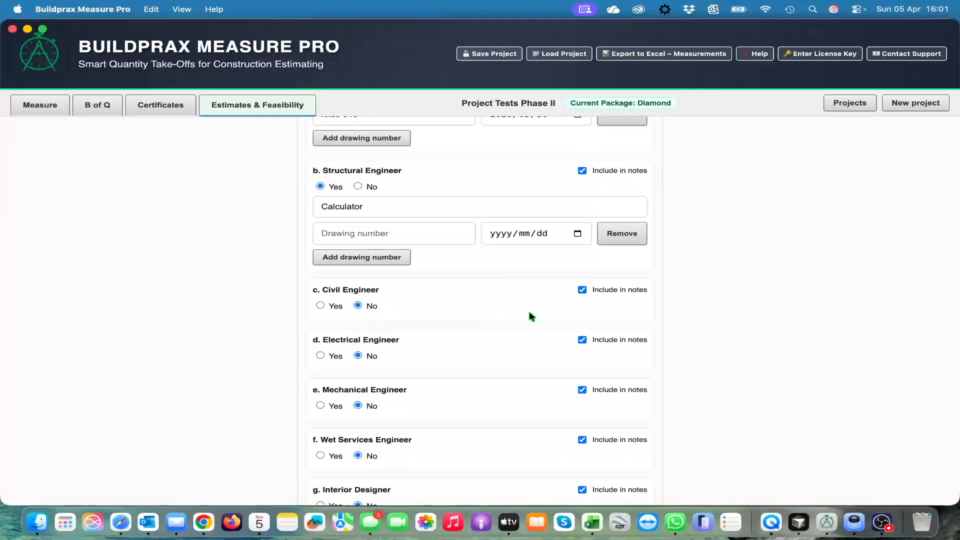
scroll(515, 331, up, 1)
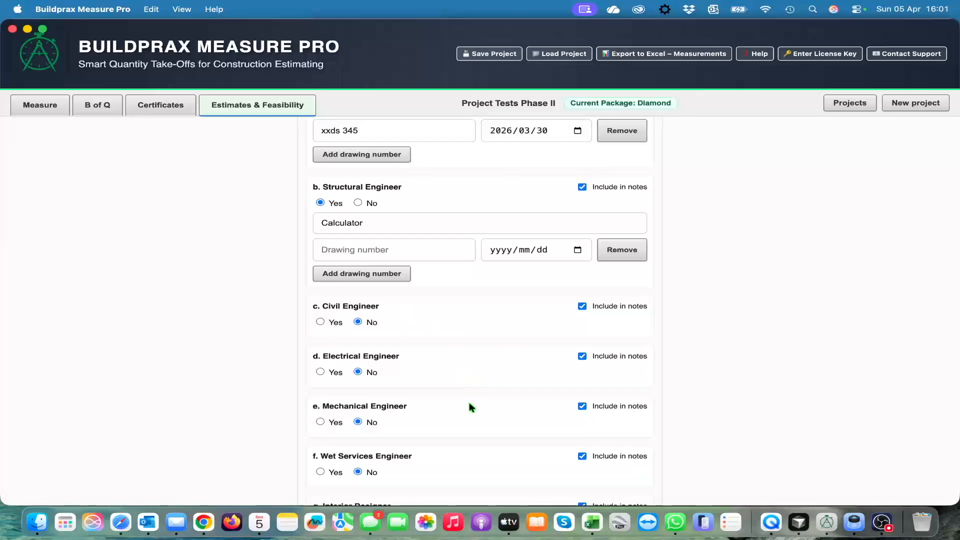
scroll(469, 402, down, 5)
scroll(472, 376, up, 1)
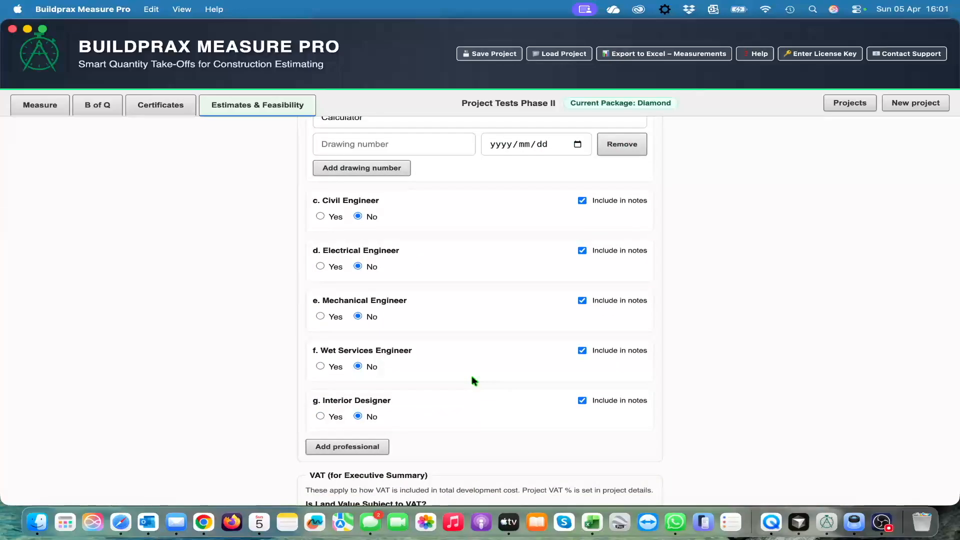
scroll(482, 392, down, 4)
scroll(486, 415, down, 7)
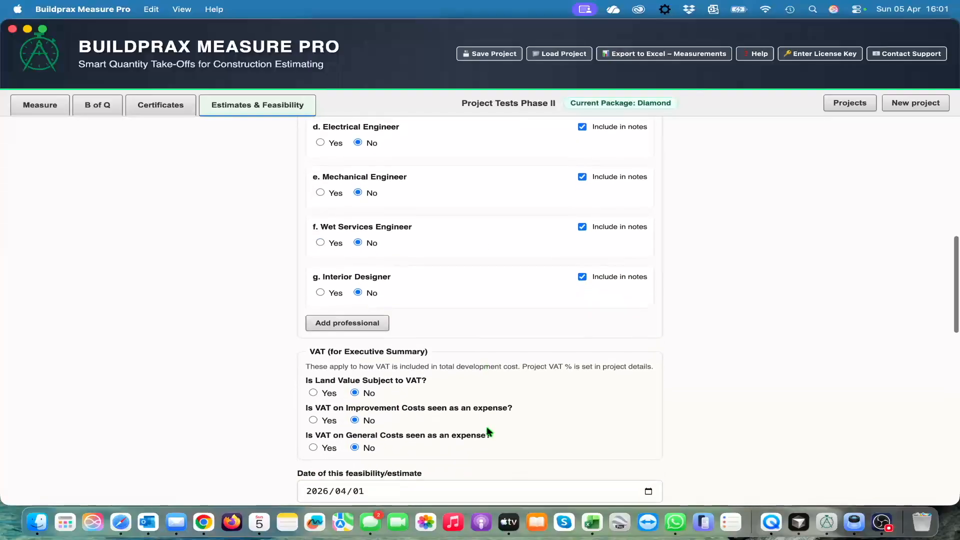
scroll(488, 431, down, 1)
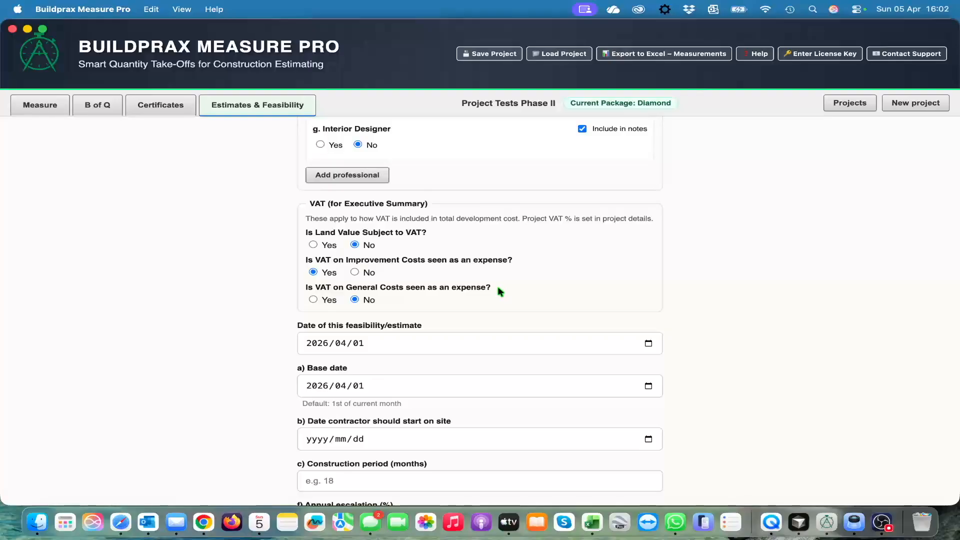
scroll(500, 292, down, 1)
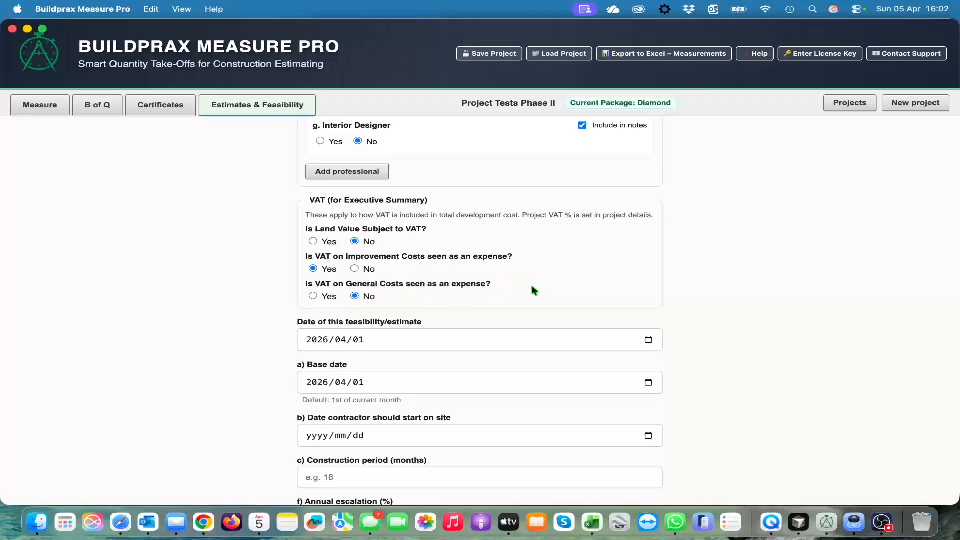
click(313, 297)
Set the date of this feasibility/estimate to 2026/04/05.
scroll(521, 333, down, 3)
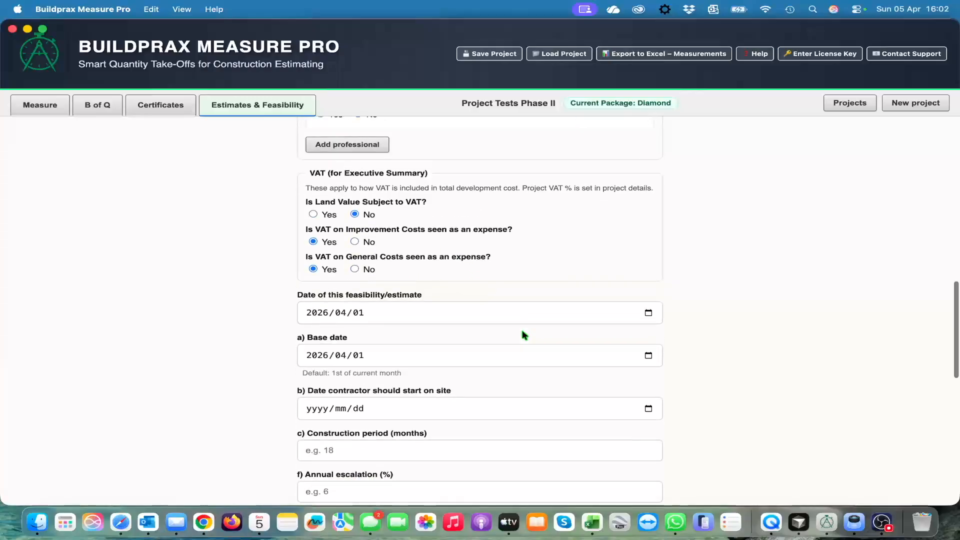
scroll(523, 332, down, 1)
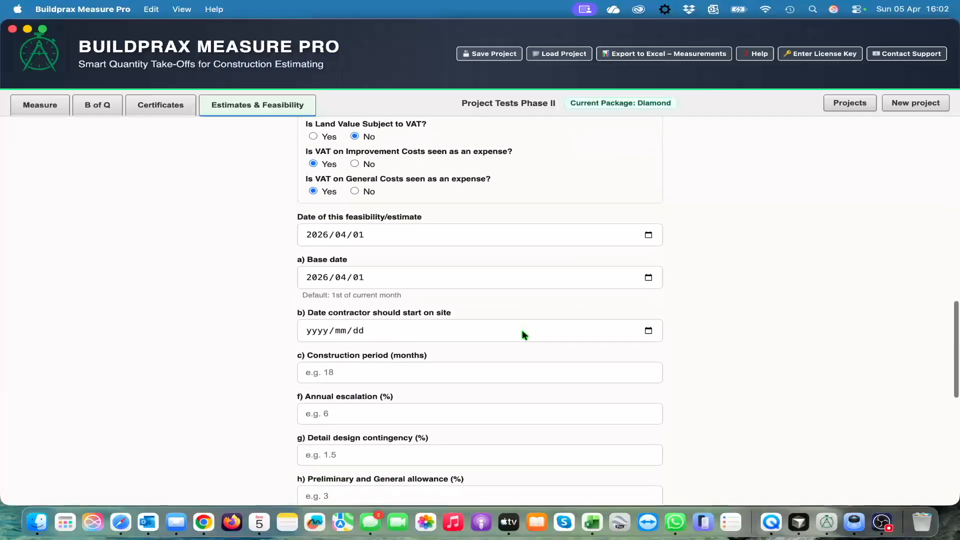
scroll(515, 330, up, 1)
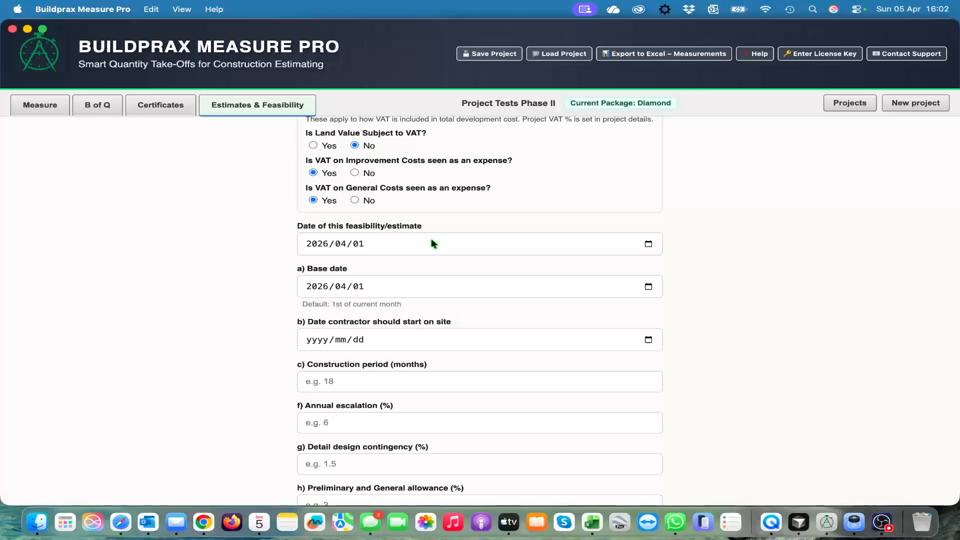
click(645, 246)
click(313, 323)
Set the date the contractor should start on site to 2026/08/03.
scroll(442, 345, down, 1)
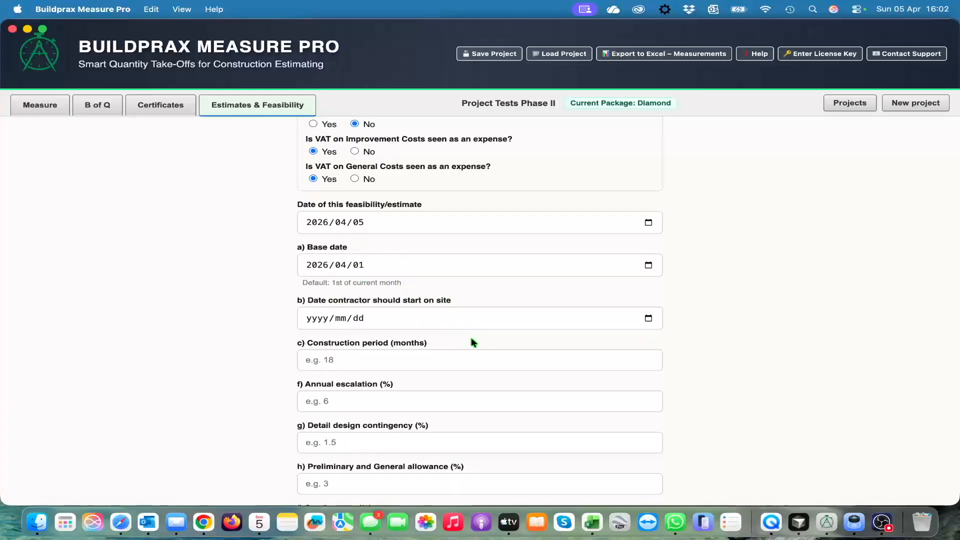
scroll(485, 336, down, 1)
scroll(485, 336, down, 2)
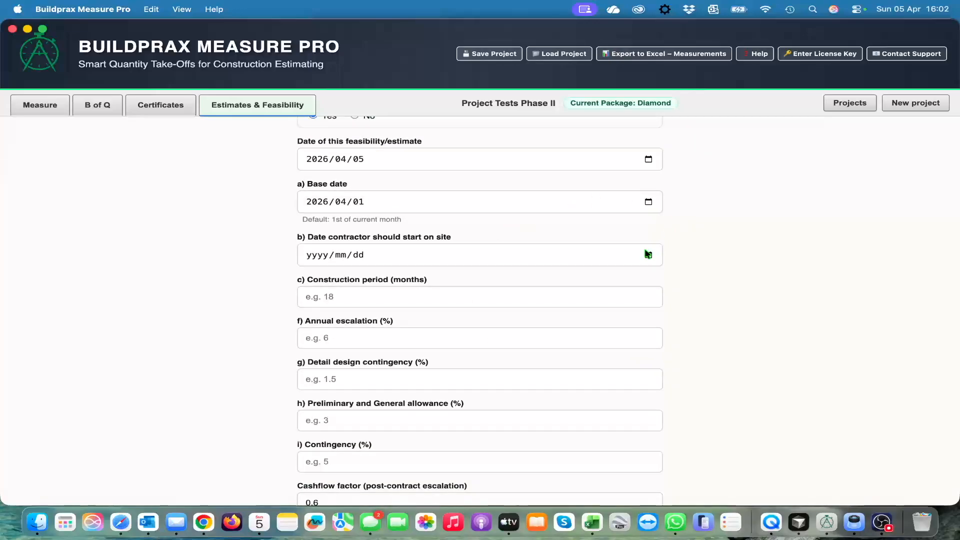
click(648, 255)
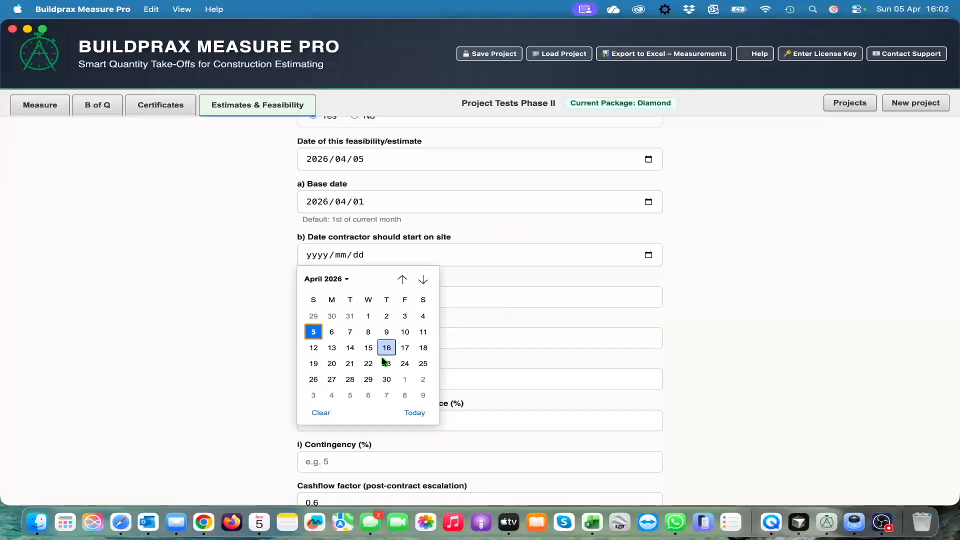
click(425, 283)
click(425, 283)
click(425, 283)
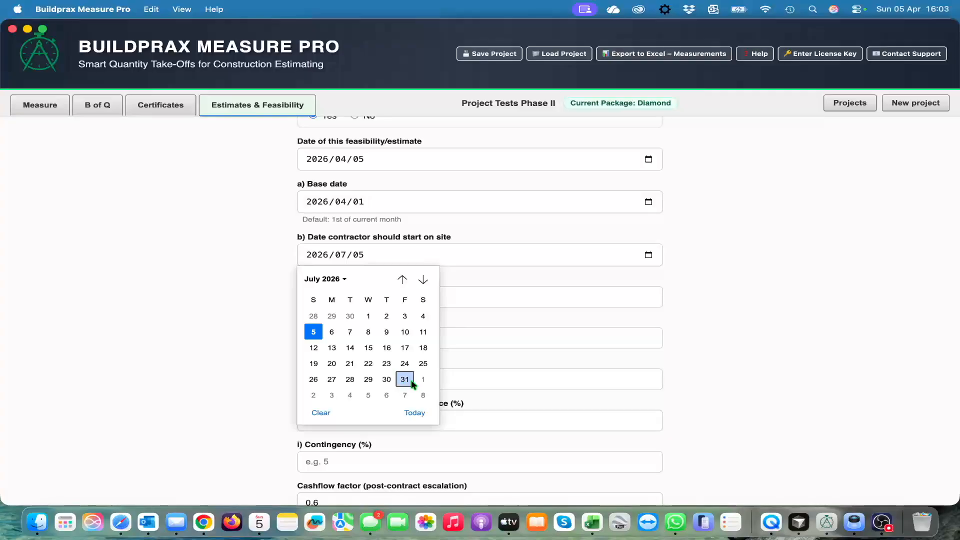
click(332, 395)
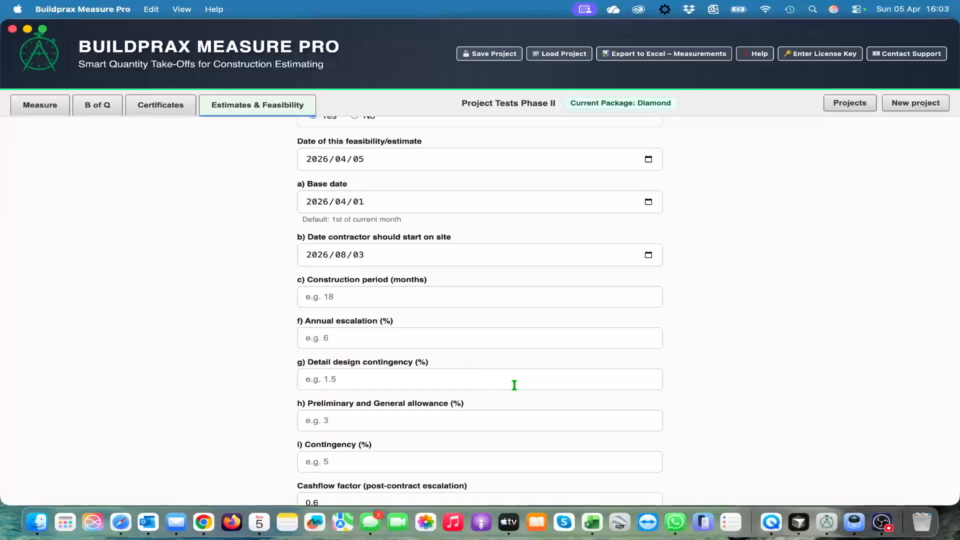
Set the construction period to 15 months.
scroll(515, 385, down, 1)
scroll(515, 385, down, 1)
click(346, 251)
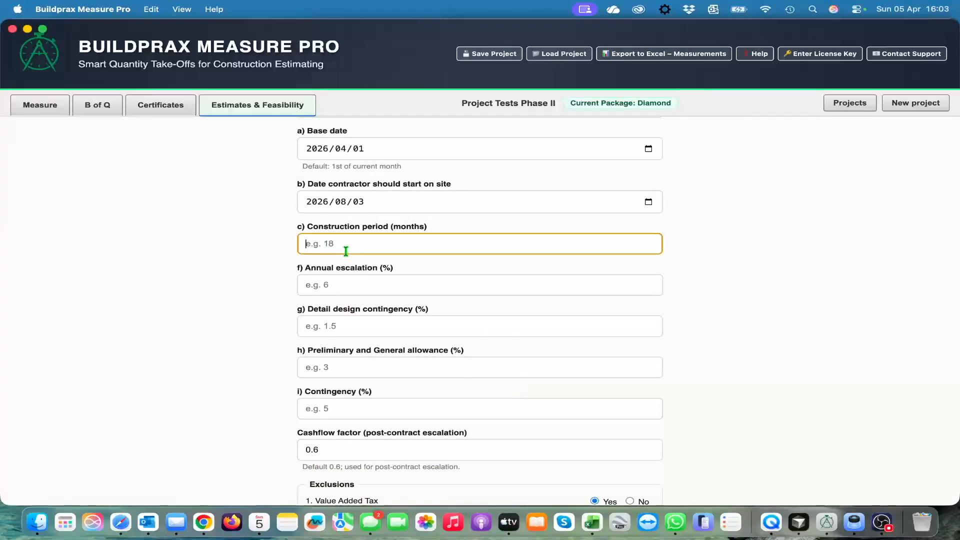
text(15)
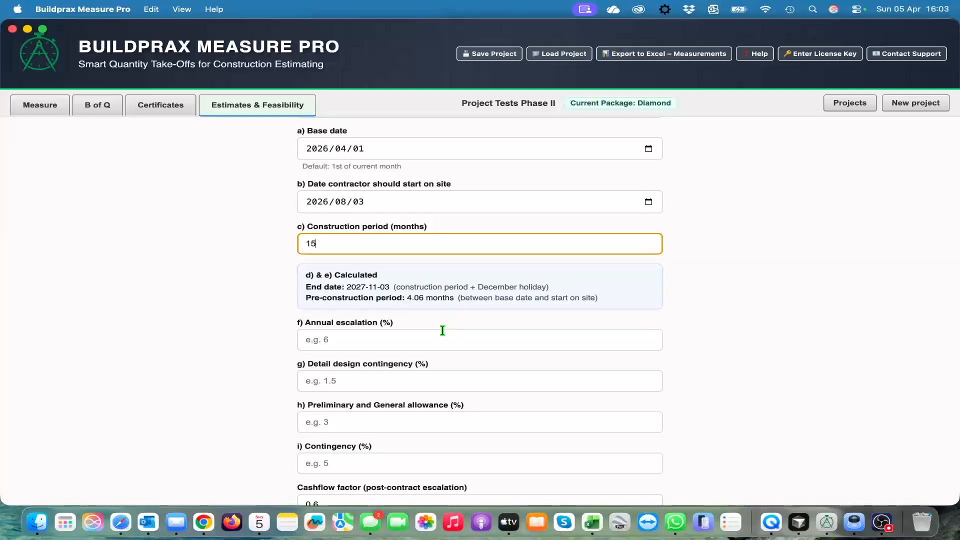
Set the annual escalation to 5% and the detail design contingency to 2.5%.
scroll(444, 330, down, 2)
click(360, 294)
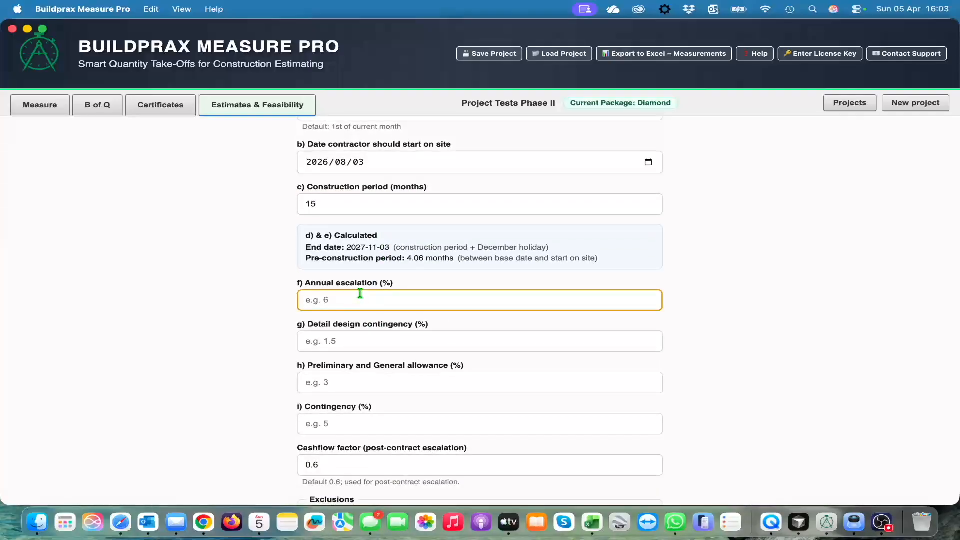
text(5)
click(383, 353)
text(2)
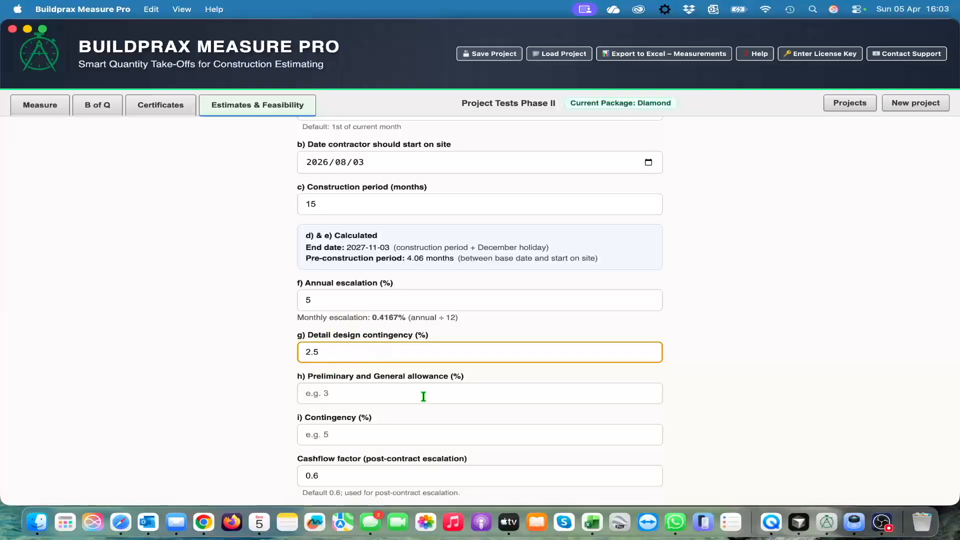
Set the Preliminary and General allowance to 10% and the contingency to 5%.
scroll(428, 398, down, 1)
scroll(427, 399, down, 2)
click(357, 362)
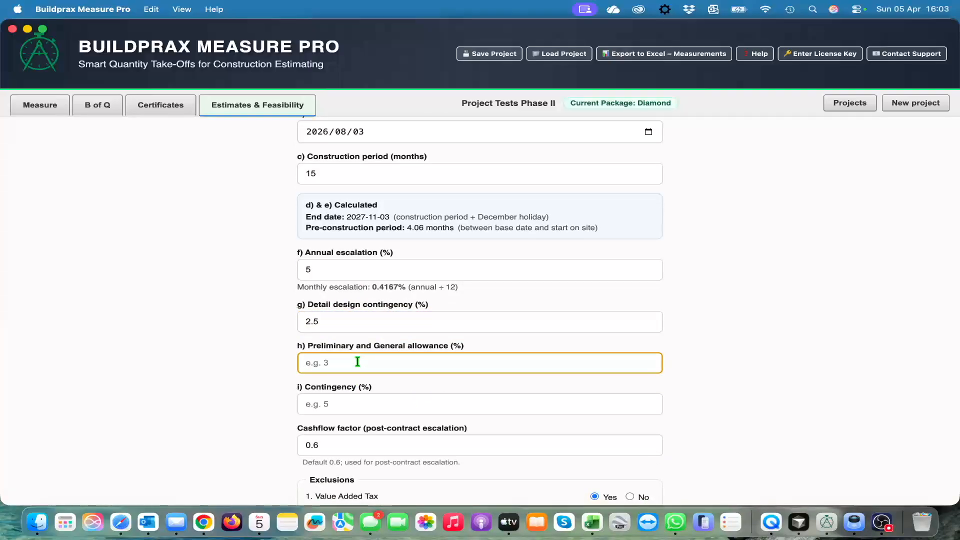
text(10)
scroll(434, 390, down, 3)
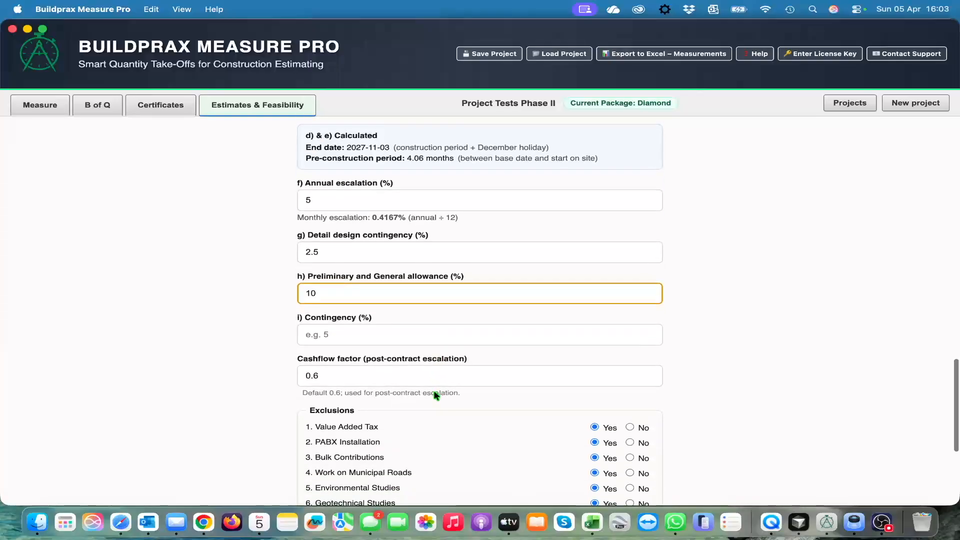
click(345, 334)
text(5)
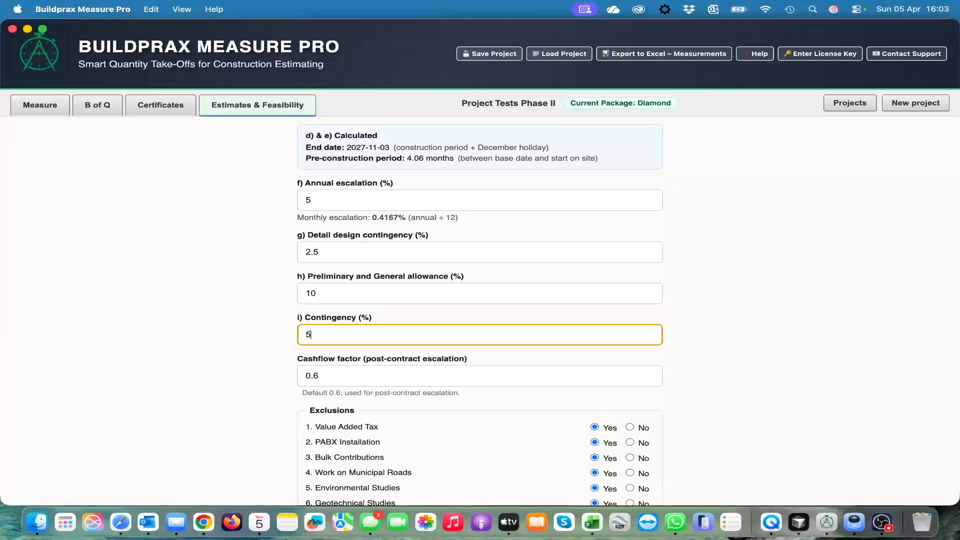
scroll(415, 395, down, 2)
scroll(415, 395, down, 4)
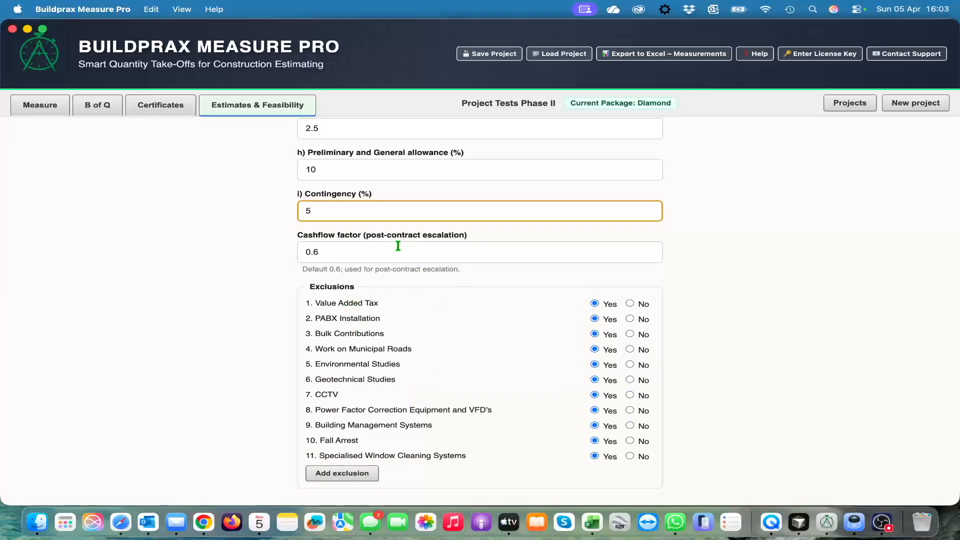
click(342, 254)
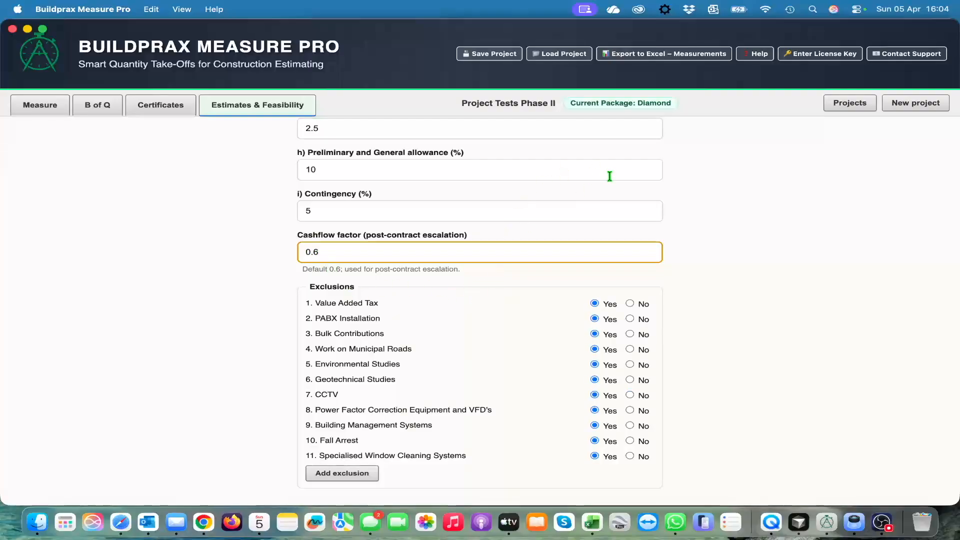
Set the exclusions for Value Added Tax, PABX, Bulk Contributions, Municipal Roads, CCTV, Power Factor Correction and Fall Arrest to No.
scroll(467, 338, down, 3)
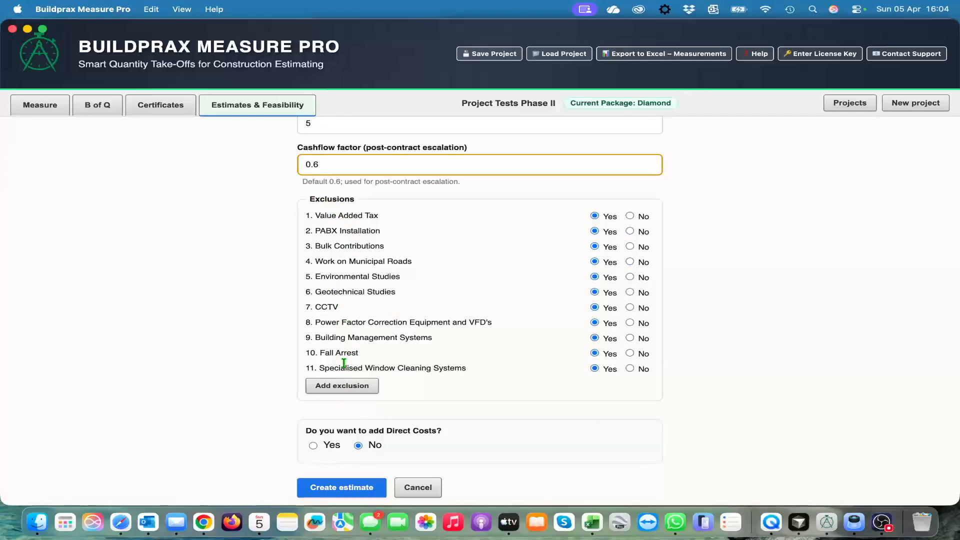
click(630, 217)
click(630, 232)
click(630, 246)
click(630, 262)
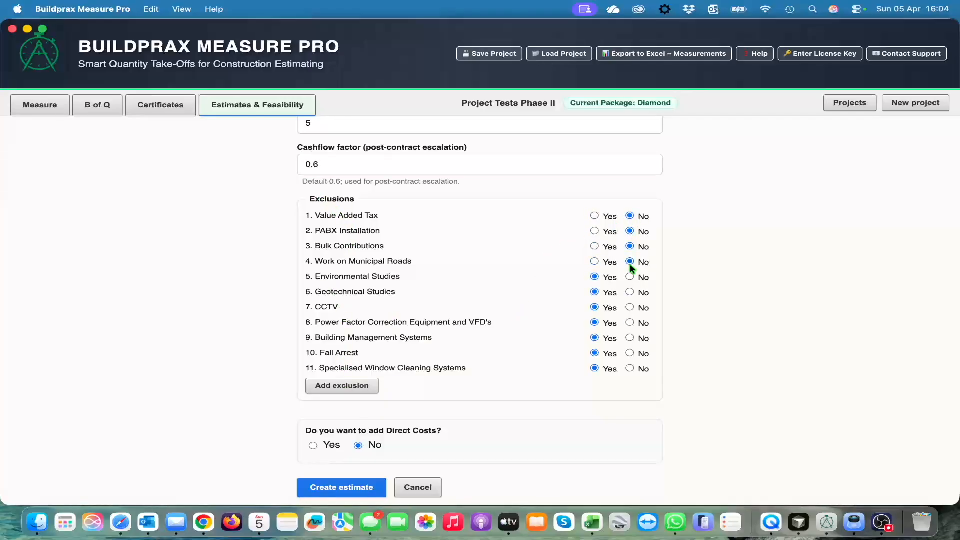
click(630, 307)
click(630, 353)
Choose to add direct costs to the feasibility.
scroll(533, 367, down, 1)
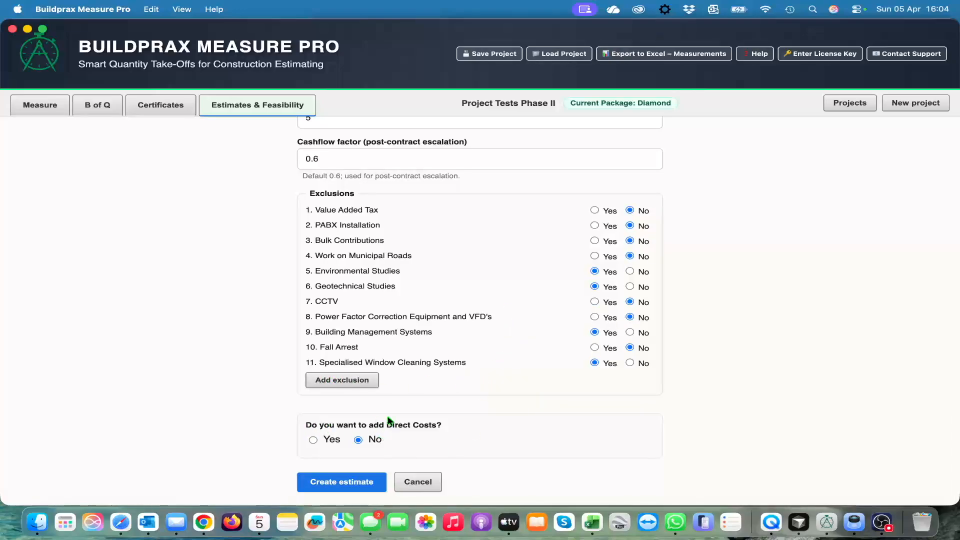
click(313, 440)
scroll(426, 429, down, 5)
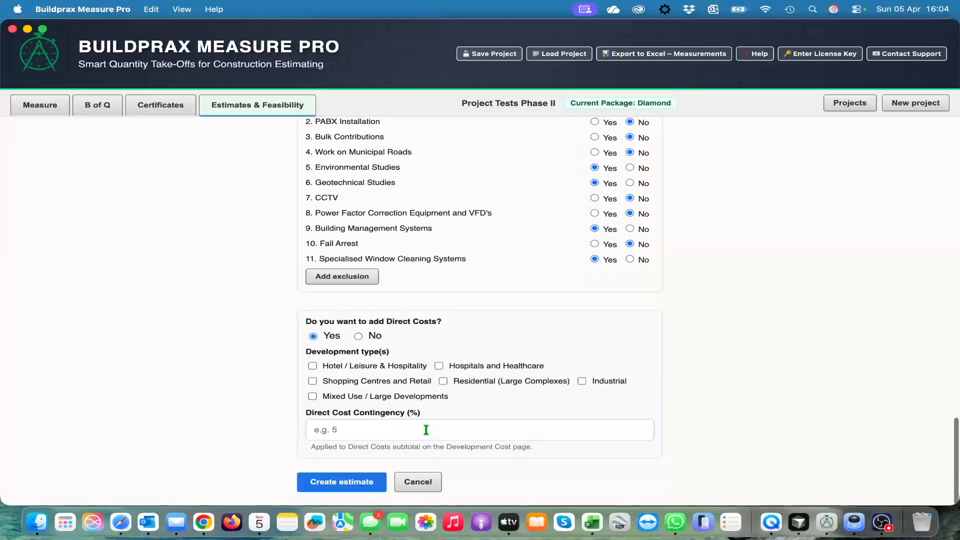
Select the Hotel / Leisure & Hospitality development type and examine its list of direct cost items.
click(313, 366)
scroll(459, 395, down, 4)
scroll(458, 406, down, 10)
scroll(468, 440, down, 10)
scroll(469, 442, down, 5)
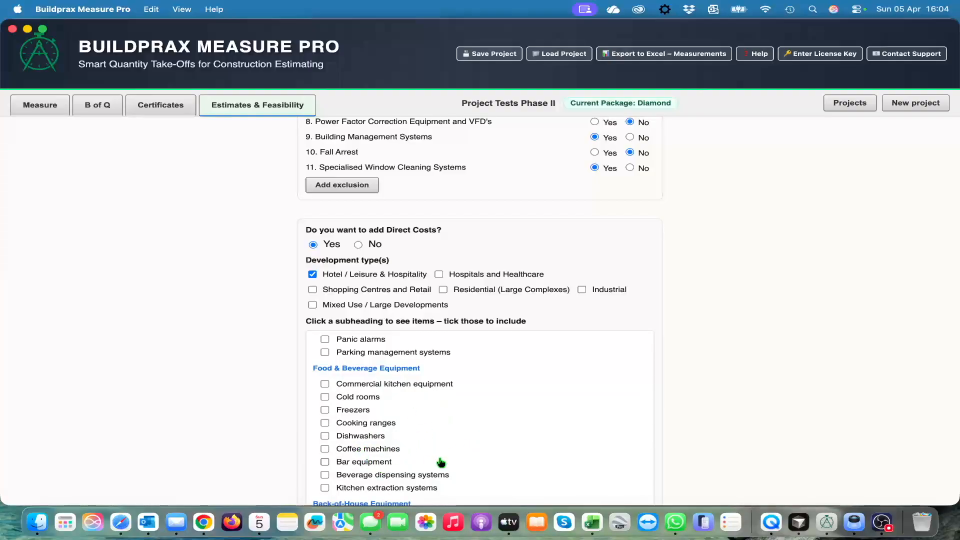
scroll(475, 433, up, 15)
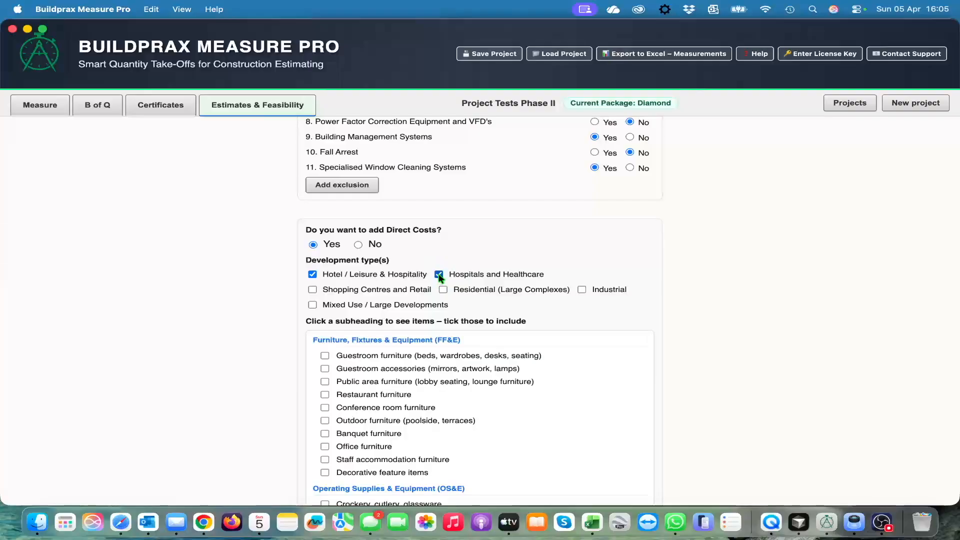
Switch the development type to Hospitals and Healthcare only and examine its direct cost items.
click(312, 274)
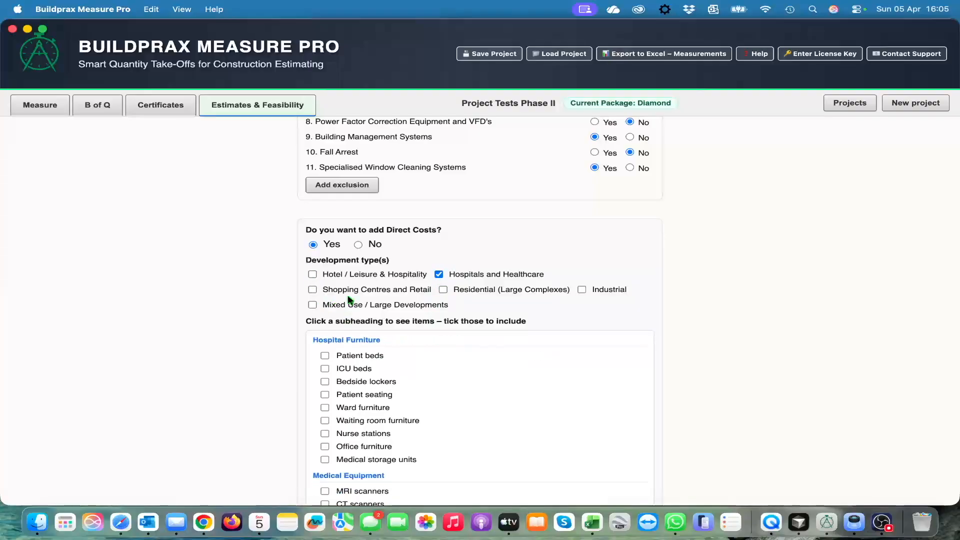
scroll(470, 425, down, 2)
scroll(469, 435, down, 10)
scroll(471, 443, down, 2)
scroll(489, 425, down, 10)
scroll(490, 445, down, 2)
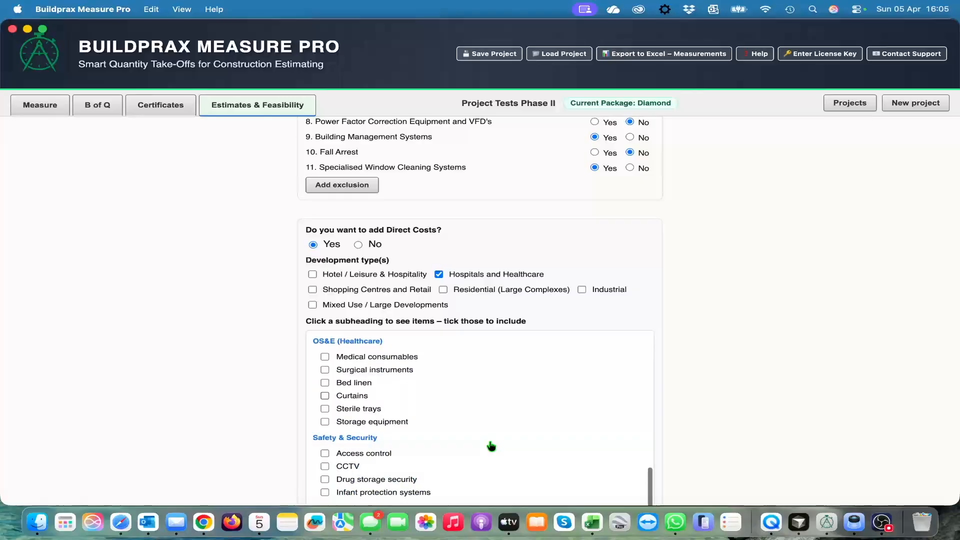
Replace the development type with Shopping Centres and Retail and examine its direct cost items.
click(439, 274)
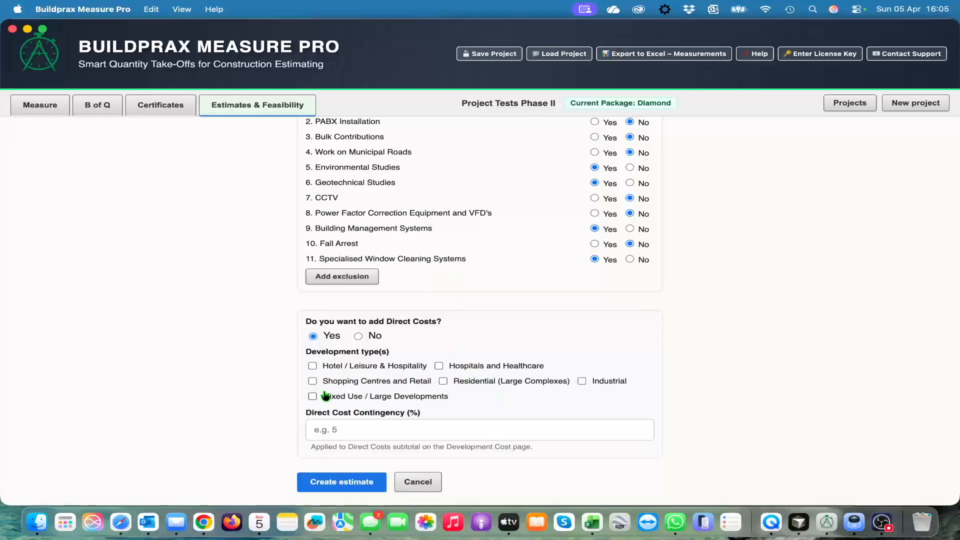
click(312, 381)
scroll(463, 473, down, 3)
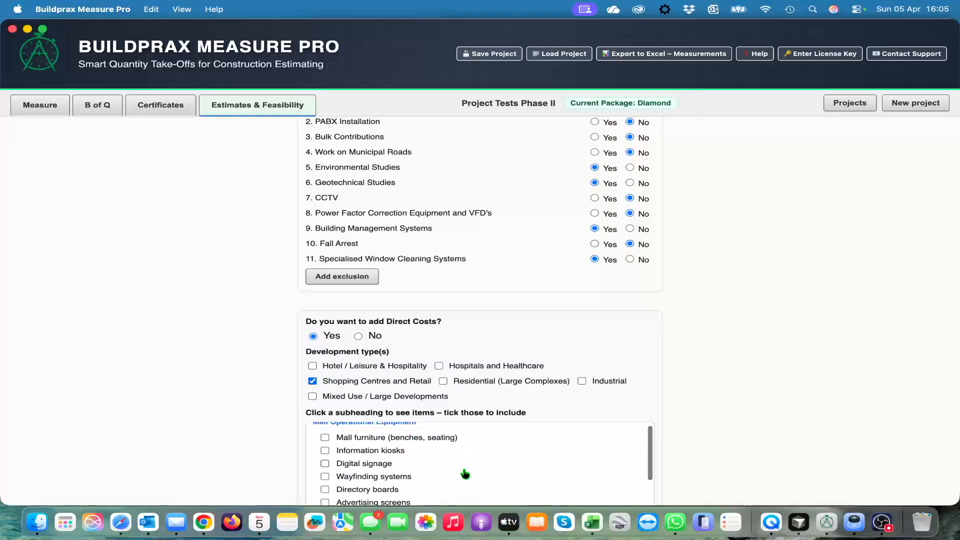
scroll(463, 471, down, 5)
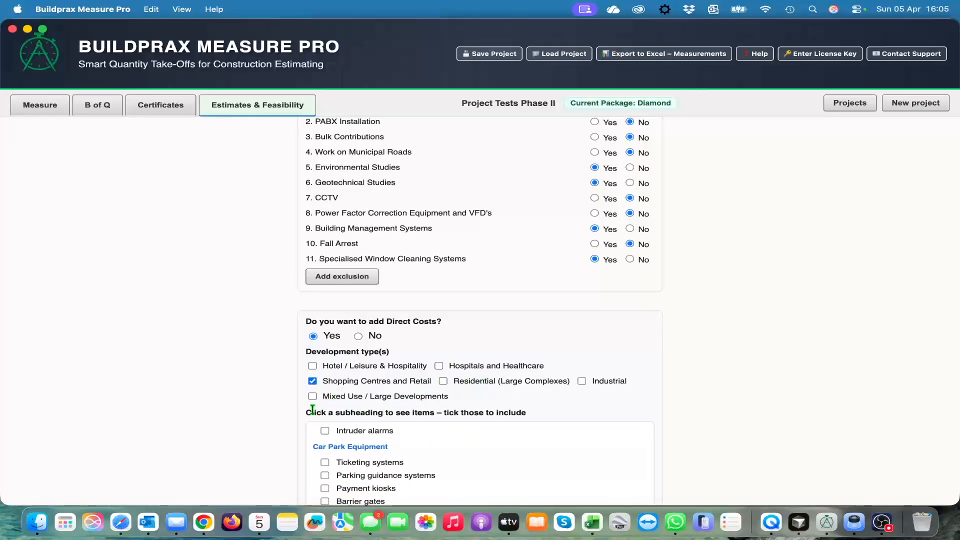
Change the development type to Industrial only and include Office furniture under Office & Operational FF&E.
click(581, 381)
click(313, 381)
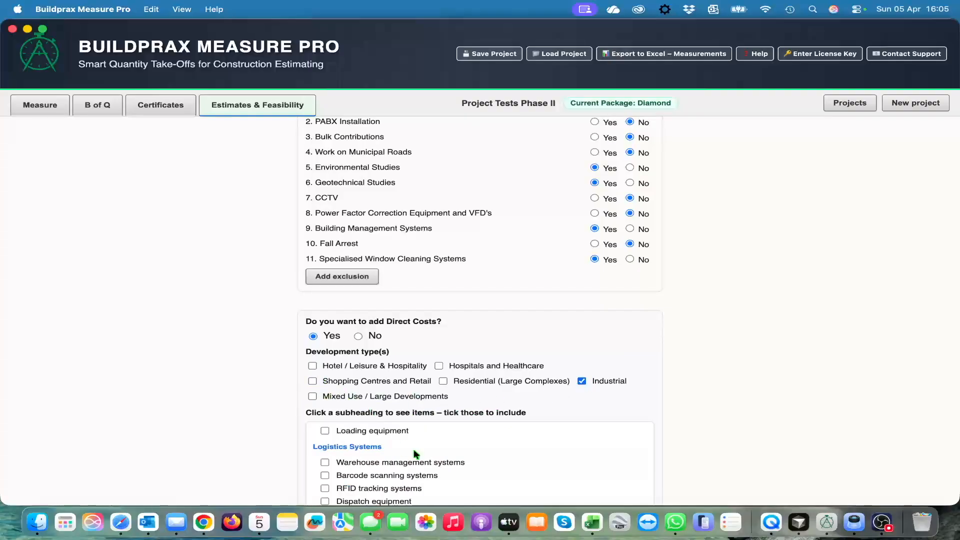
scroll(466, 478, down, 3)
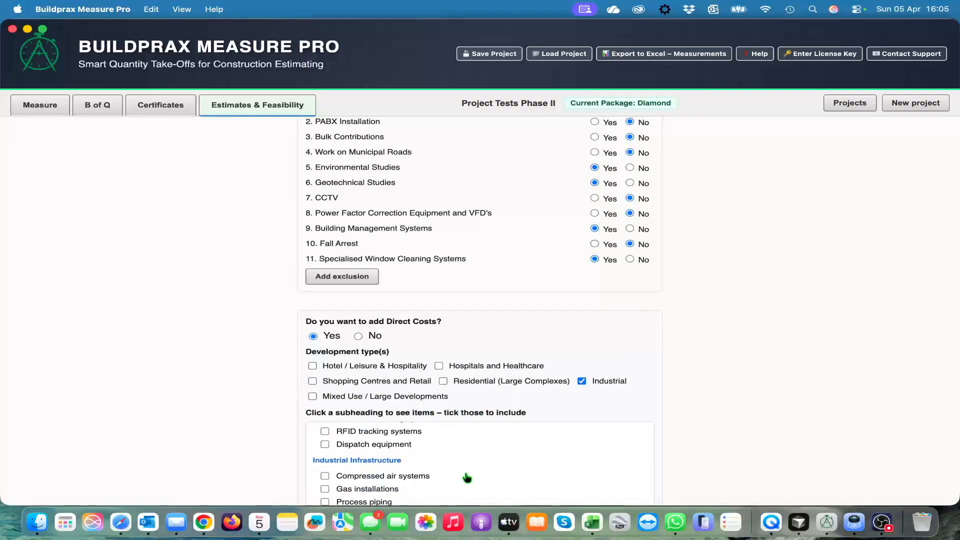
scroll(466, 478, down, 3)
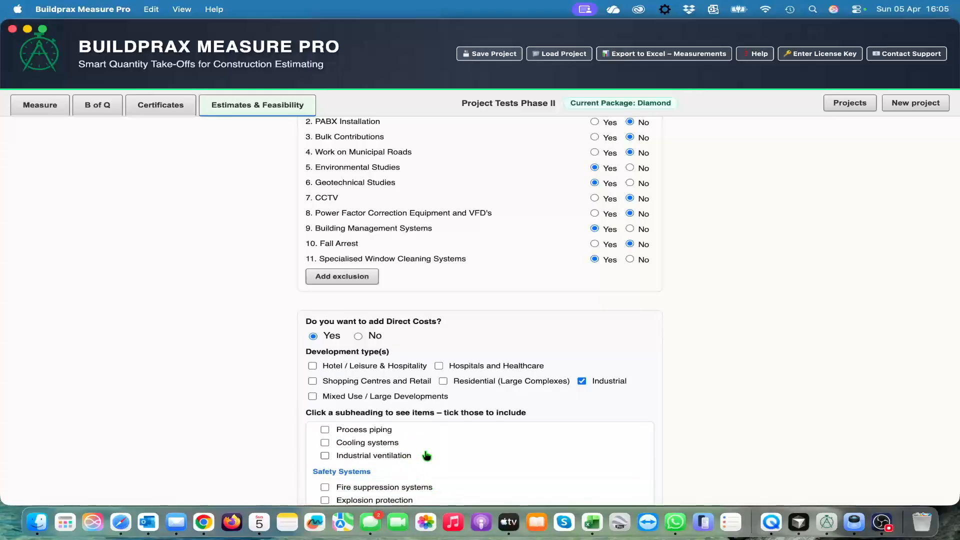
scroll(426, 459, down, 5)
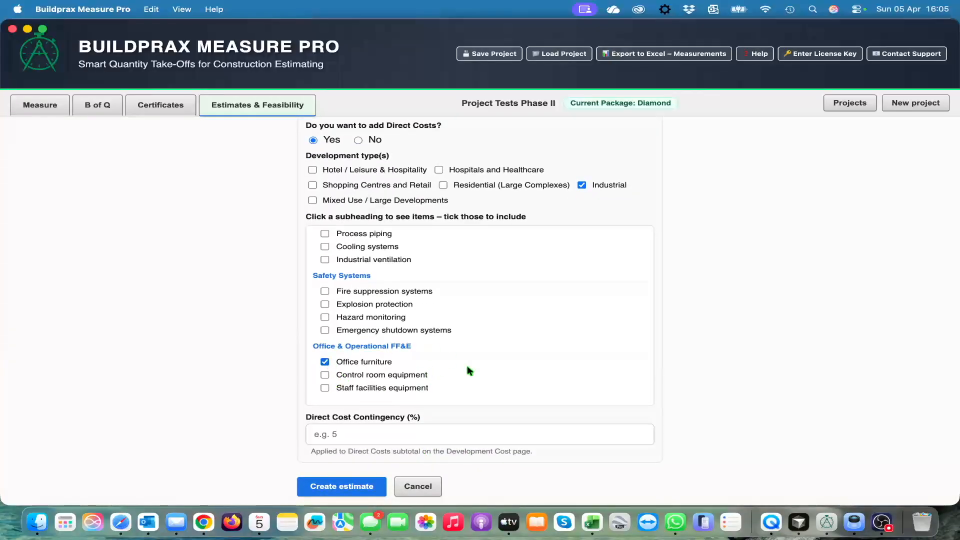
Set the direct cost contingency to 2% and create the estimate.
click(480, 438)
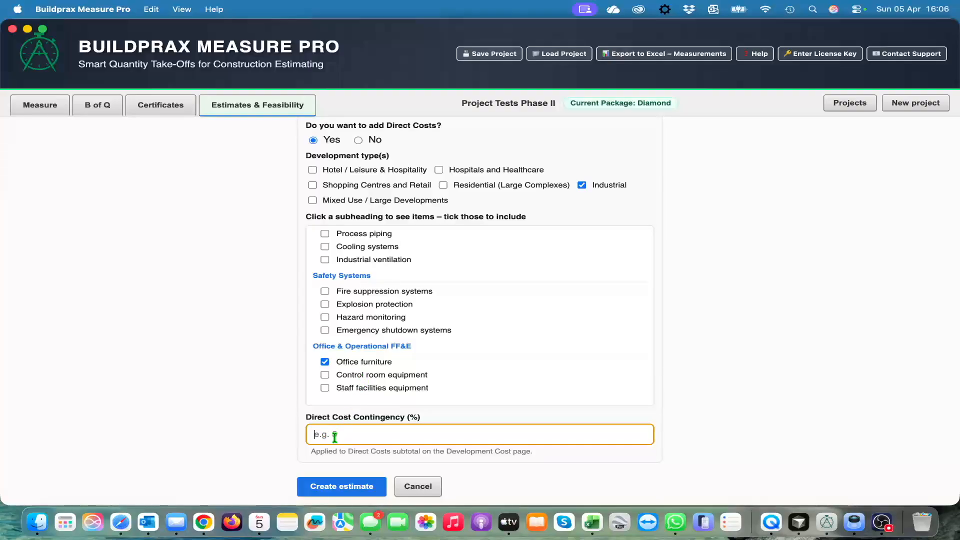
text(2)
click(344, 489)
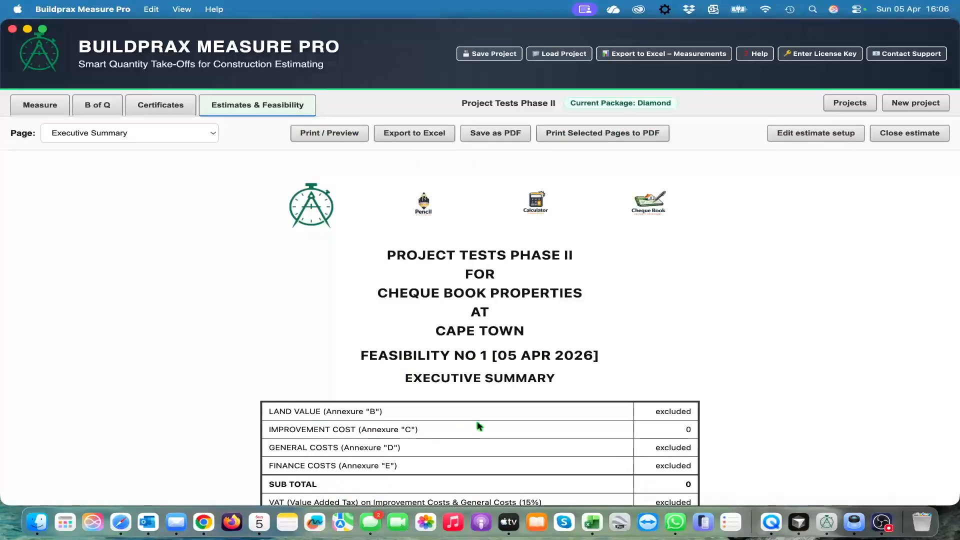
Examine the executive summary's project heading, cost table and signature lines.
scroll(510, 352, down, 5)
scroll(510, 354, up, 4)
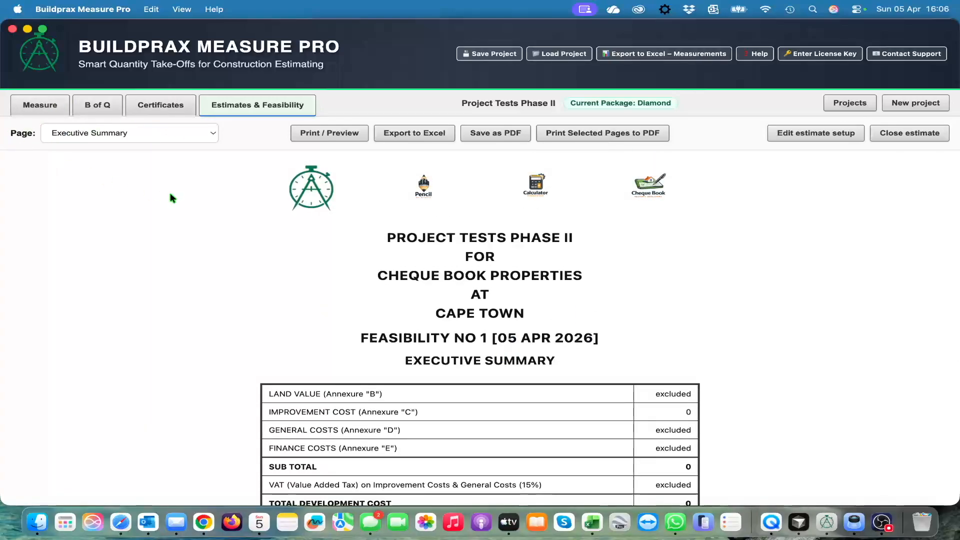
scroll(440, 281, up, 1)
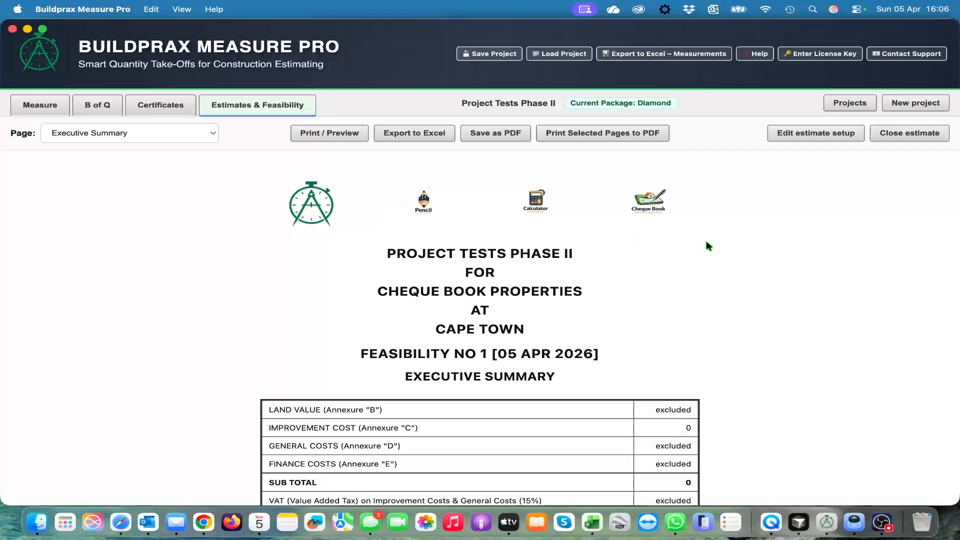
scroll(615, 362, down, 1)
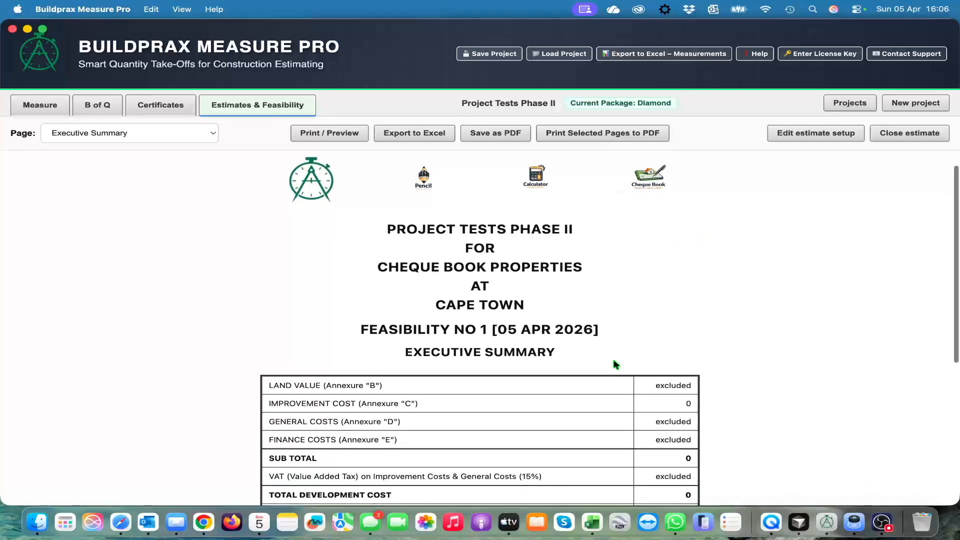
scroll(560, 407, down, 5)
scroll(521, 360, down, 3)
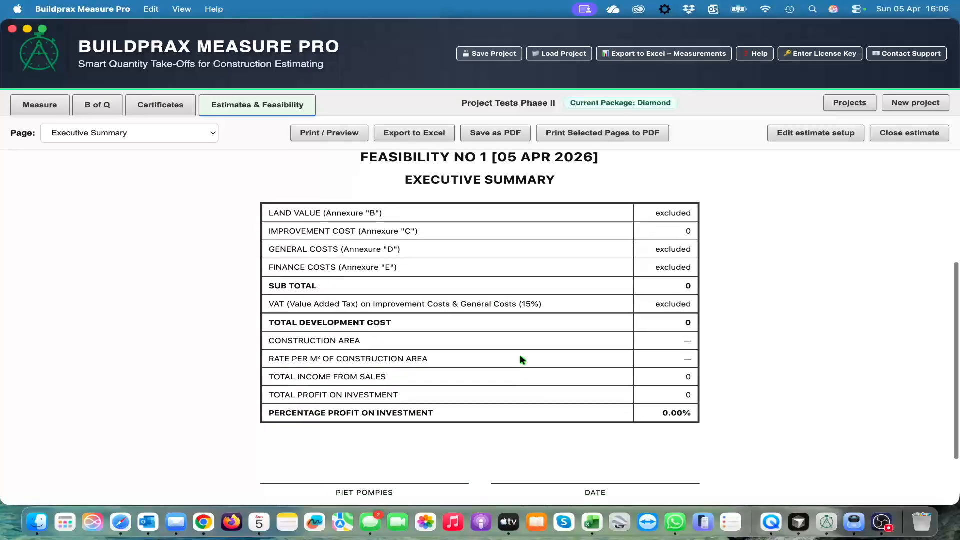
scroll(520, 359, up, 4)
scroll(521, 359, down, 3)
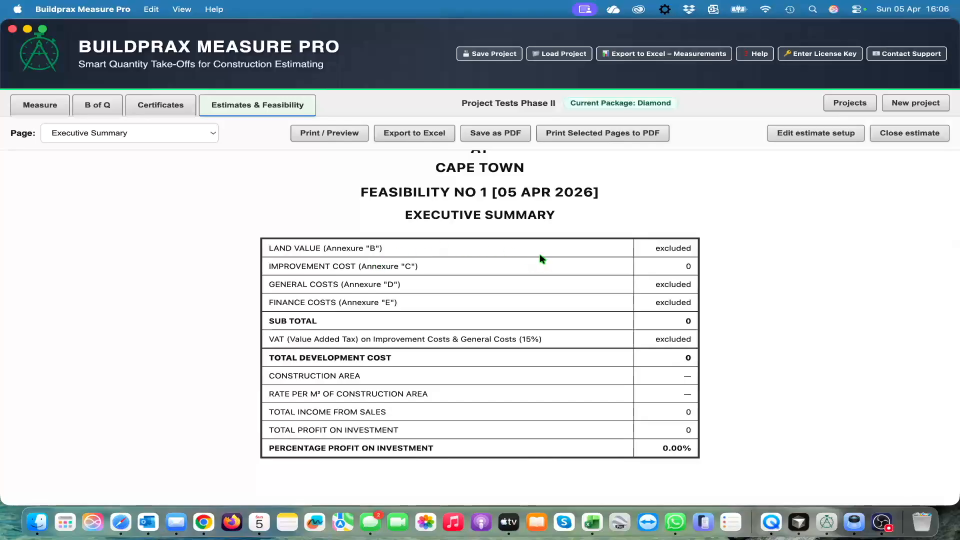
scroll(426, 393, up, 3)
scroll(273, 307, up, 5)
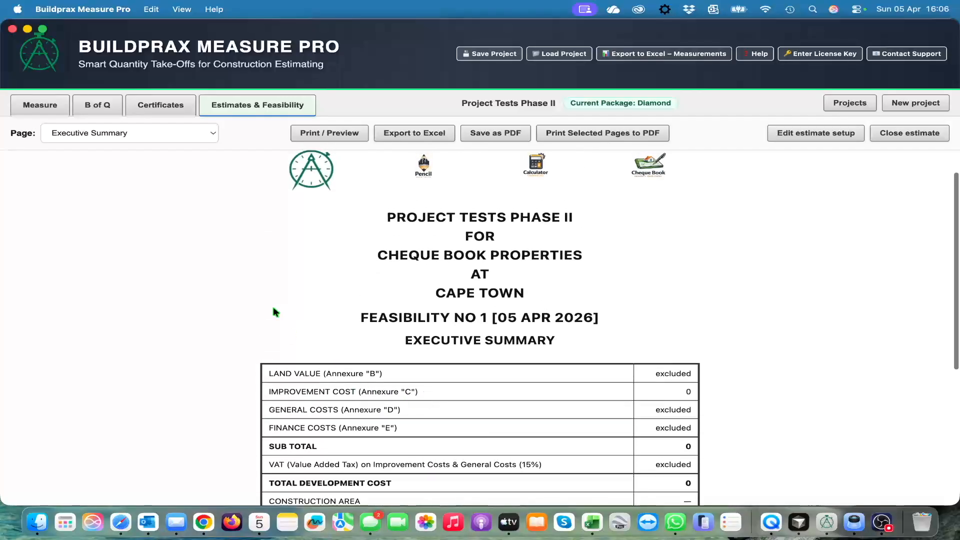
Open the Notes page of the feasibility and examine its basis of estimate and programme sections.
click(214, 134)
click(192, 143)
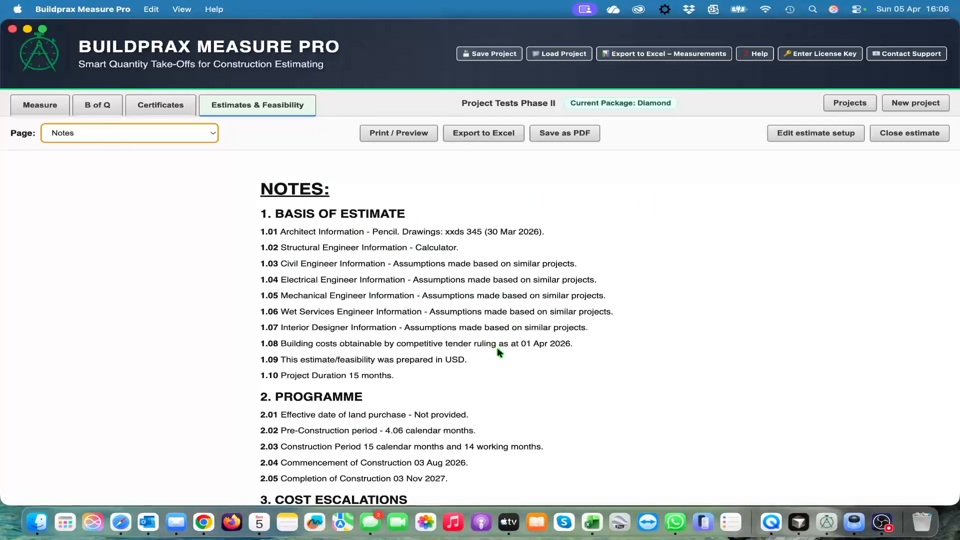
scroll(520, 349, down, 2)
scroll(520, 350, up, 1)
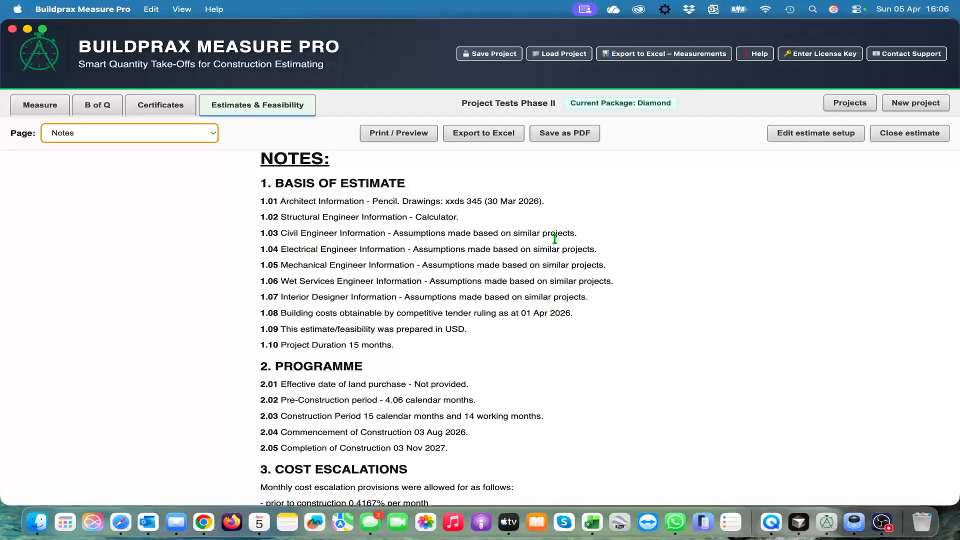
scroll(537, 387, down, 3)
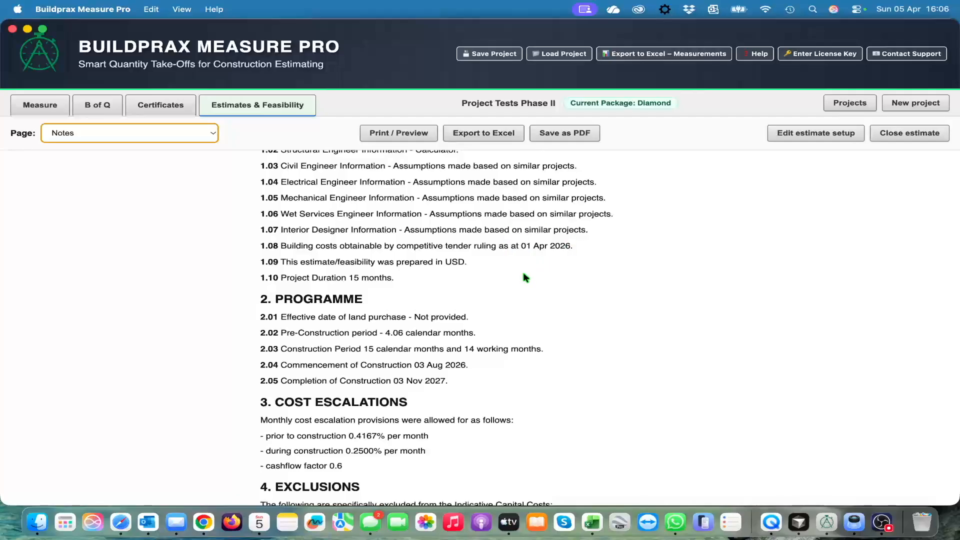
scroll(523, 274, down, 2)
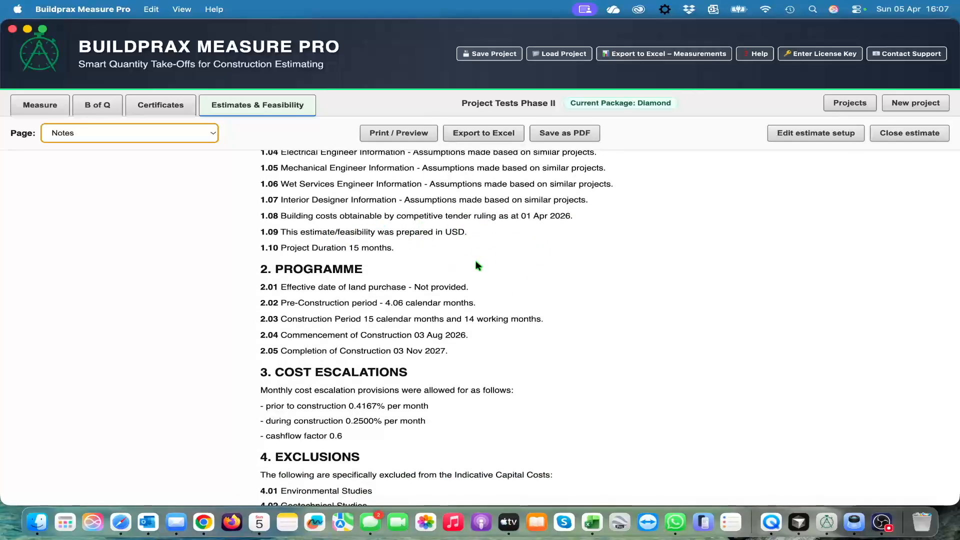
scroll(479, 266, down, 1)
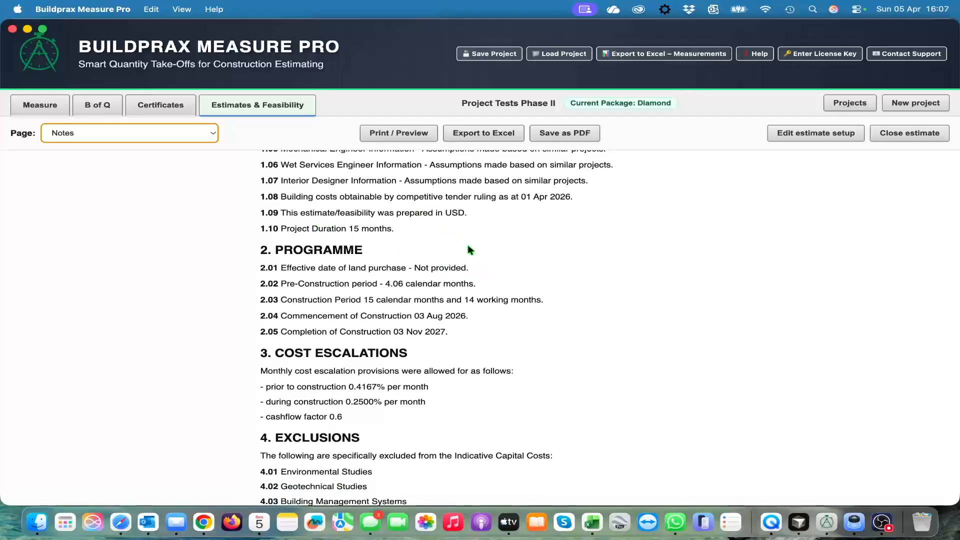
scroll(520, 258, down, 2)
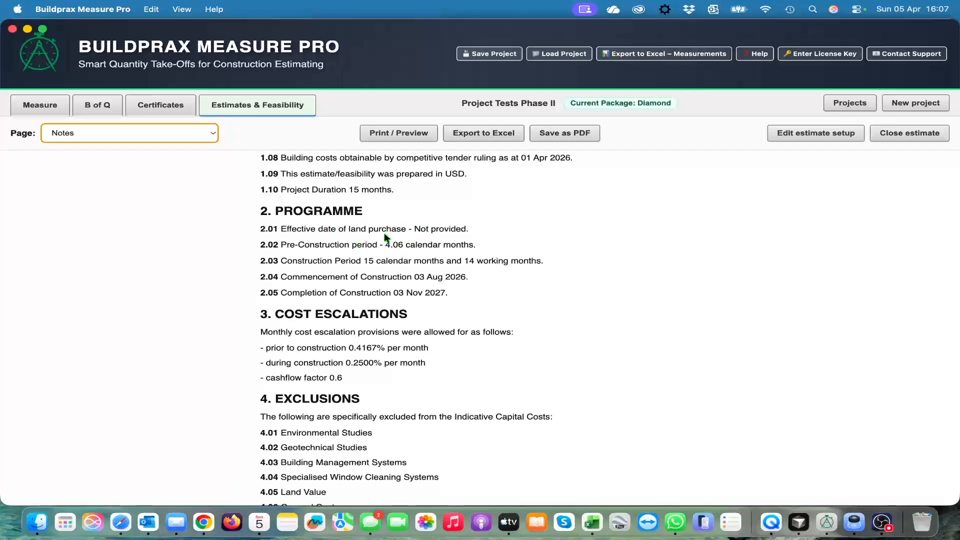
scroll(513, 226, up, 1)
scroll(514, 229, down, 1)
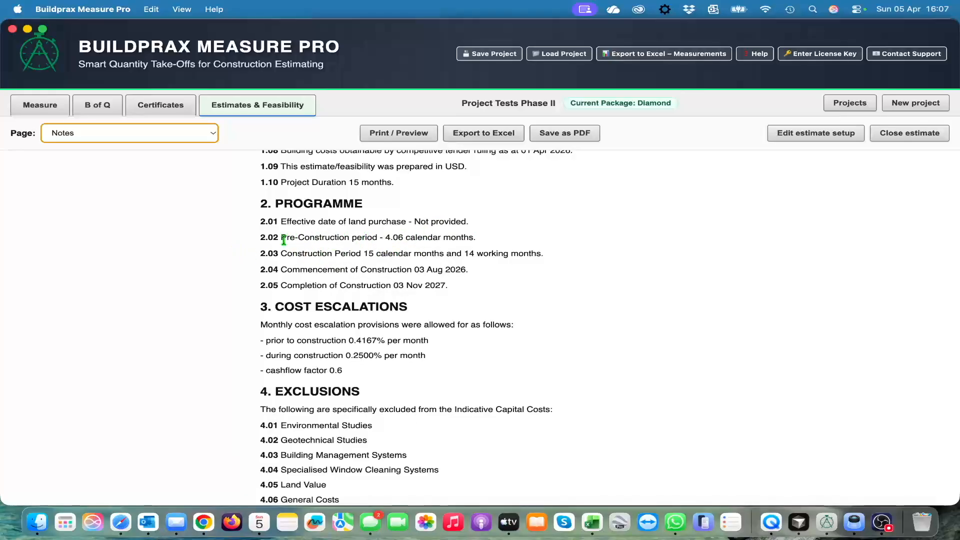
scroll(534, 295, down, 2)
scroll(534, 296, up, 1)
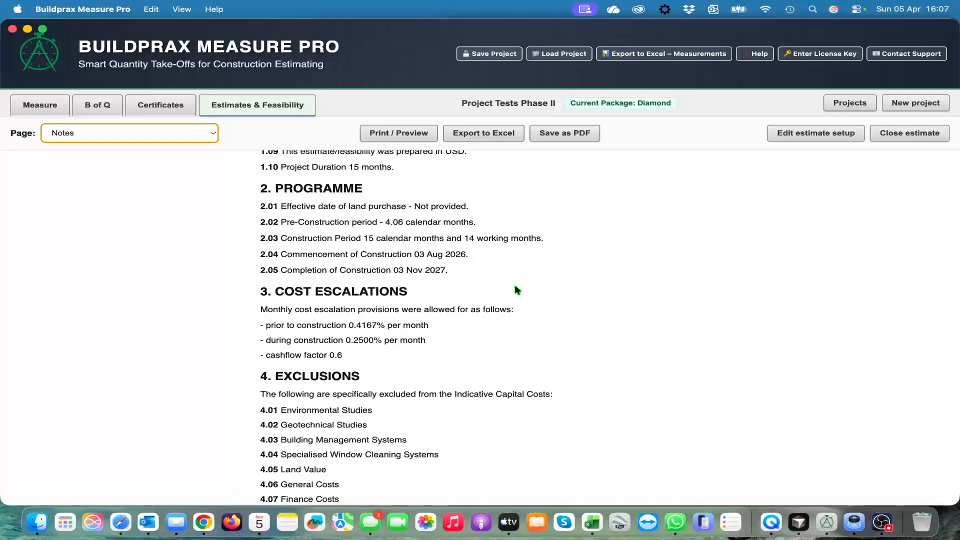
Examine the cost escalation provisions and the list of exclusions on the Notes page.
scroll(515, 286, down, 1)
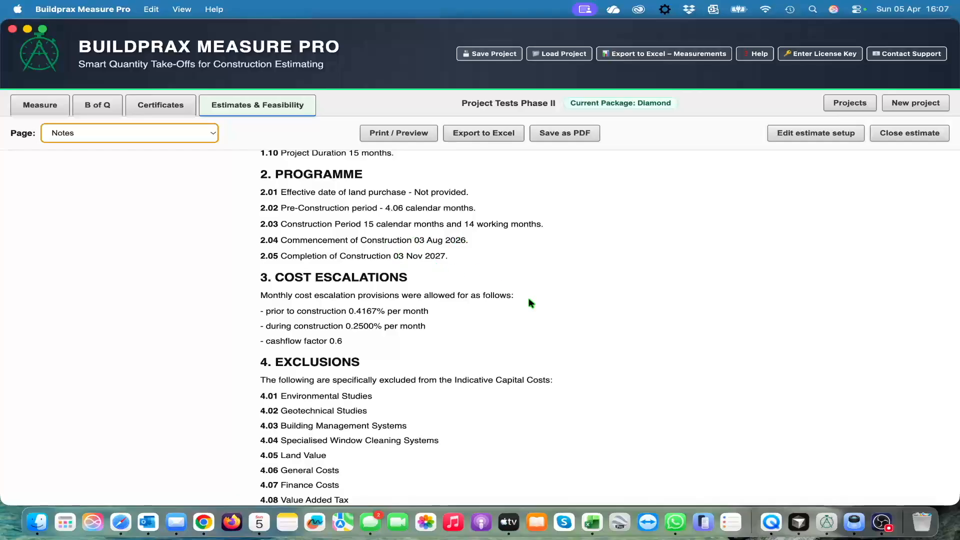
scroll(530, 300, down, 3)
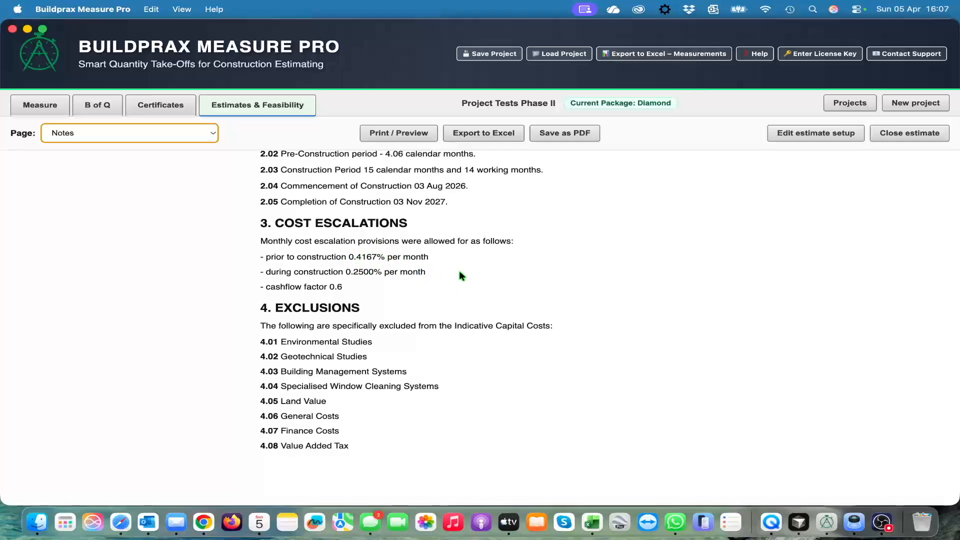
scroll(459, 273, down, 1)
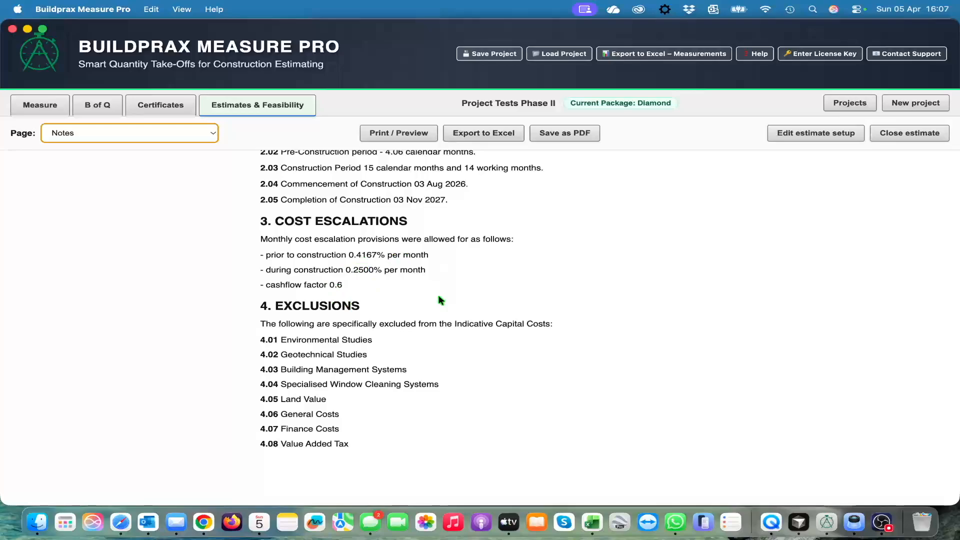
scroll(505, 290, up, 1)
scroll(505, 290, down, 1)
scroll(428, 341, up, 10)
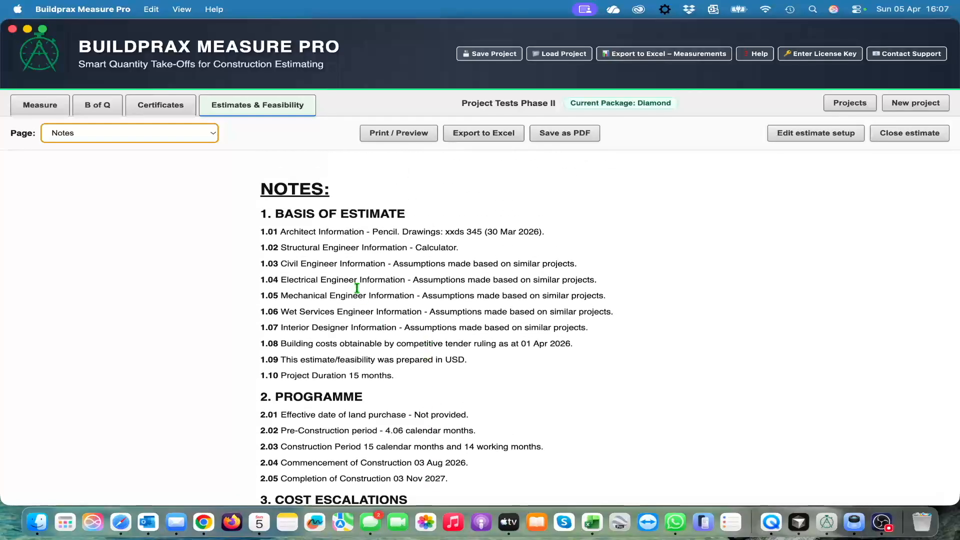
View the Annexure "A" – Income page and open Annexure "B" – Land to examine its land parameters.
click(215, 133)
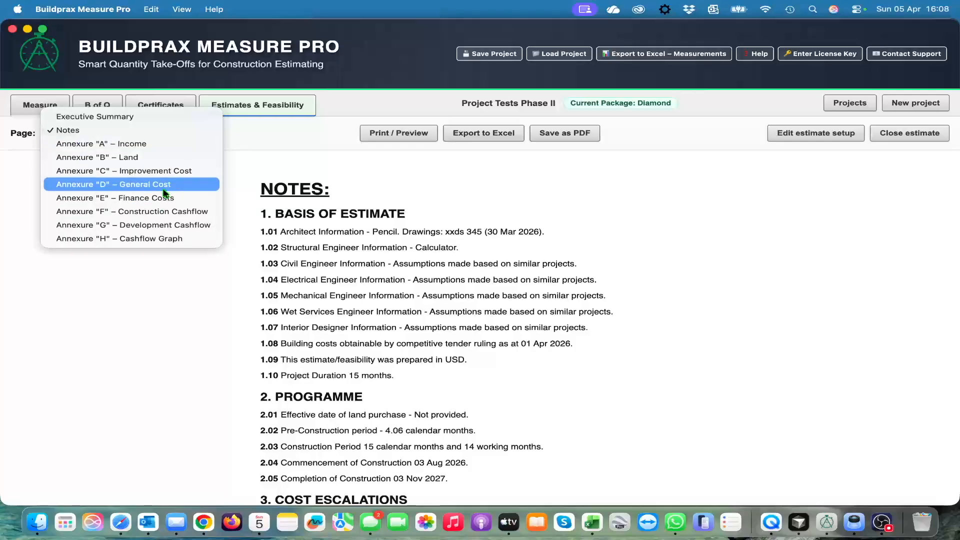
click(155, 144)
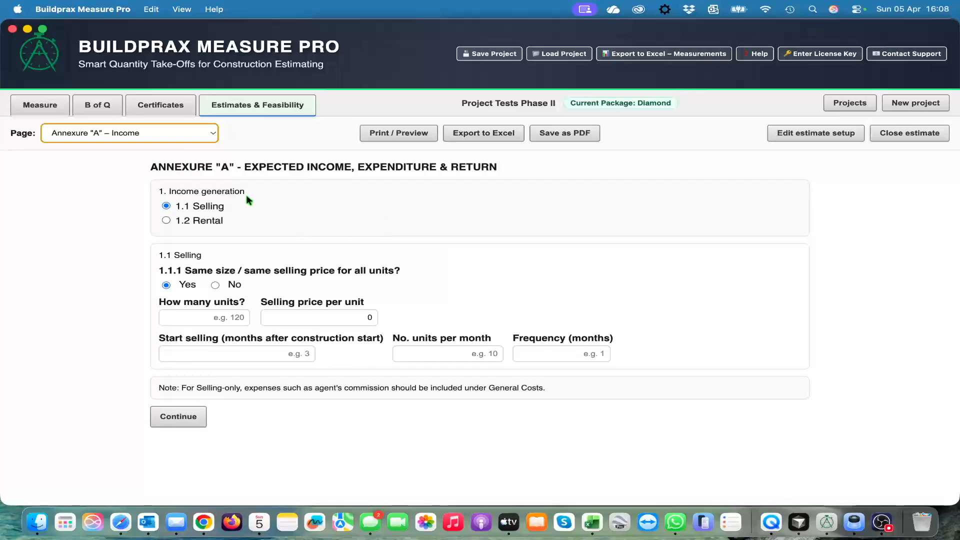
click(212, 136)
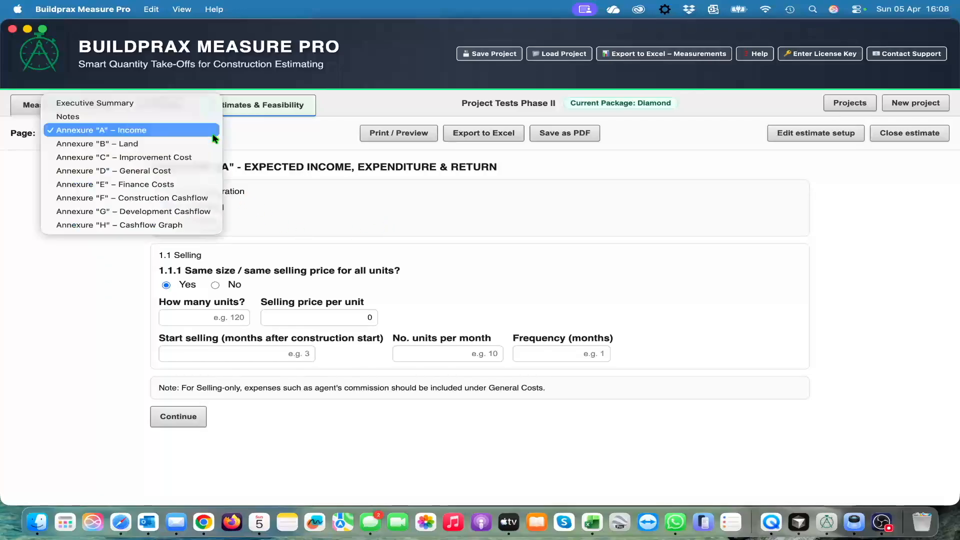
click(192, 150)
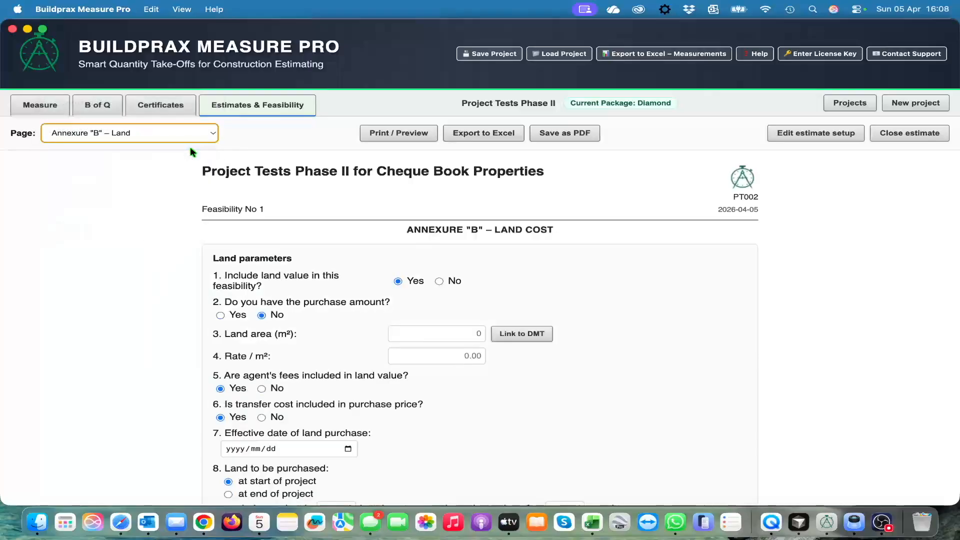
scroll(530, 319, down, 1)
scroll(531, 321, down, 1)
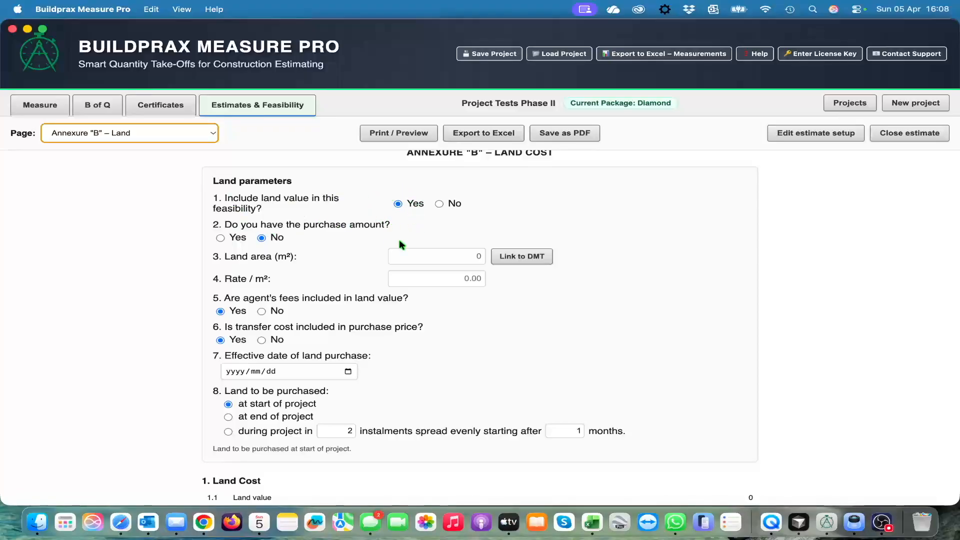
scroll(583, 266, down, 1)
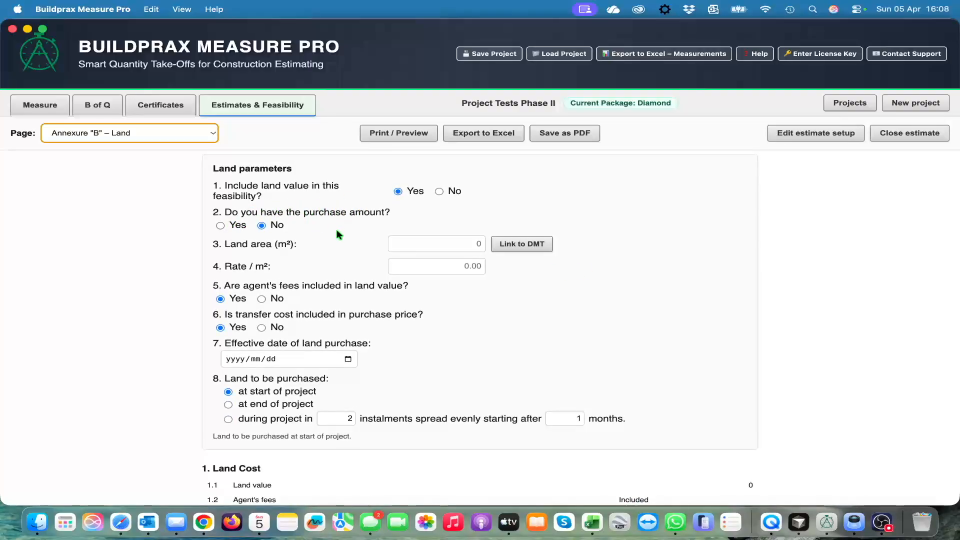
Indicate that the land purchase amount is known and set it to 100,000.
click(220, 225)
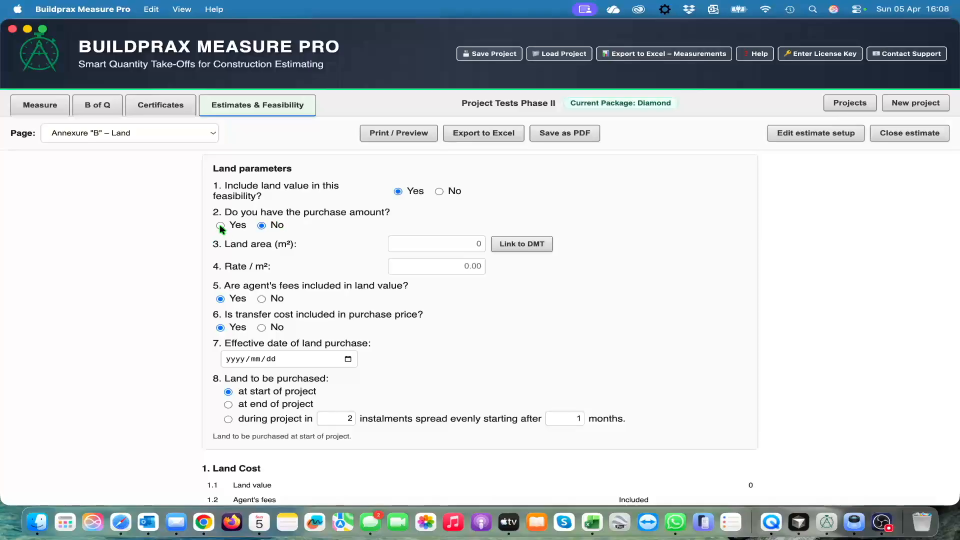
click(480, 227)
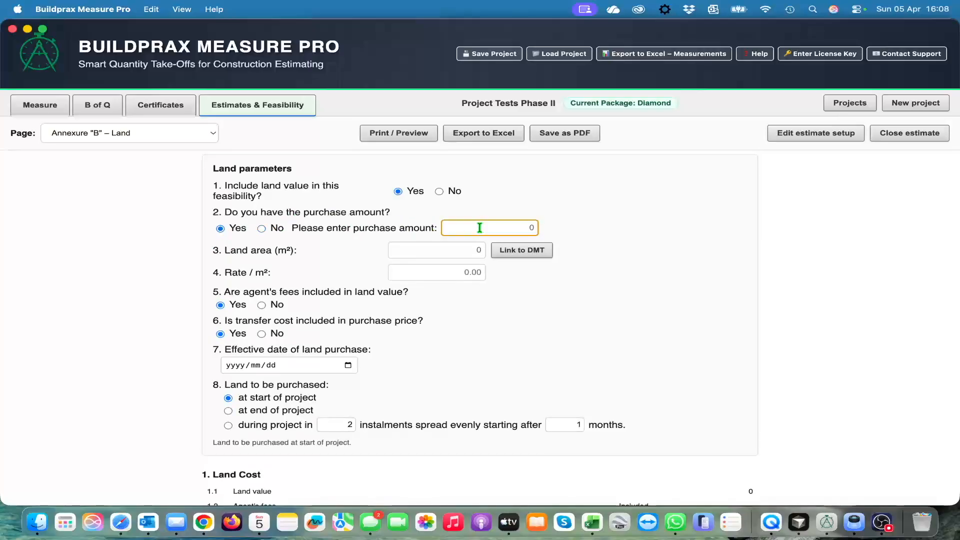
text(10,000)
click(500, 294)
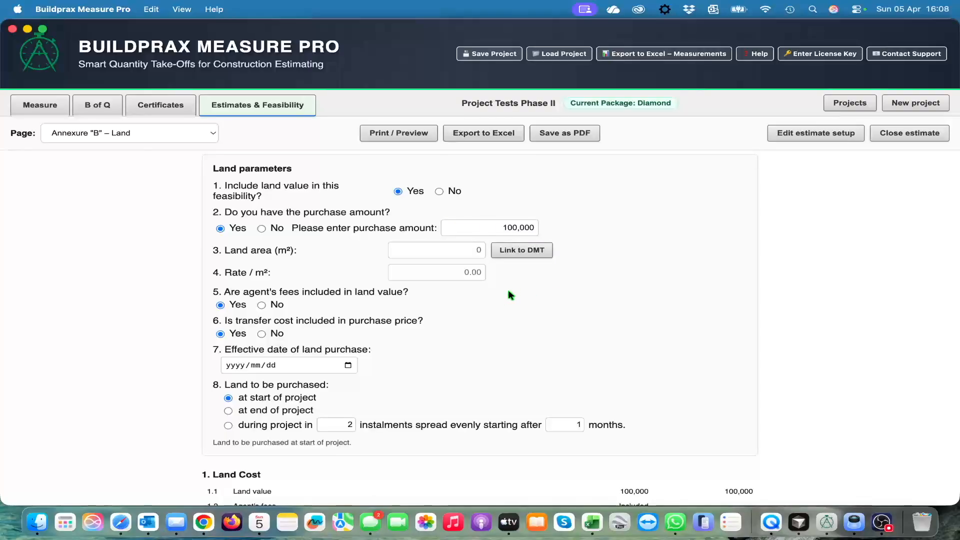
Check which measured areas can be linked as the land area, without linking any of them.
scroll(522, 315, down, 1)
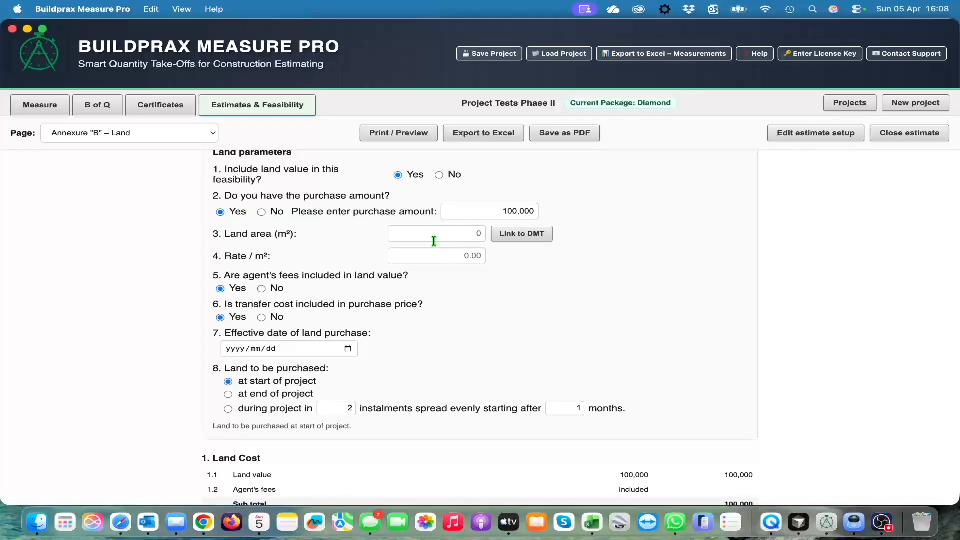
click(534, 239)
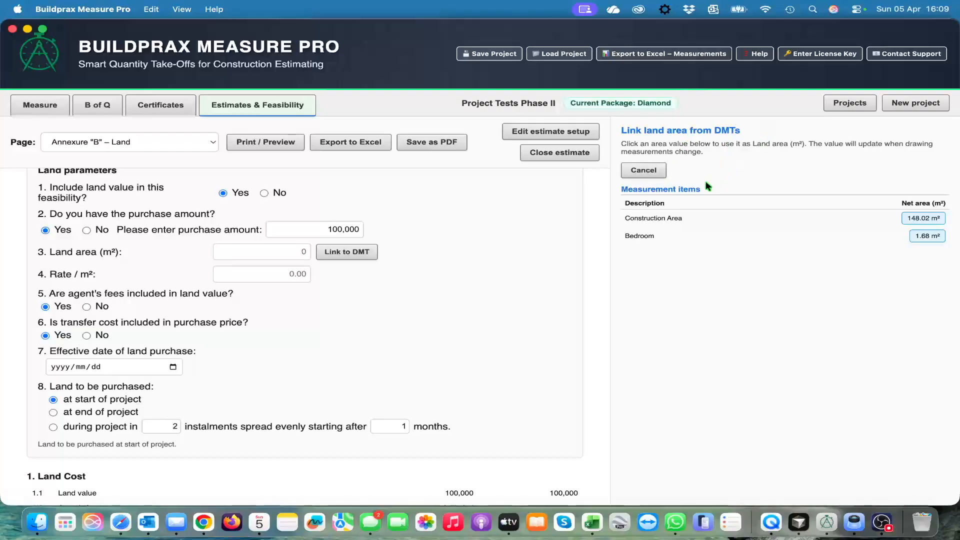
click(651, 173)
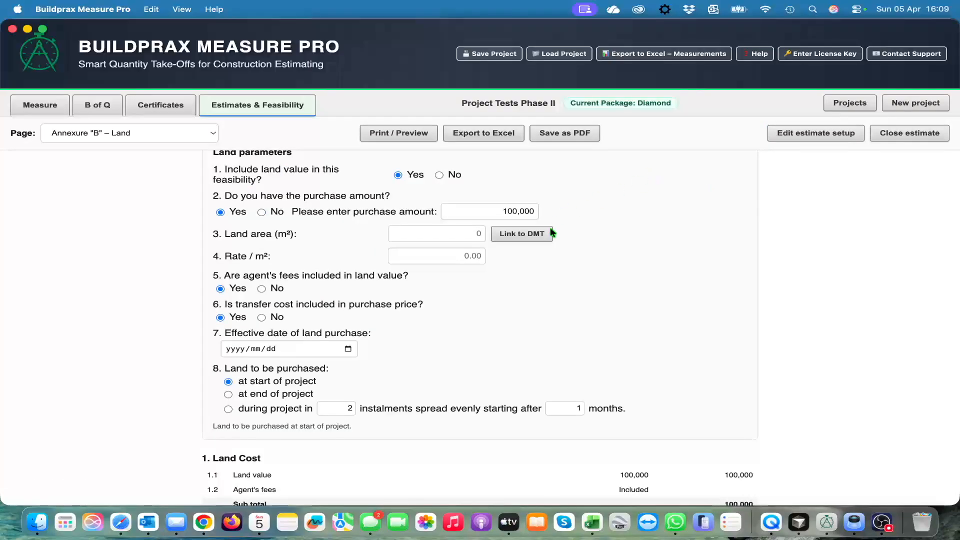
Examine the remaining land parameters and the Land Cost table of Annexure "B".
scroll(595, 270, up, 1)
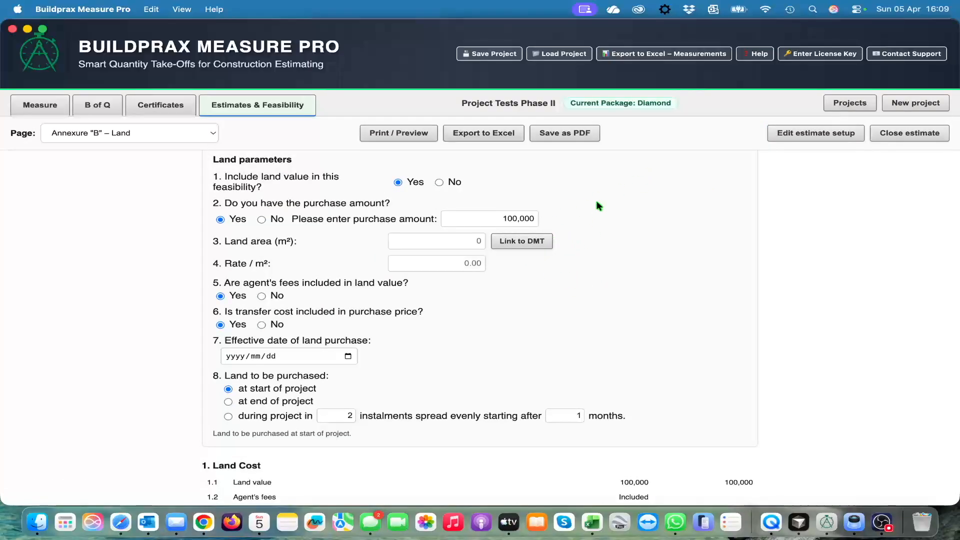
scroll(602, 211, up, 2)
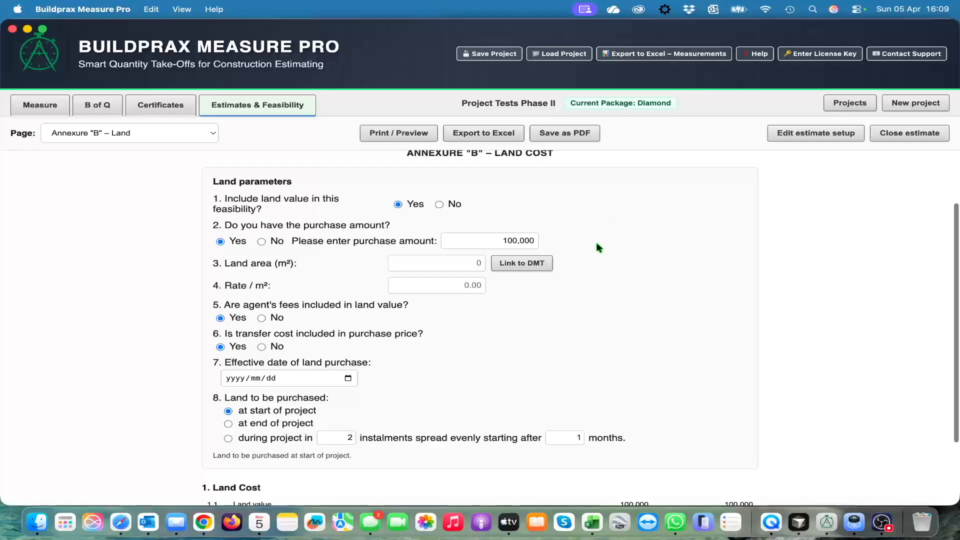
scroll(598, 249, down, 3)
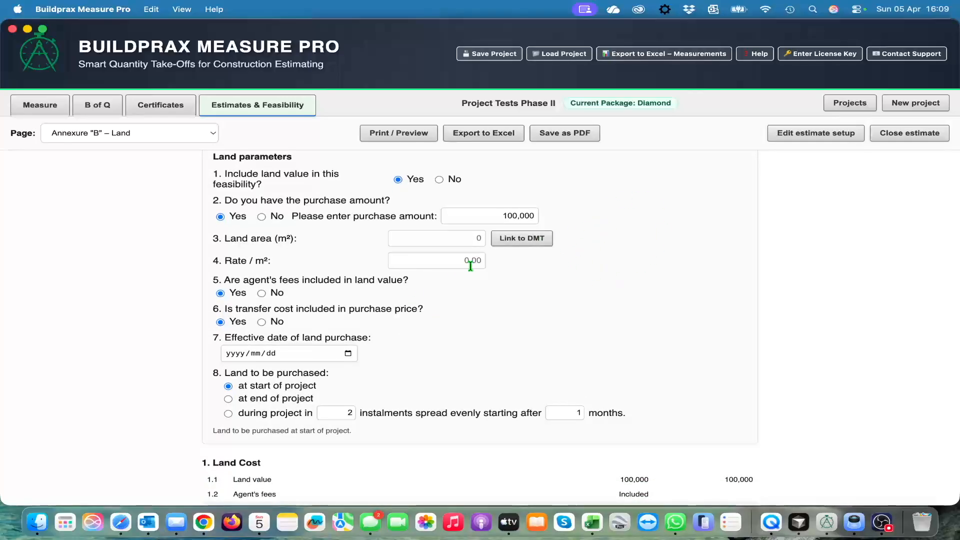
scroll(615, 286, down, 2)
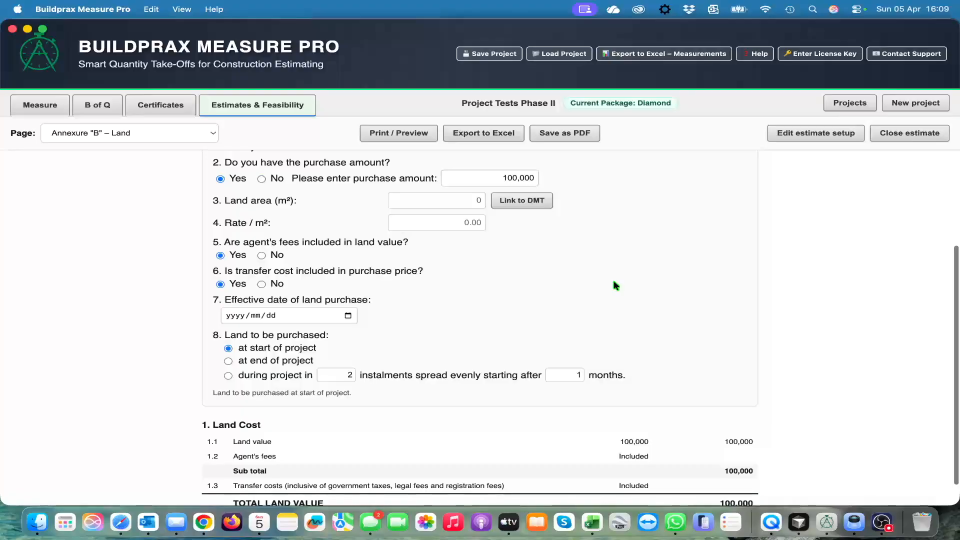
scroll(613, 295, down, 1)
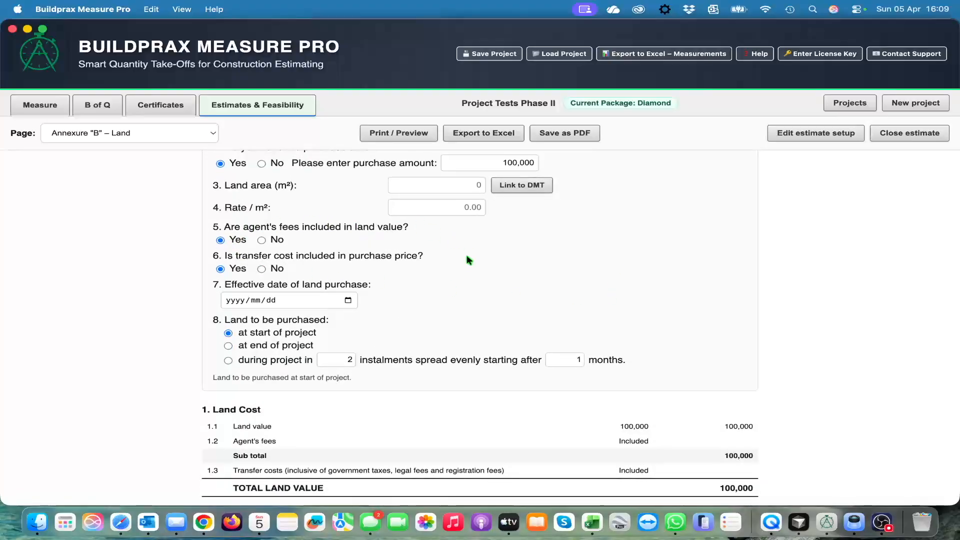
scroll(488, 273, up, 1)
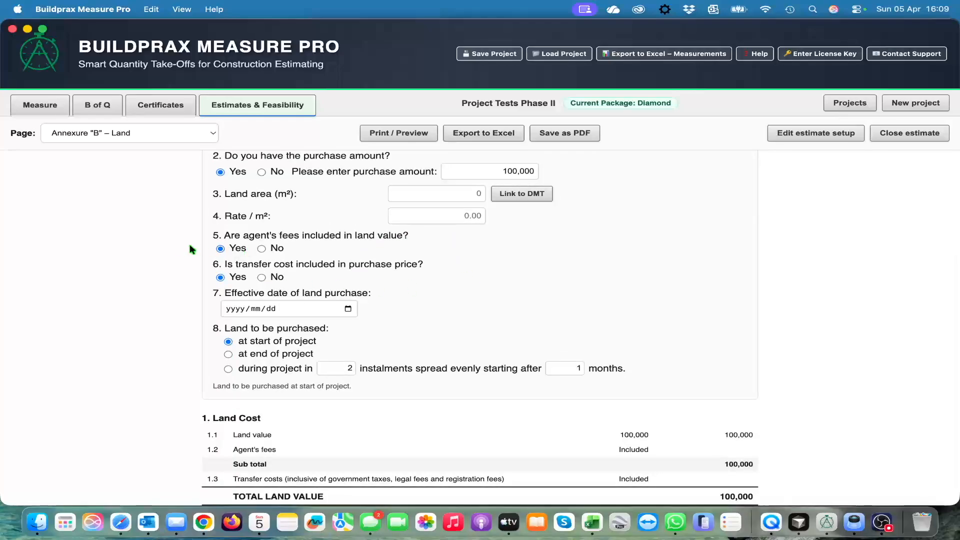
scroll(497, 286, up, 1)
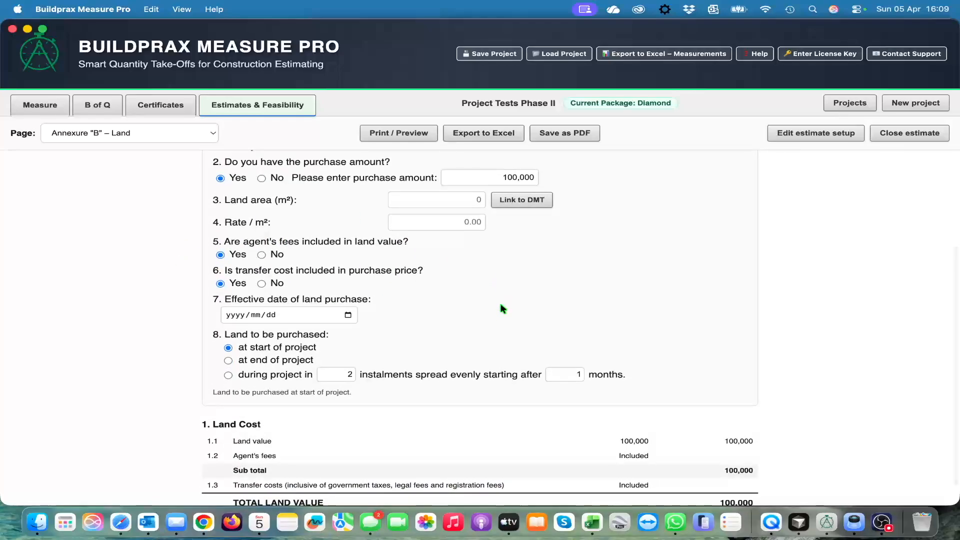
scroll(503, 306, up, 1)
scroll(505, 298, down, 1)
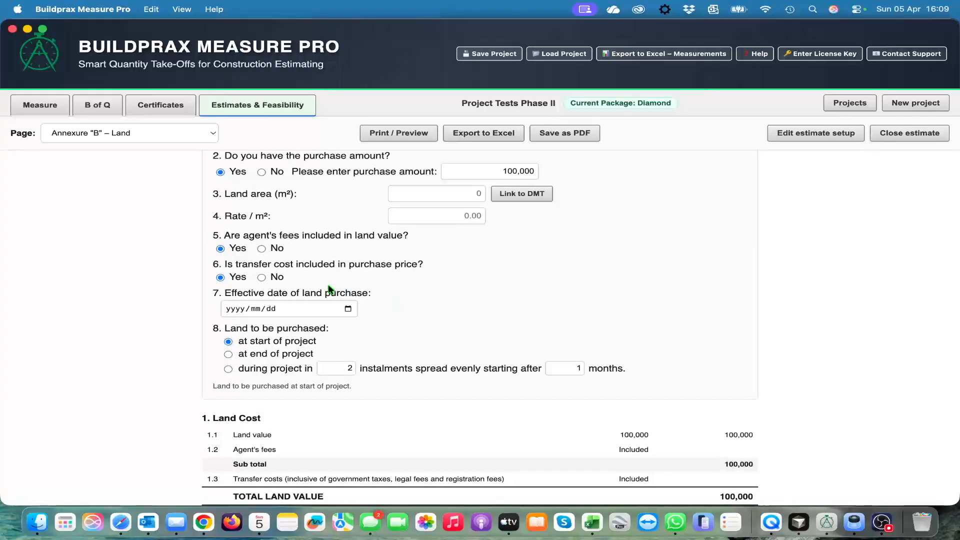
Exclude the transfer cost from the land purchase price and set the transfer costs percentage to 3.
click(262, 278)
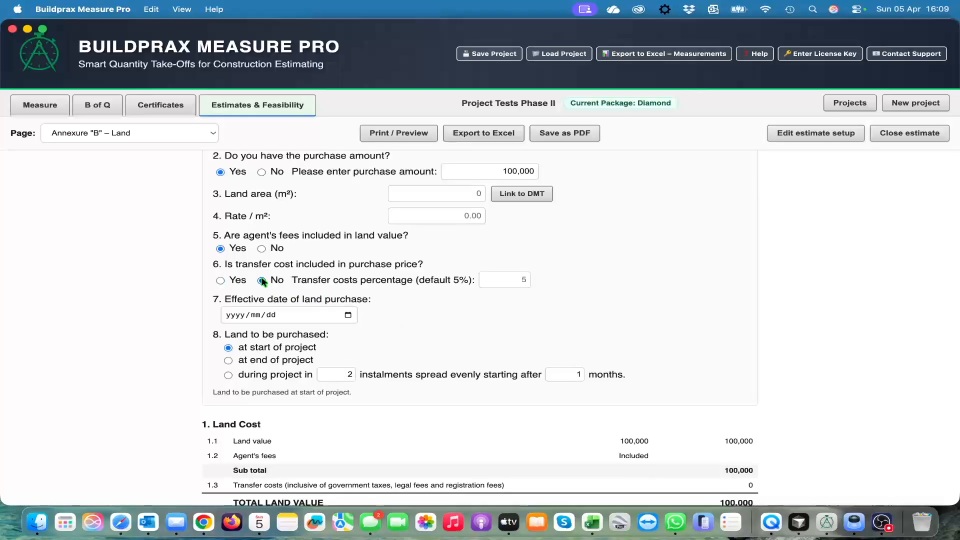
click(513, 268)
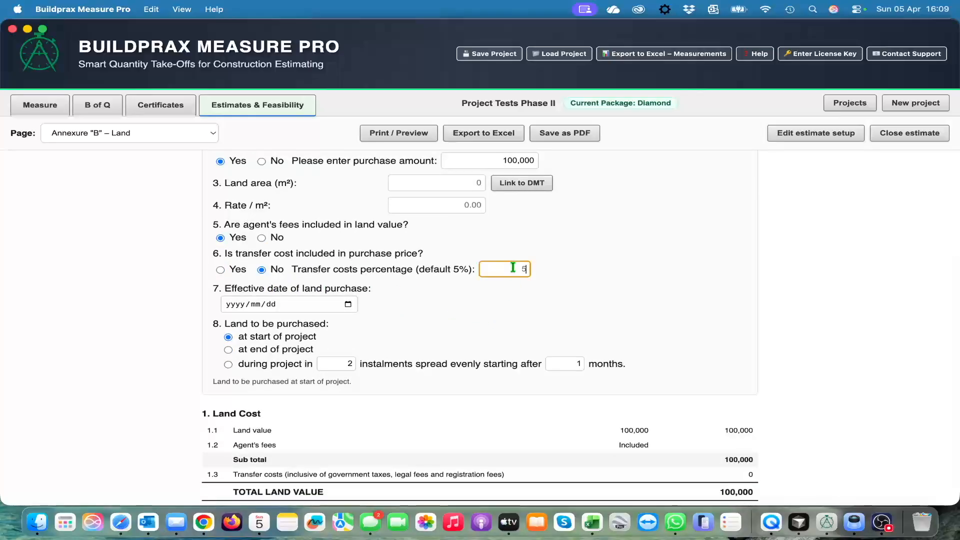
click(350, 363)
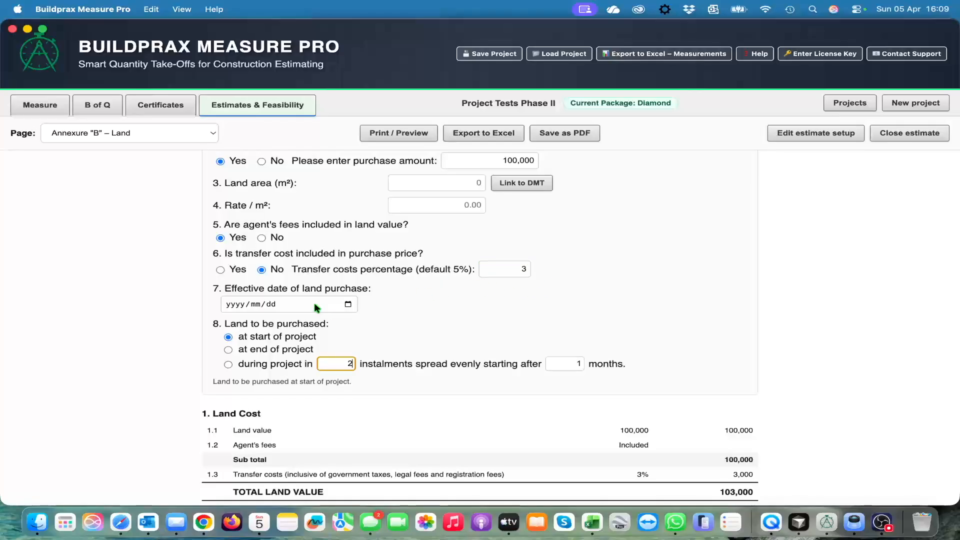
Set the effective date of the land purchase to 2026/05/01.
click(347, 304)
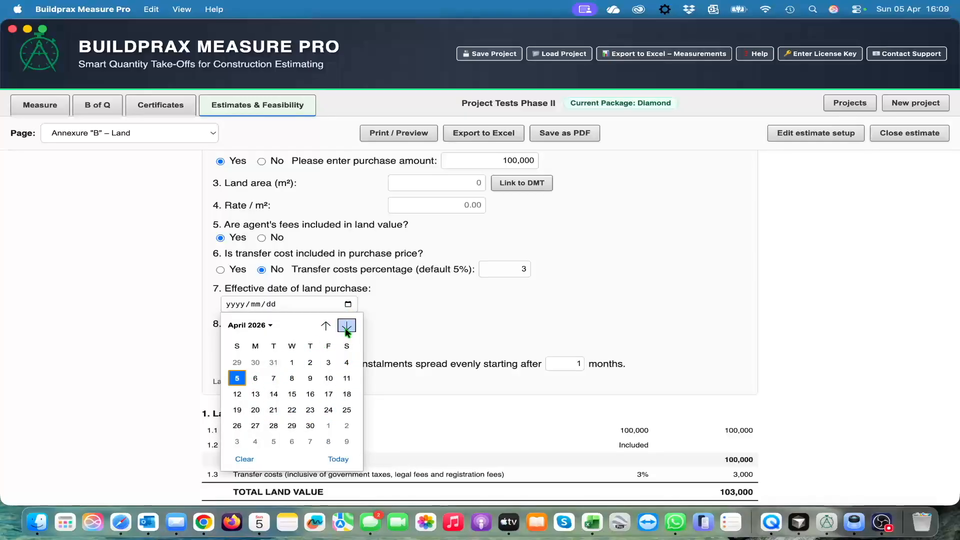
click(328, 426)
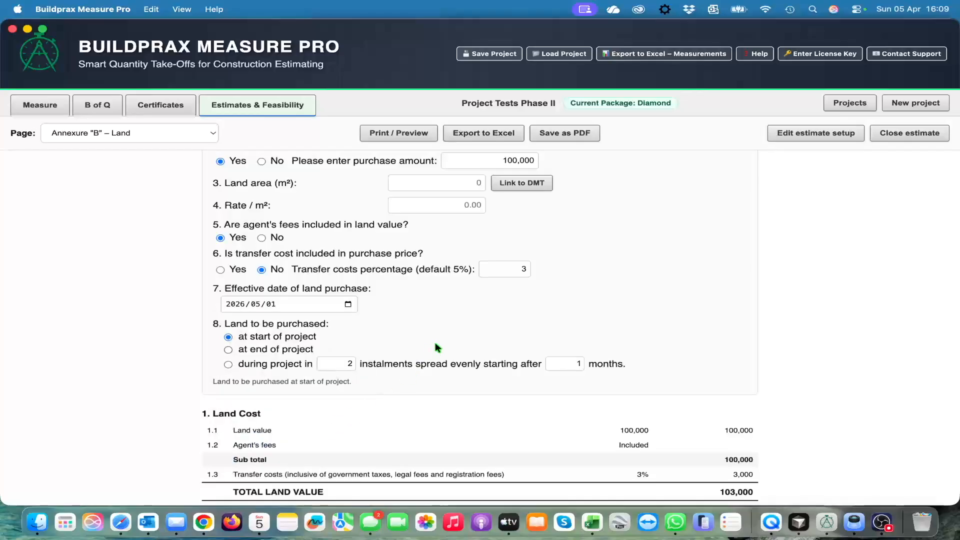
scroll(438, 347, down, 1)
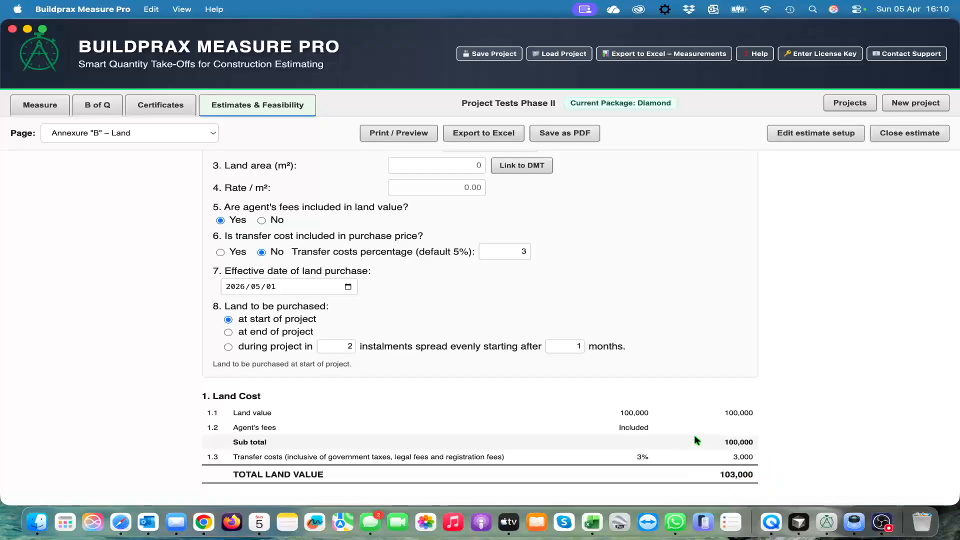
Check the print preview of Annexure "B" and close it without printing or saving.
scroll(696, 397, up, 5)
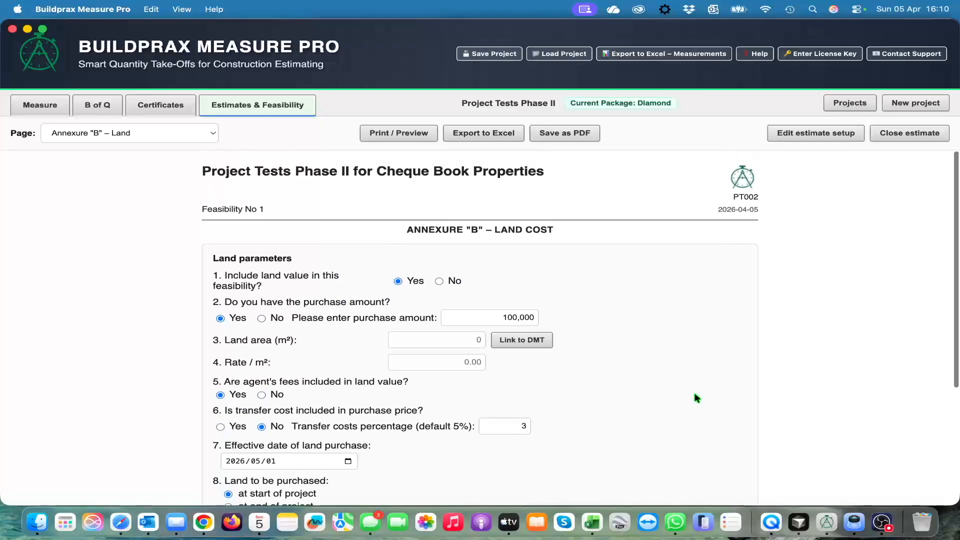
scroll(682, 373, down, 1)
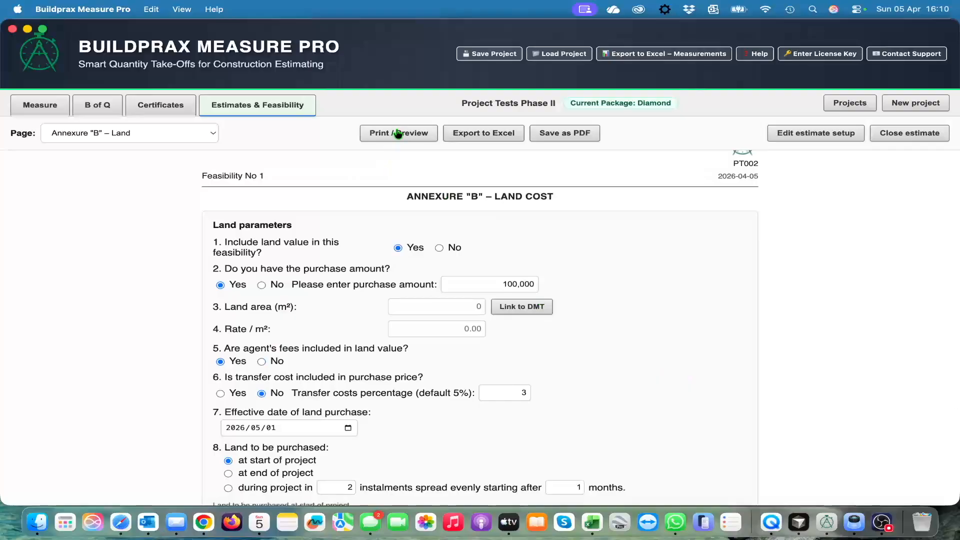
click(398, 133)
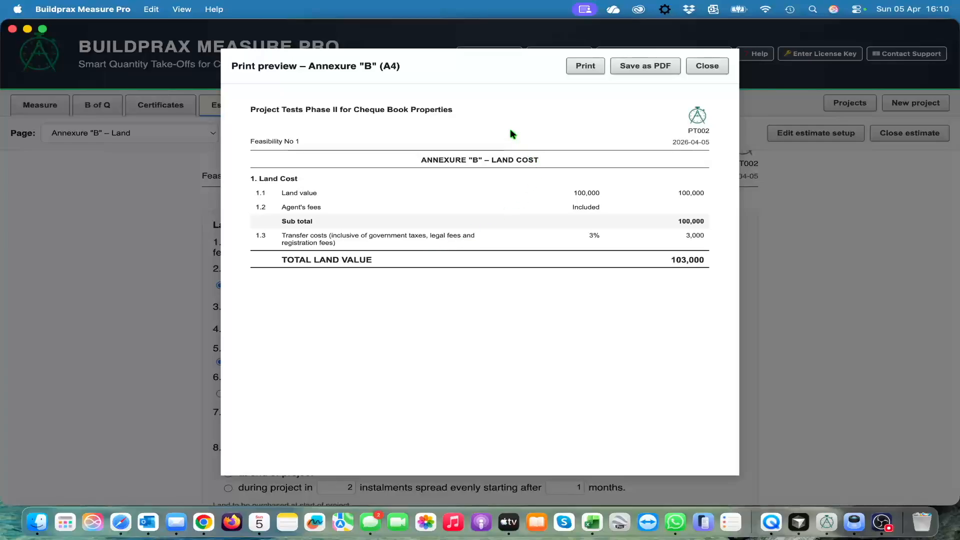
click(707, 70)
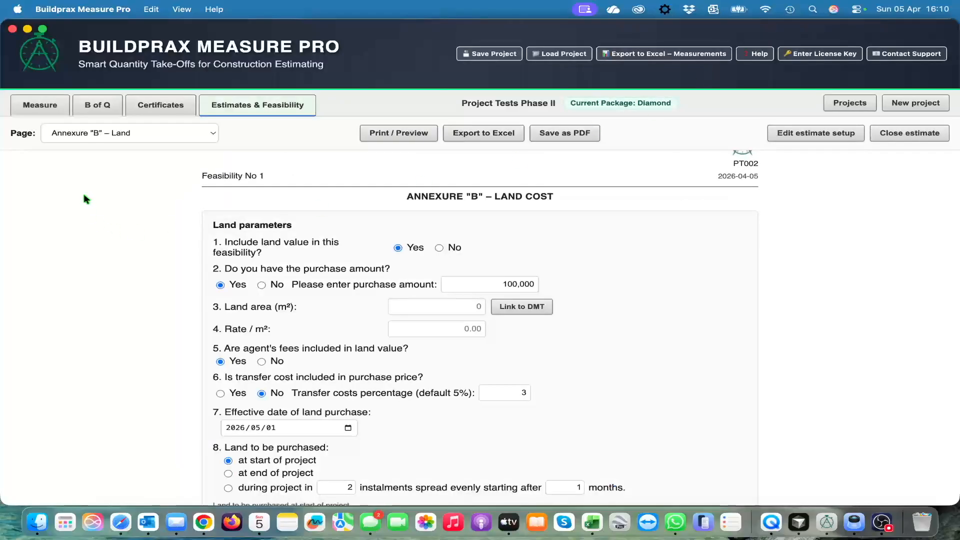
Open the Annexure "C" – Improvement Cost page at its Construction Area and Builder's Work sections.
click(205, 134)
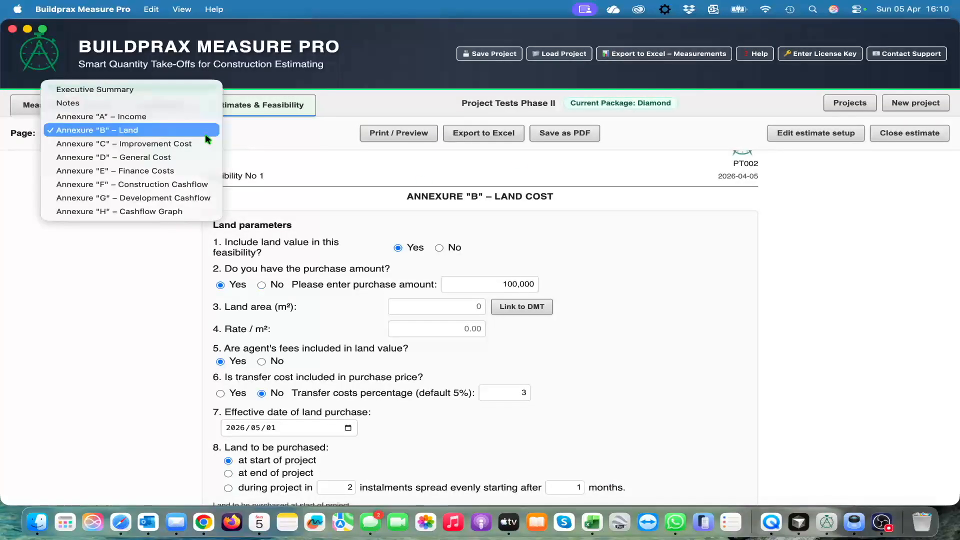
click(193, 145)
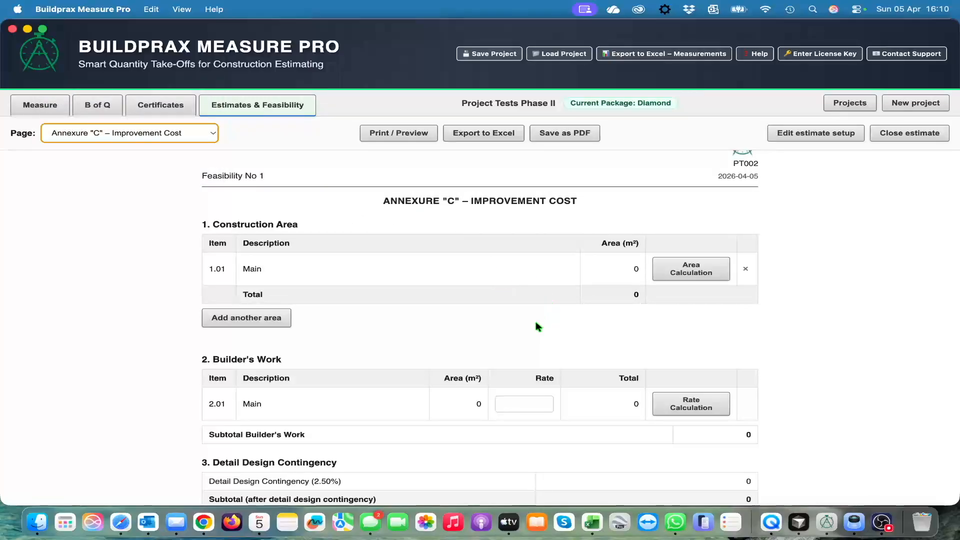
scroll(538, 326, down, 1)
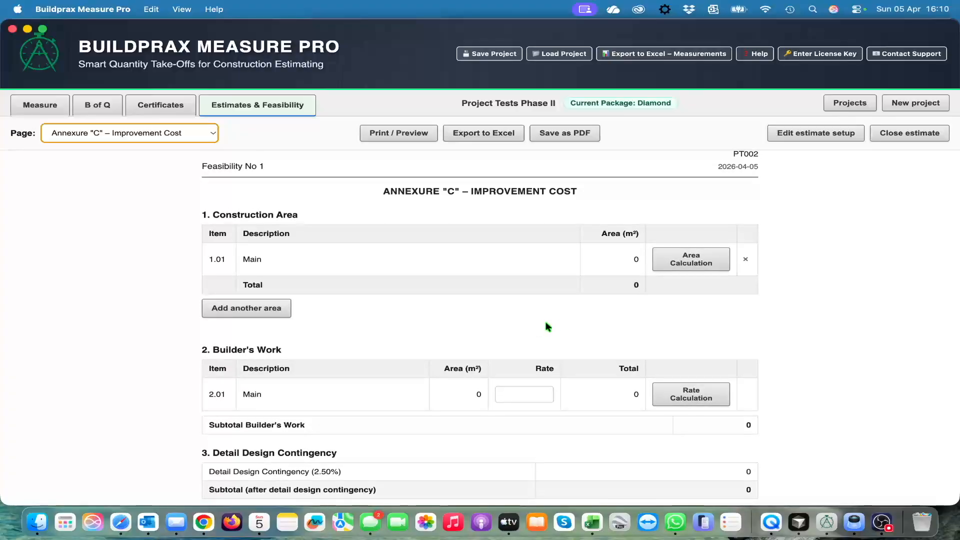
scroll(544, 309, down, 1)
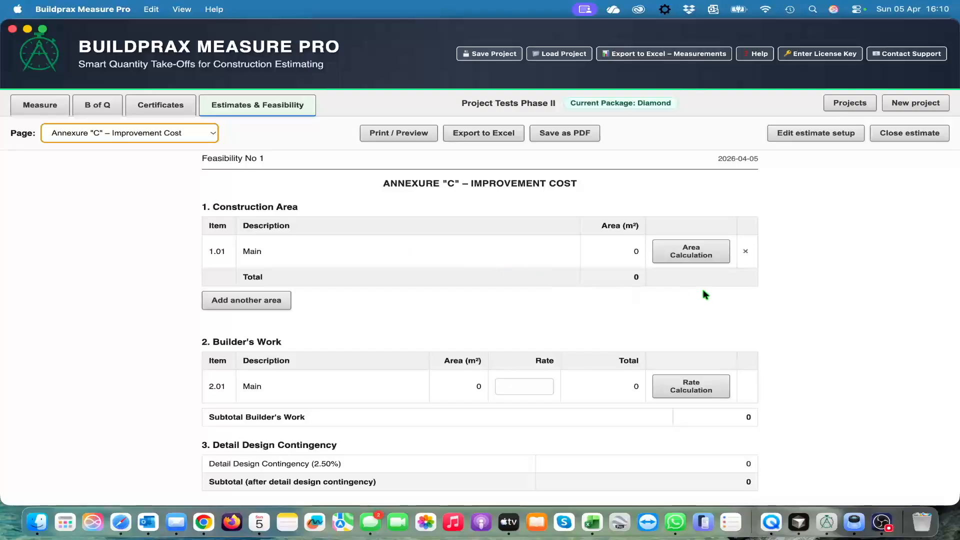
Link the Main construction area to the measured Construction Area of 148.02 m² and finish the area calculation.
click(697, 256)
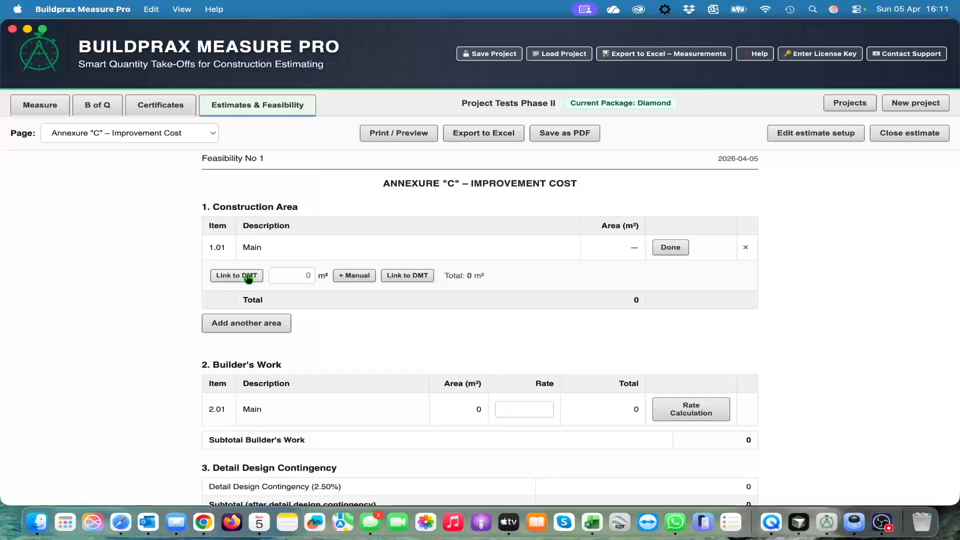
click(248, 276)
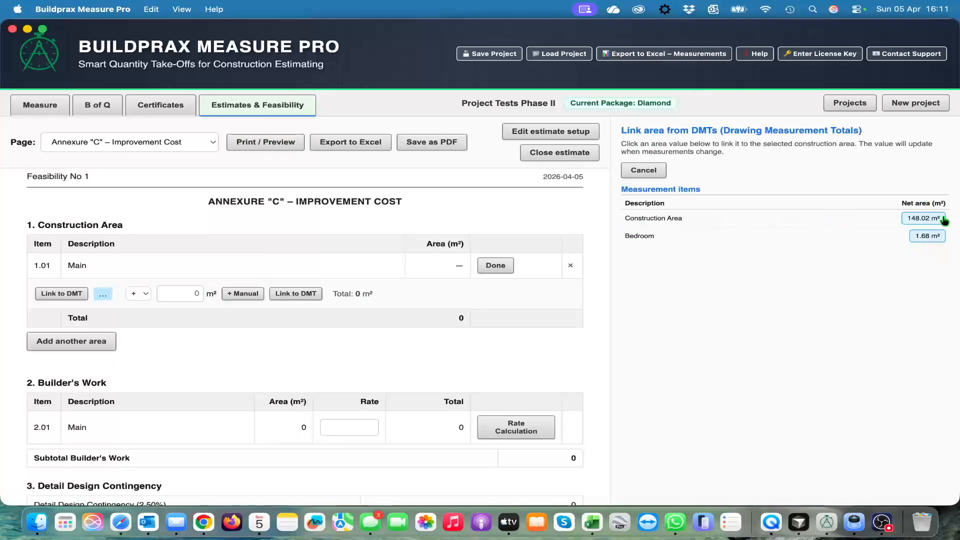
click(925, 220)
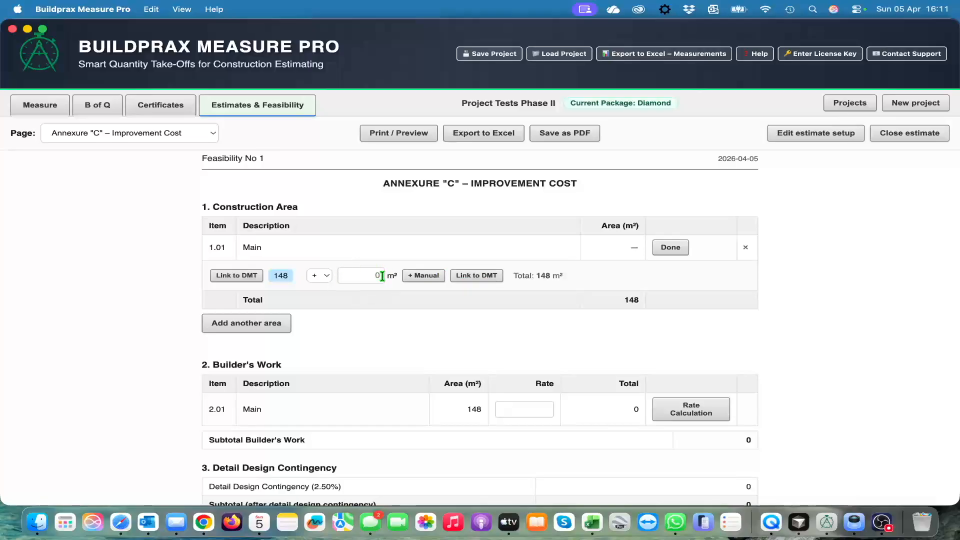
click(670, 250)
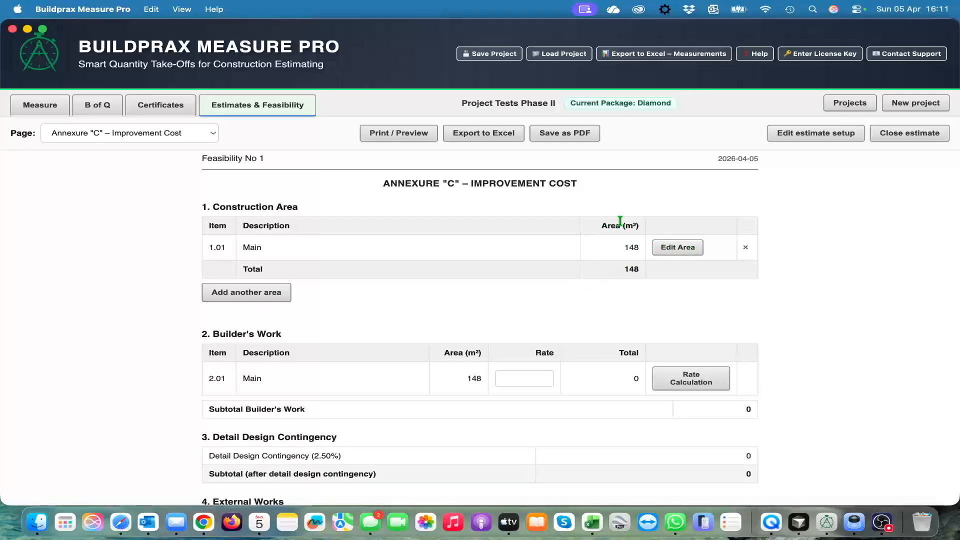
Set the Builder's Work rate for the Main area to 1,200.
scroll(609, 300, down, 2)
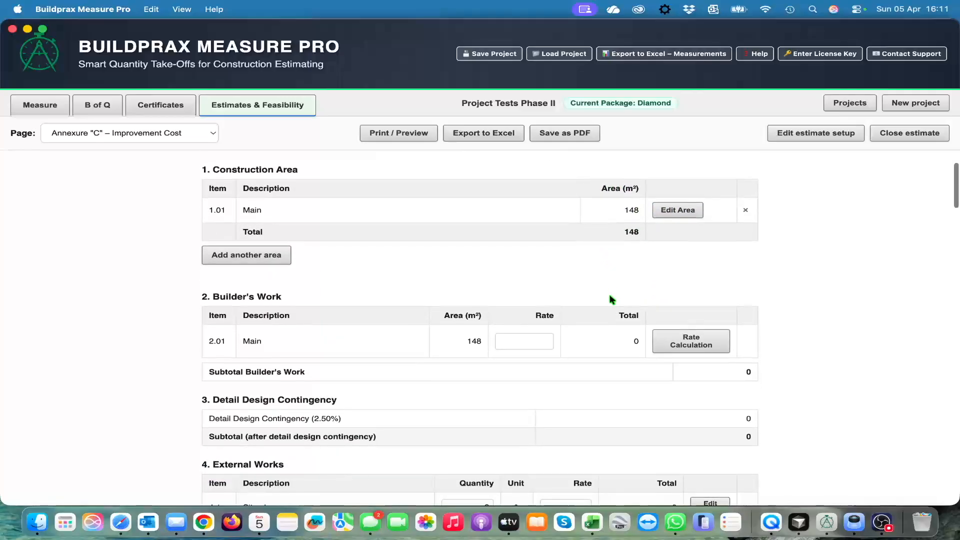
scroll(605, 326, down, 1)
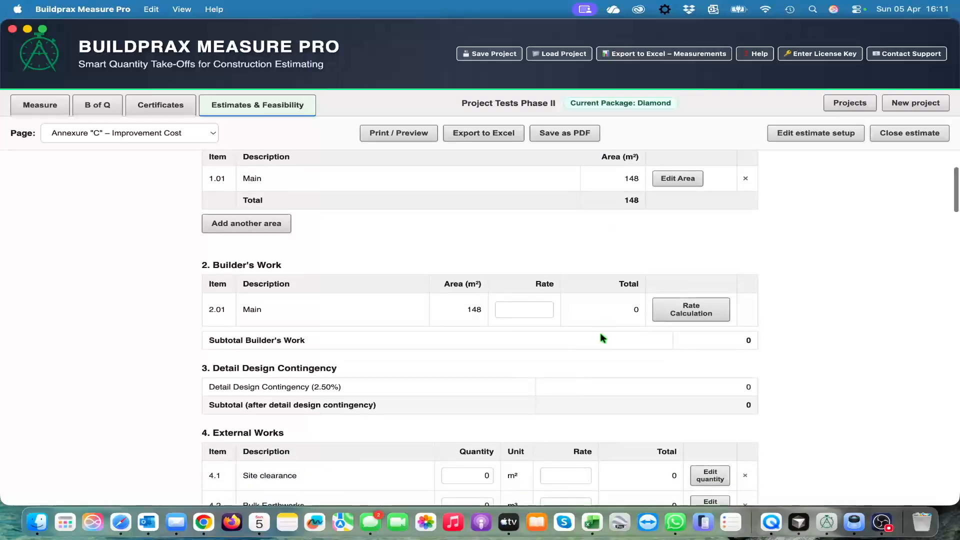
scroll(611, 206, up, 2)
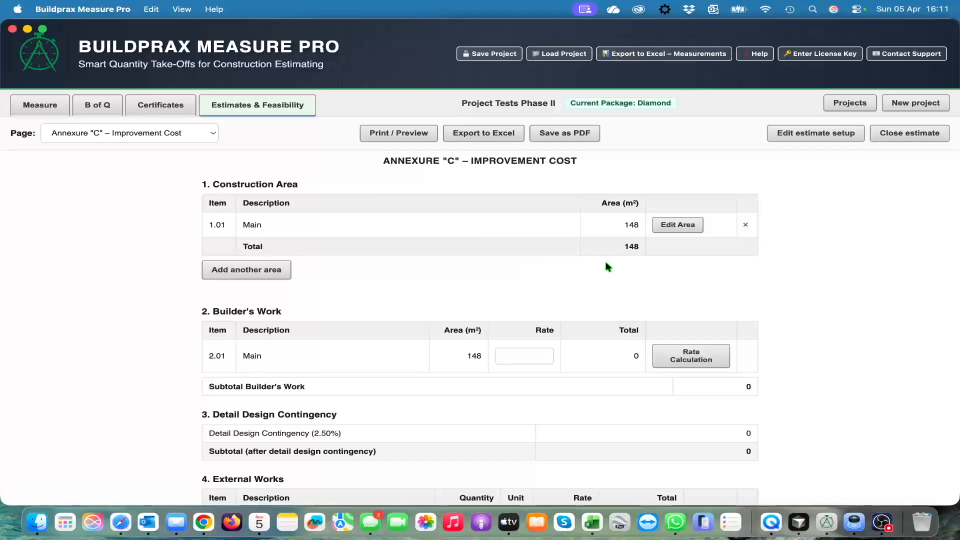
scroll(575, 278, down, 1)
scroll(575, 279, up, 2)
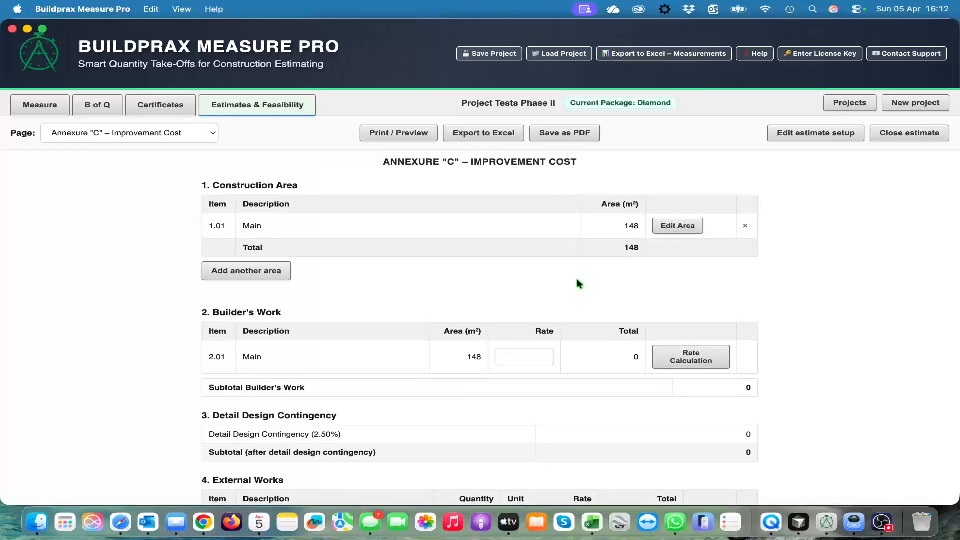
scroll(557, 228, up, 2)
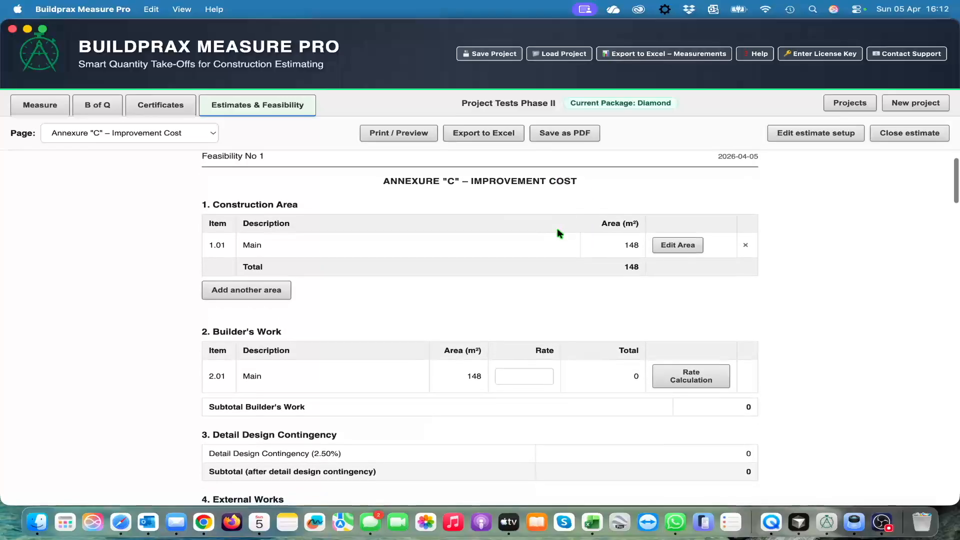
scroll(518, 307, down, 5)
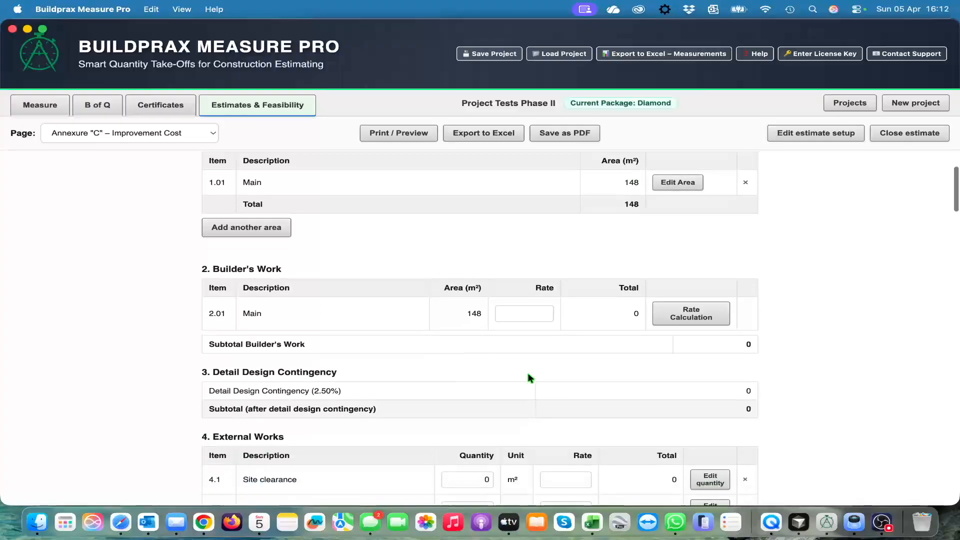
scroll(530, 378, up, 1)
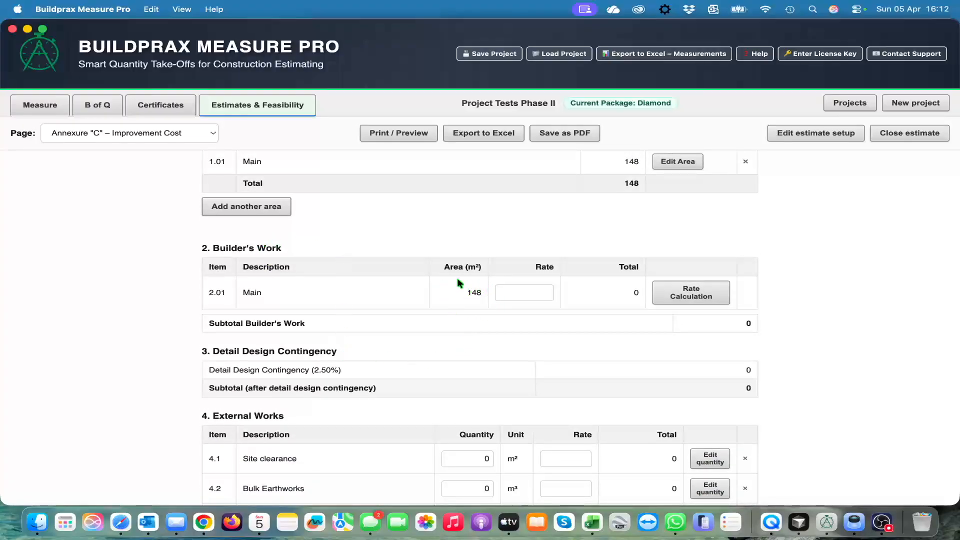
click(546, 293)
text(1200)
click(685, 257)
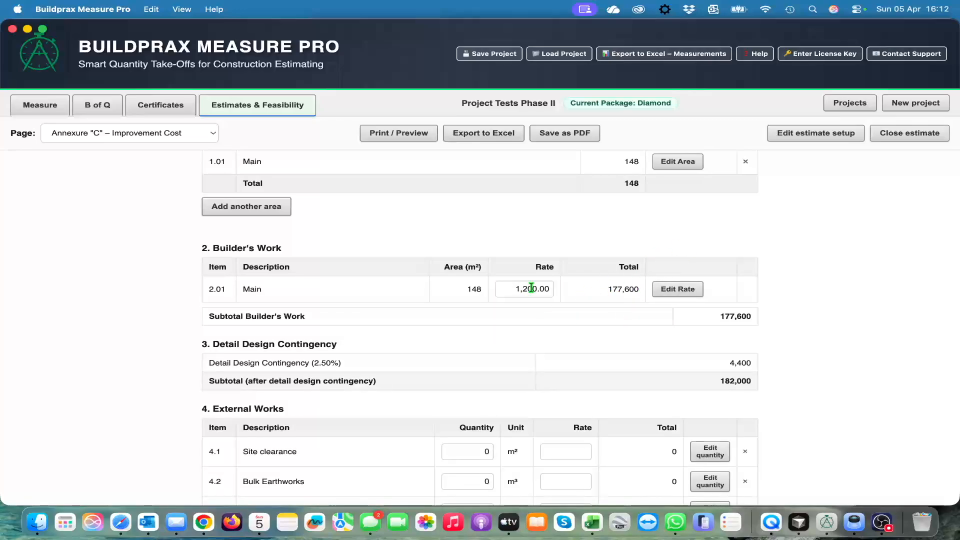
Check which B of Q totals can be picked for the Main builder's rate, keeping the entered rate.
click(680, 291)
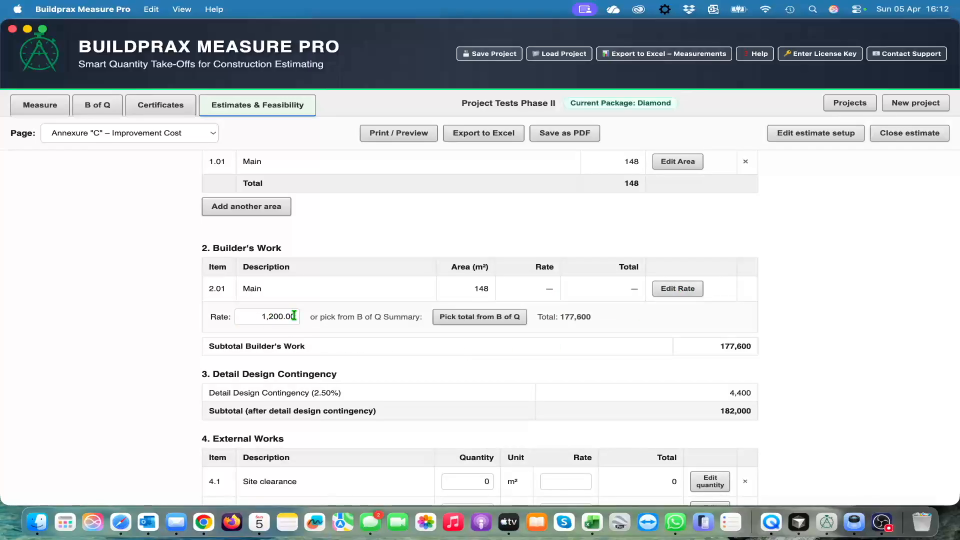
drag(296, 316, 237, 315)
click(479, 320)
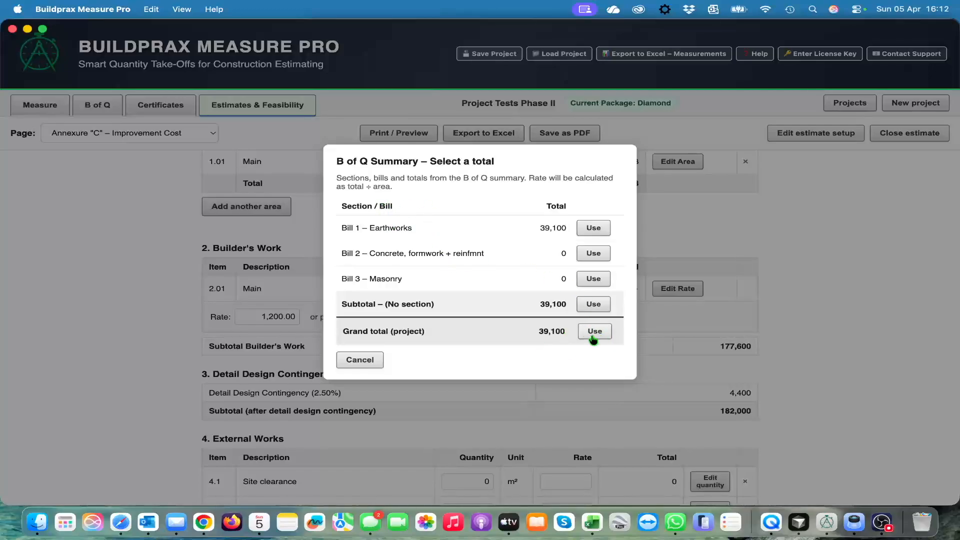
click(369, 361)
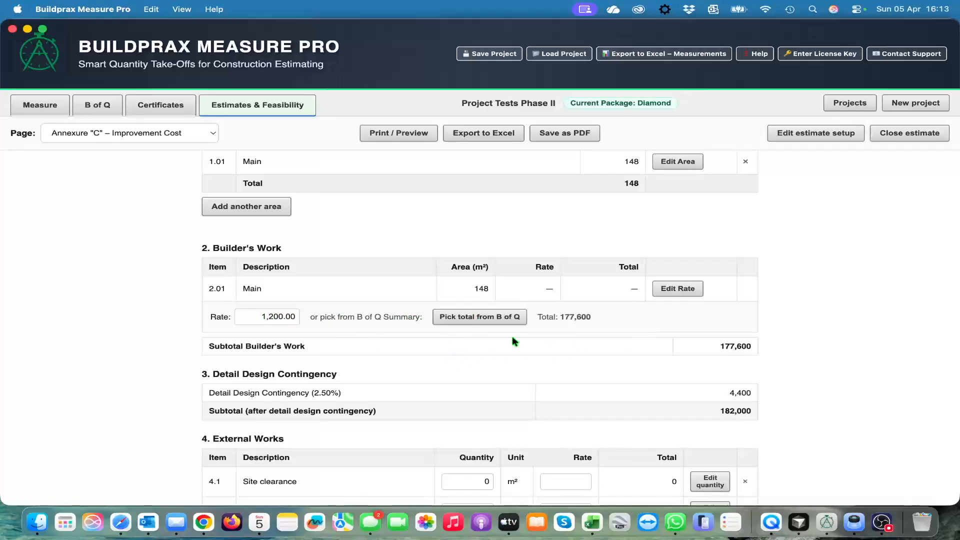
click(675, 290)
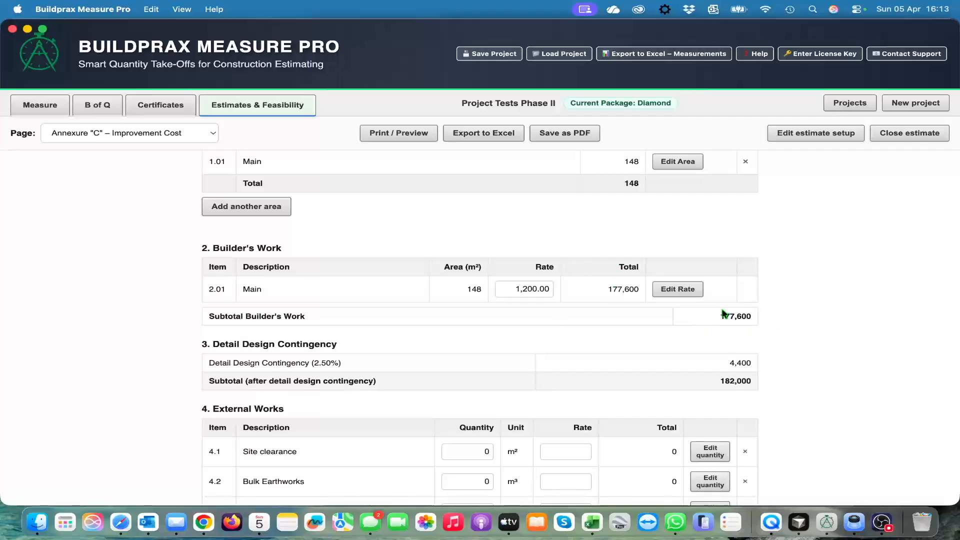
Under External Works, set Site clearance to a quantity of 3000 m² at a rate of 3.
scroll(656, 360, down, 5)
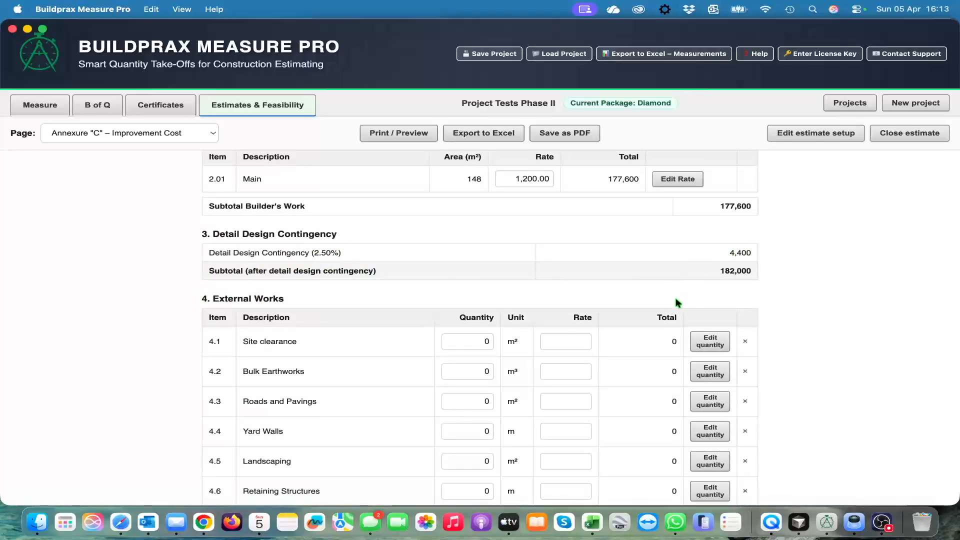
scroll(675, 299, down, 5)
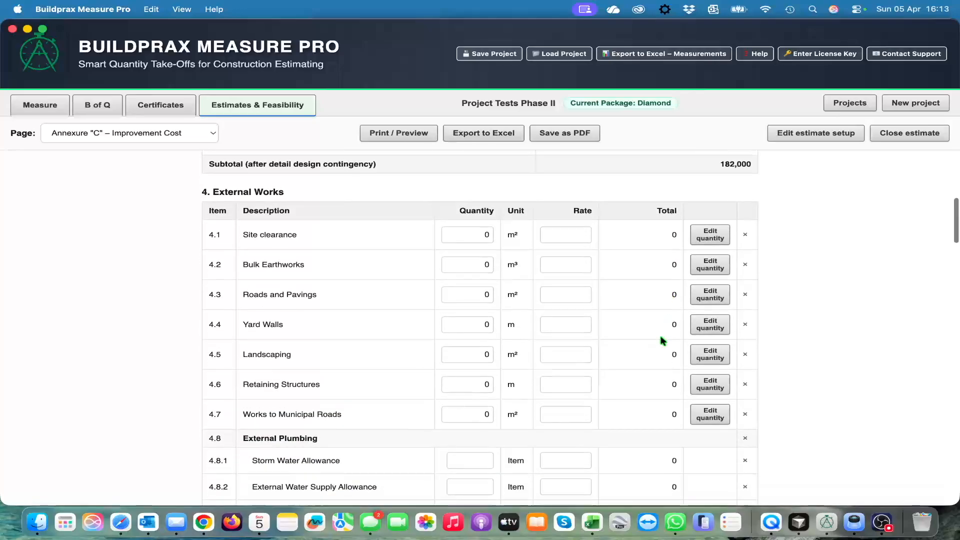
click(474, 223)
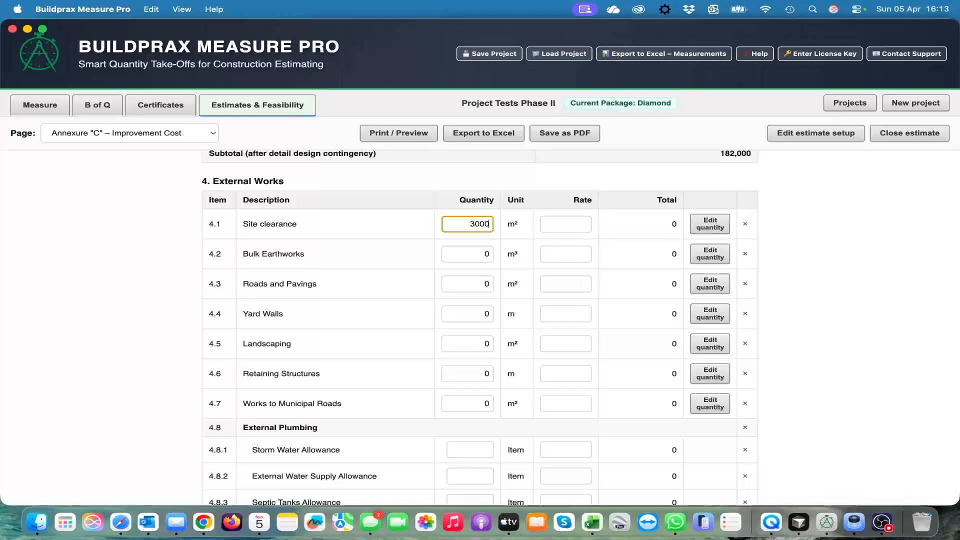
click(577, 220)
key(Tab)
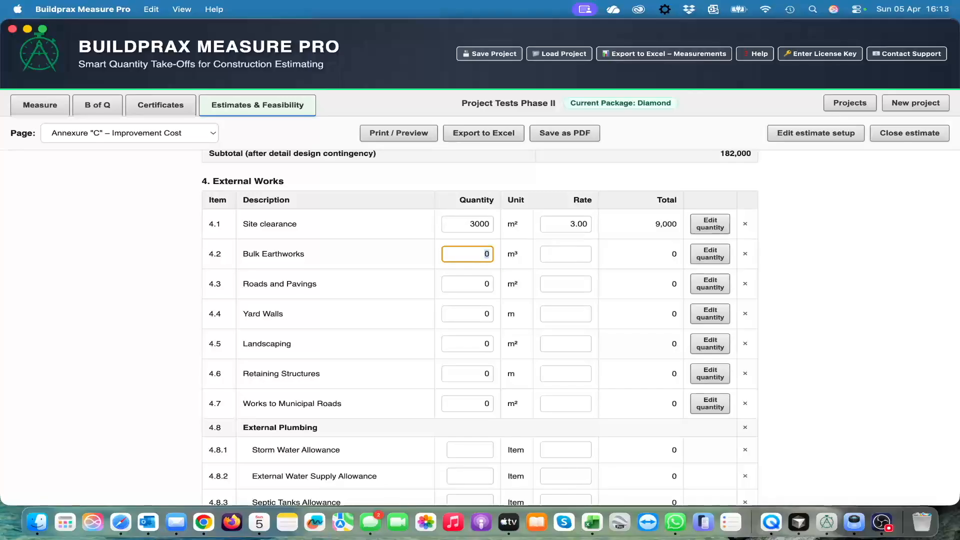
Set Bulk Earthworks to a quantity of 1500 m³ at a rate of 15.
key(Tab)
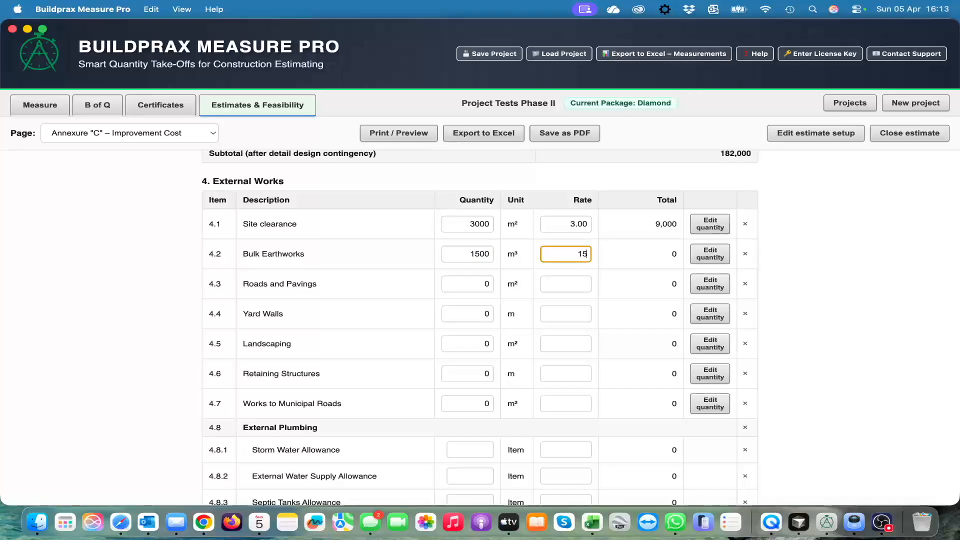
text(15)
key(Tab)
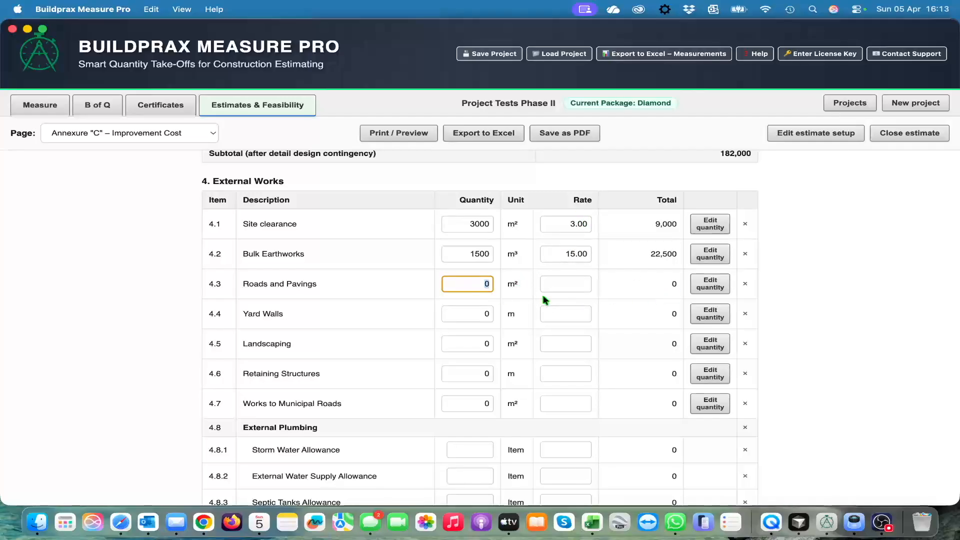
Link the Roads and Pavings quantity to the Bedroom net area from the drawing measurement totals.
click(712, 286)
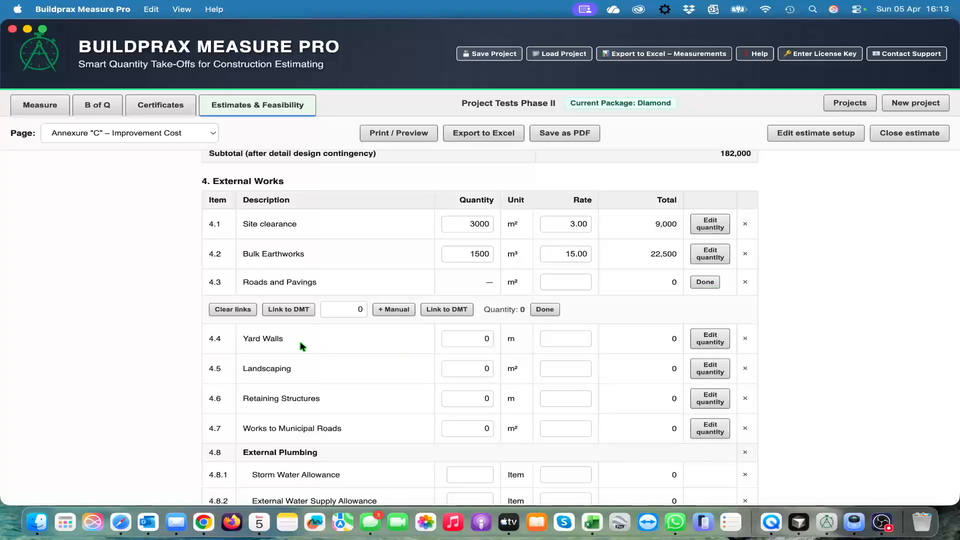
click(299, 311)
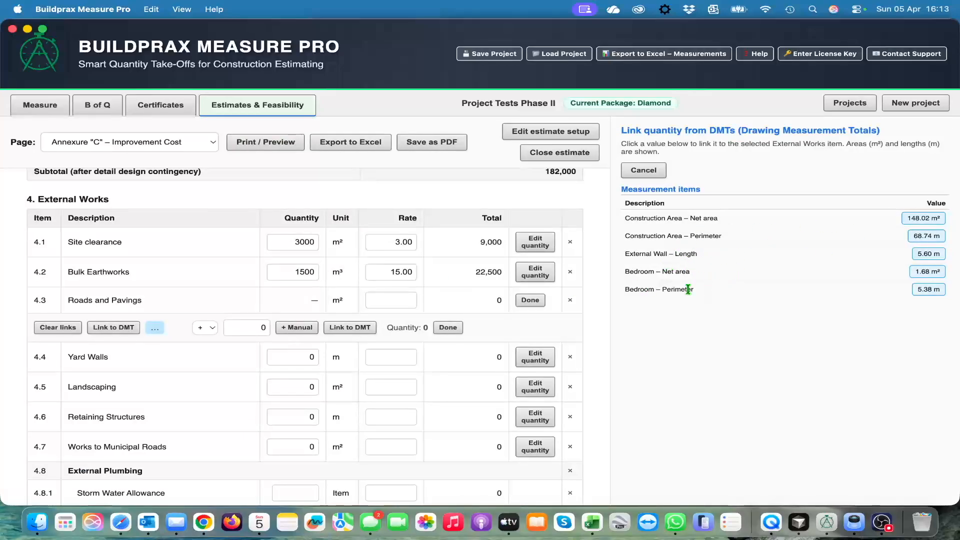
click(927, 272)
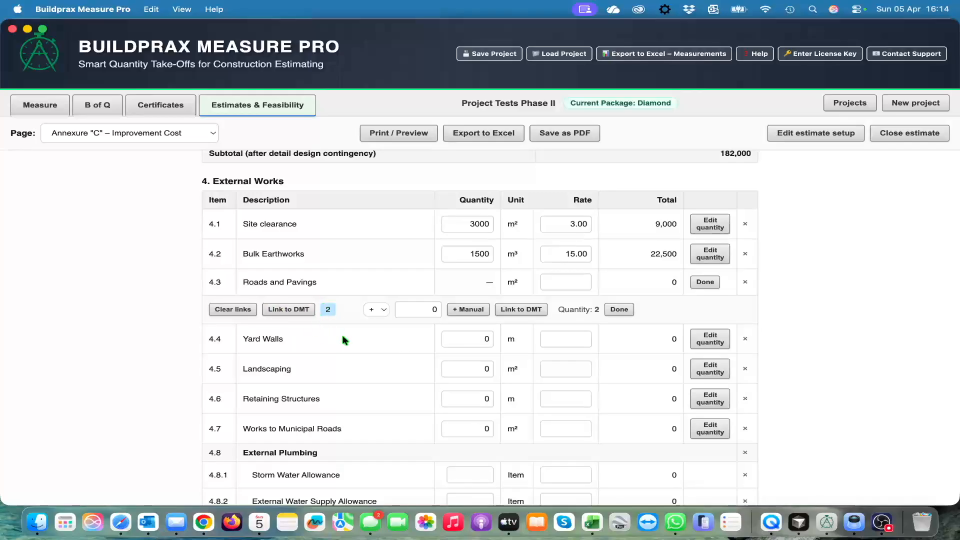
click(619, 309)
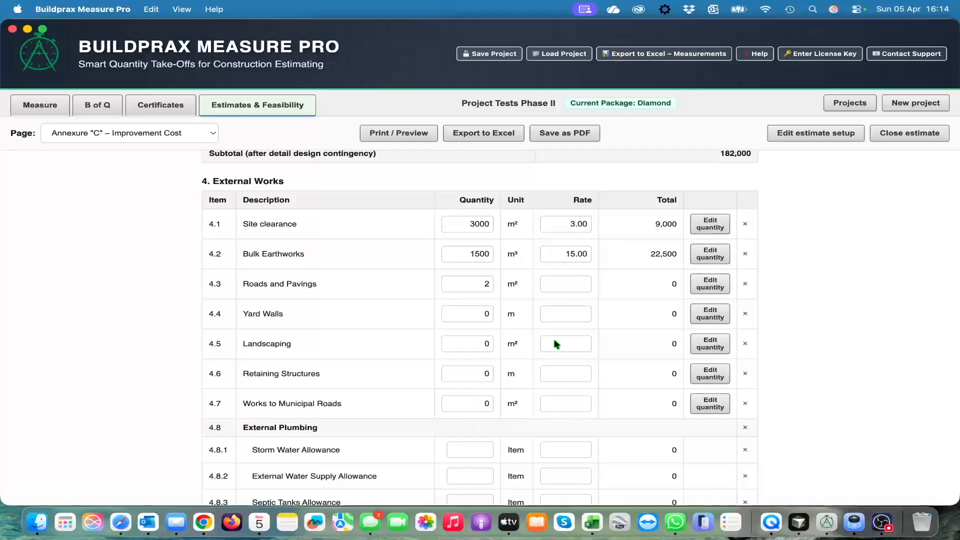
Review the remaining External Works items, including External Plumbing, External Electrical and General Items.
scroll(569, 367, down, 1)
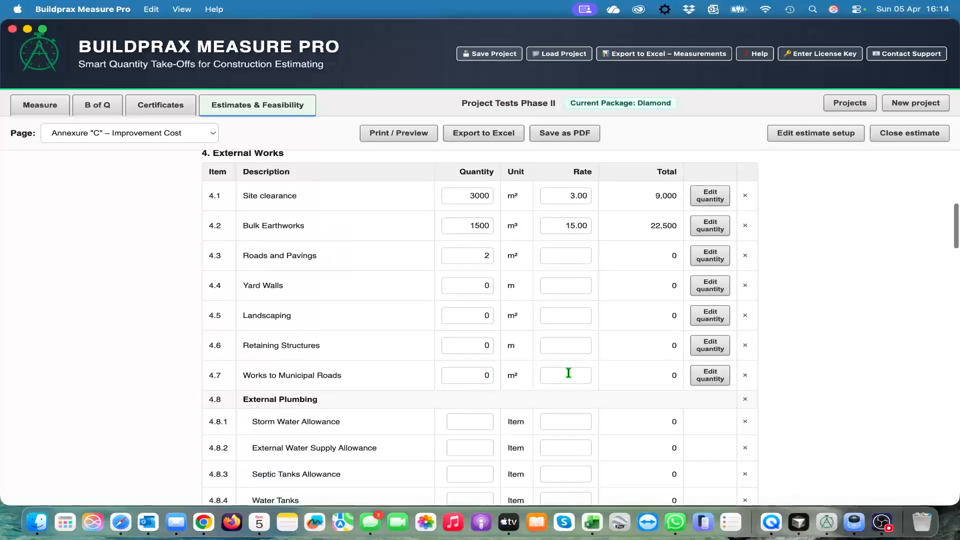
scroll(640, 336, up, 2)
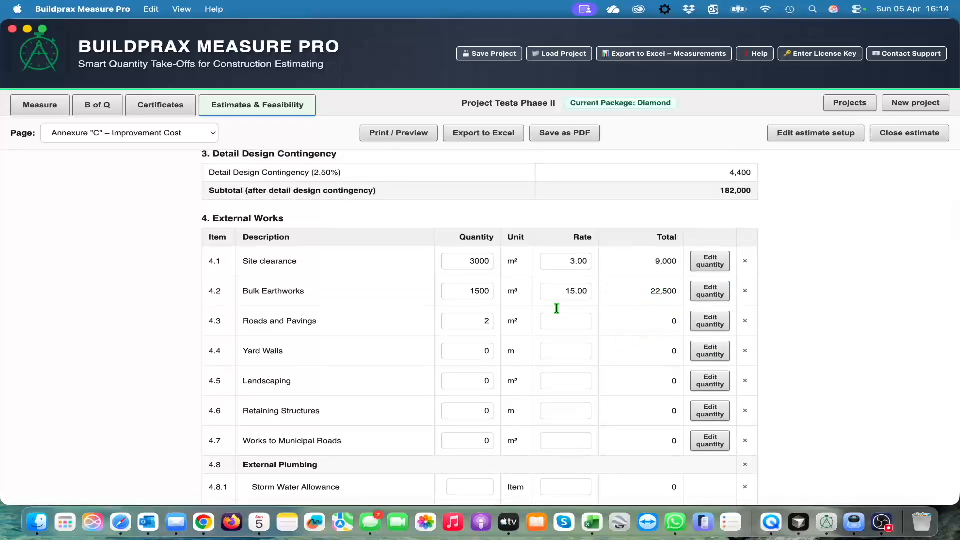
scroll(524, 423, down, 5)
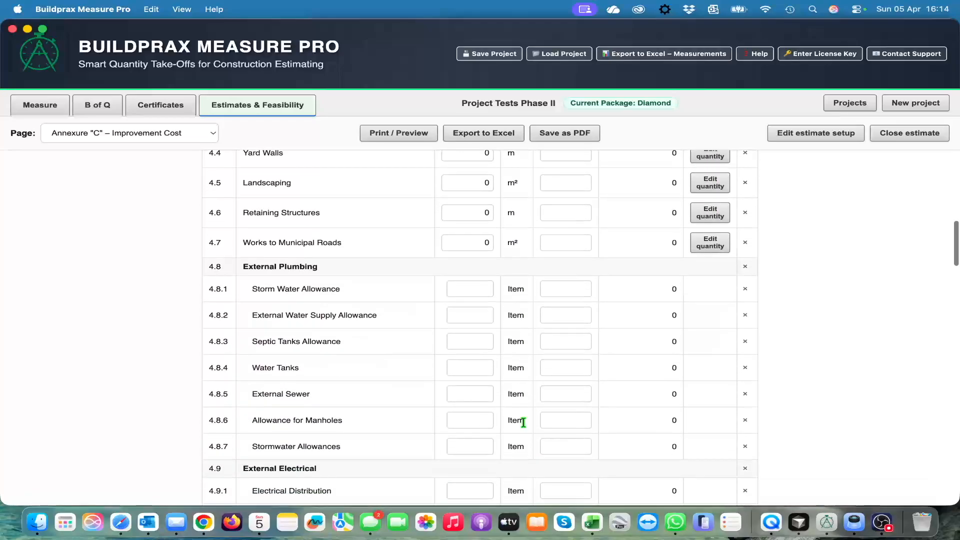
scroll(495, 410, down, 1)
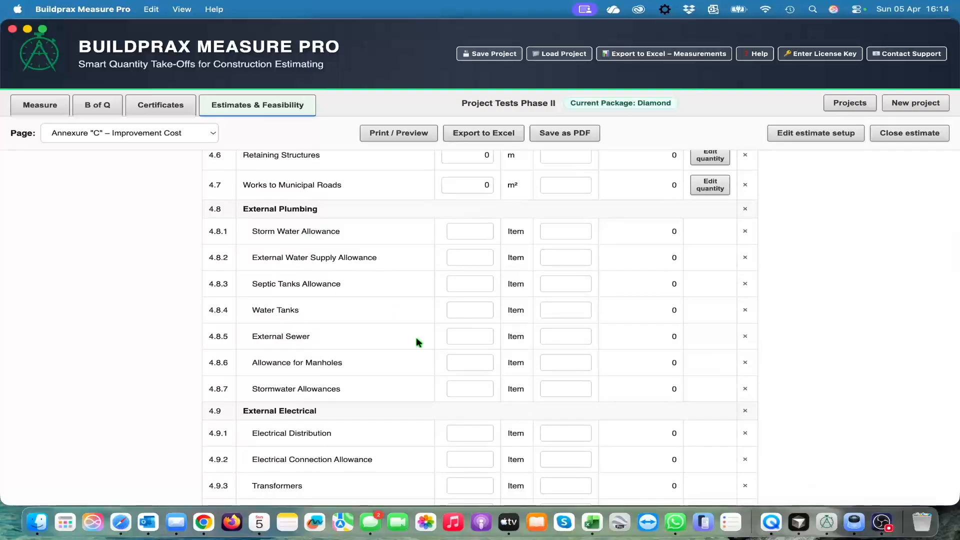
scroll(418, 341, down, 1)
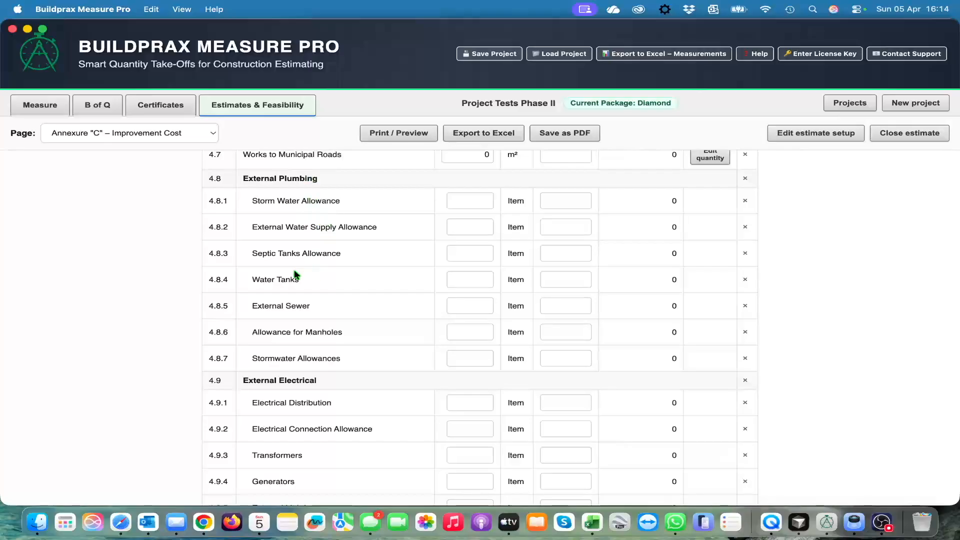
scroll(361, 380, down, 5)
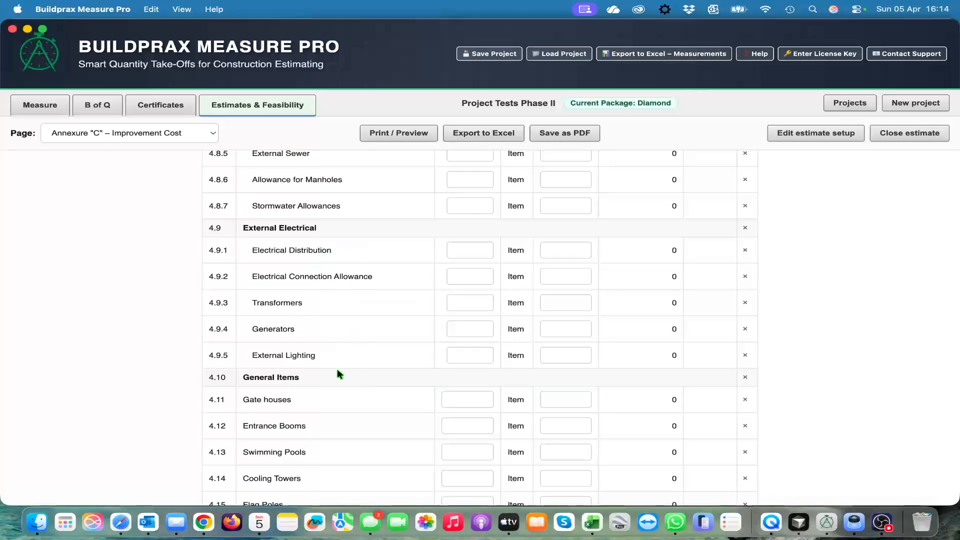
scroll(336, 370, down, 4)
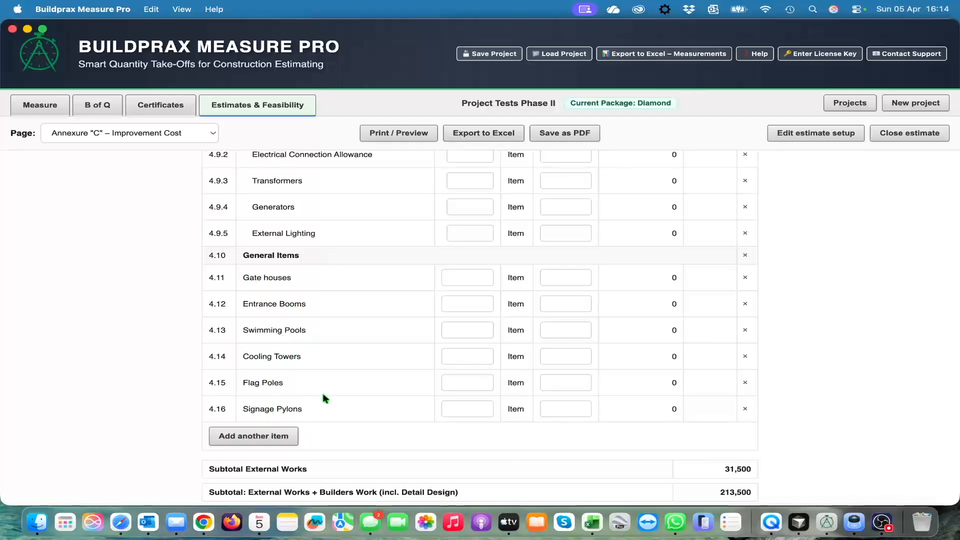
Add a blank item at the end of External Works and check its quantity options without entering anything.
scroll(325, 399, down, 2)
click(255, 367)
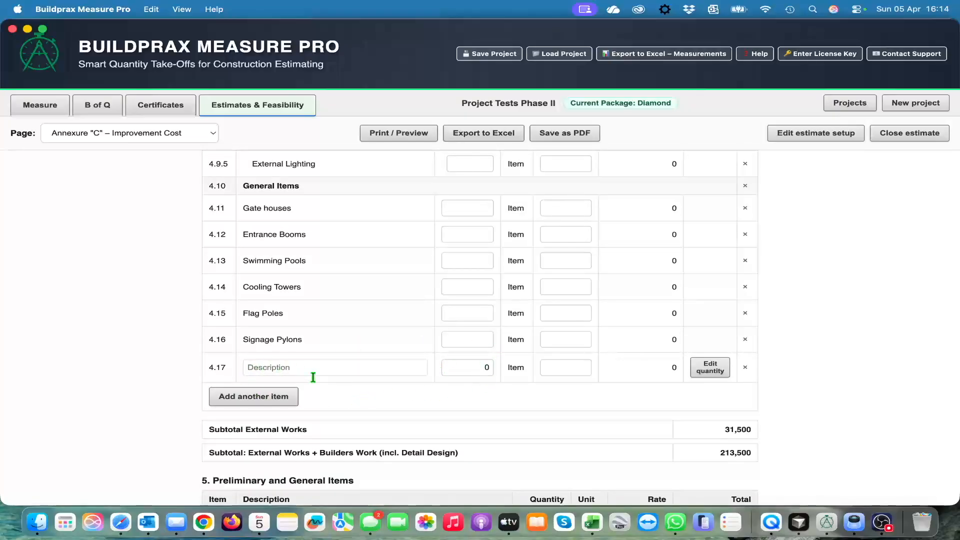
click(710, 369)
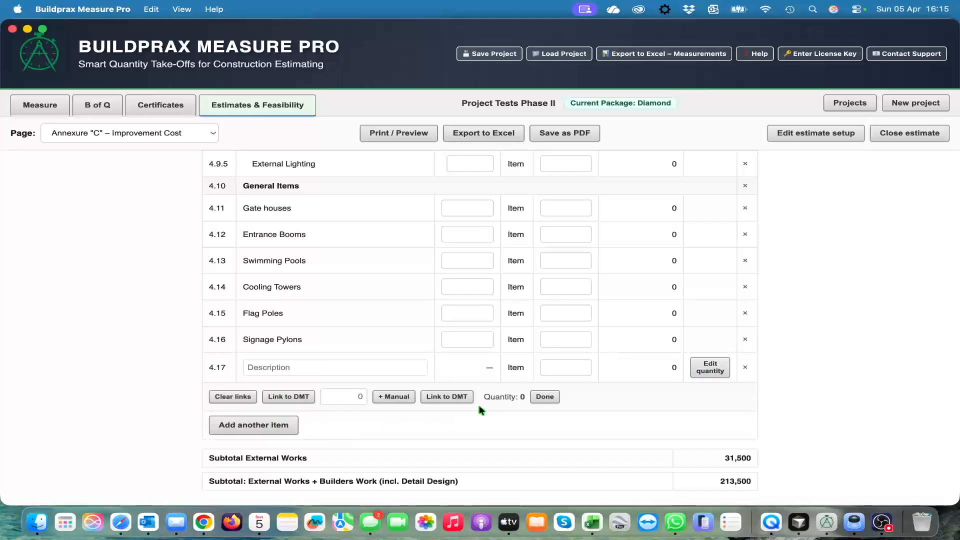
click(547, 397)
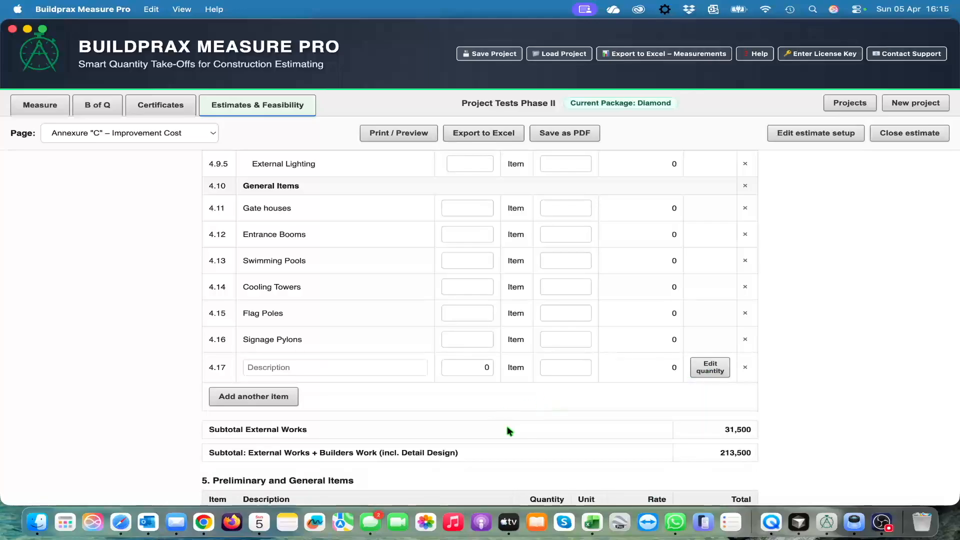
Review the External Works subtotals and the Preliminary and General Items allowance.
scroll(507, 426, down, 3)
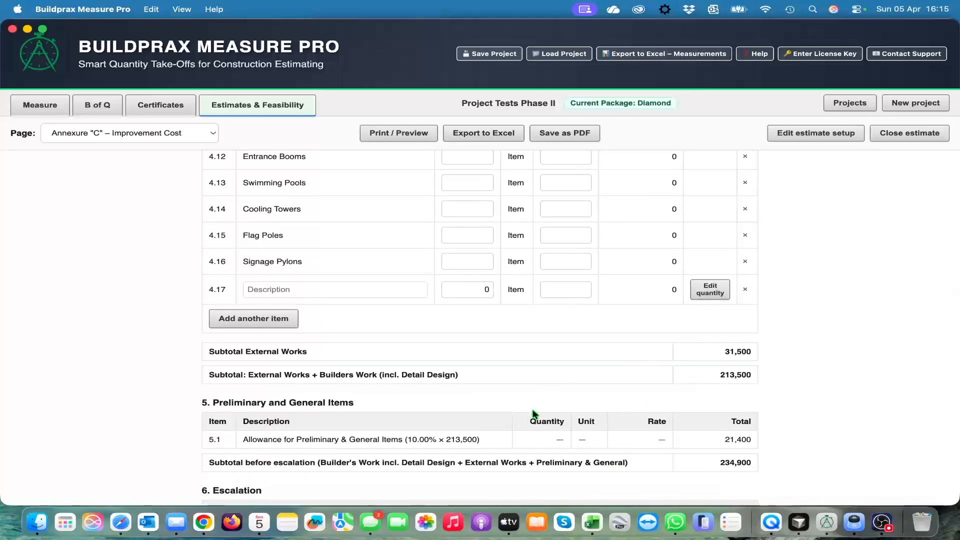
scroll(534, 413, down, 2)
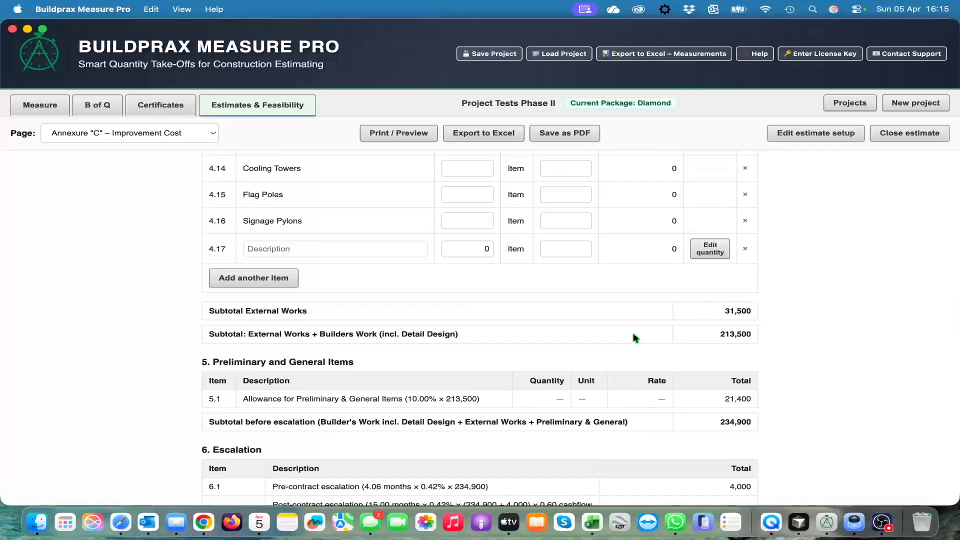
scroll(633, 335, down, 3)
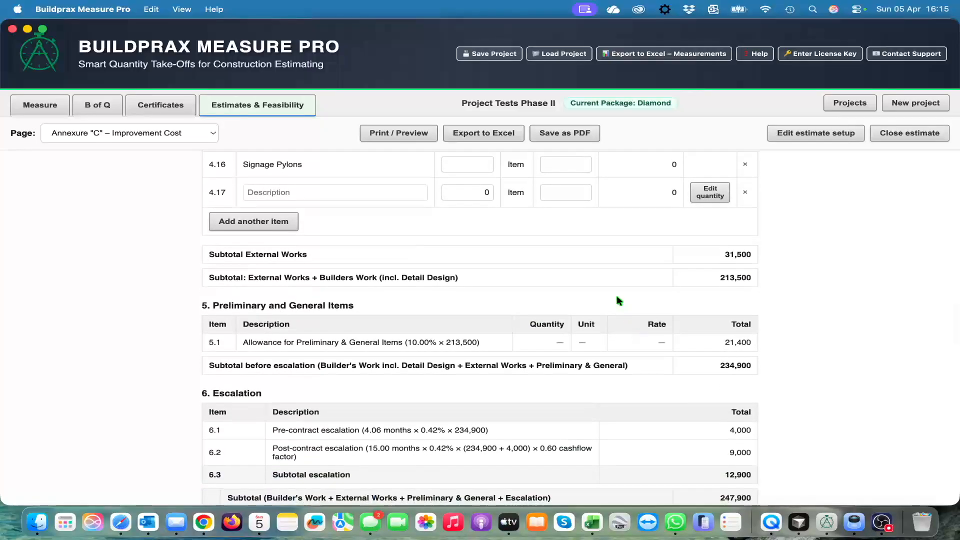
scroll(619, 300, down, 1)
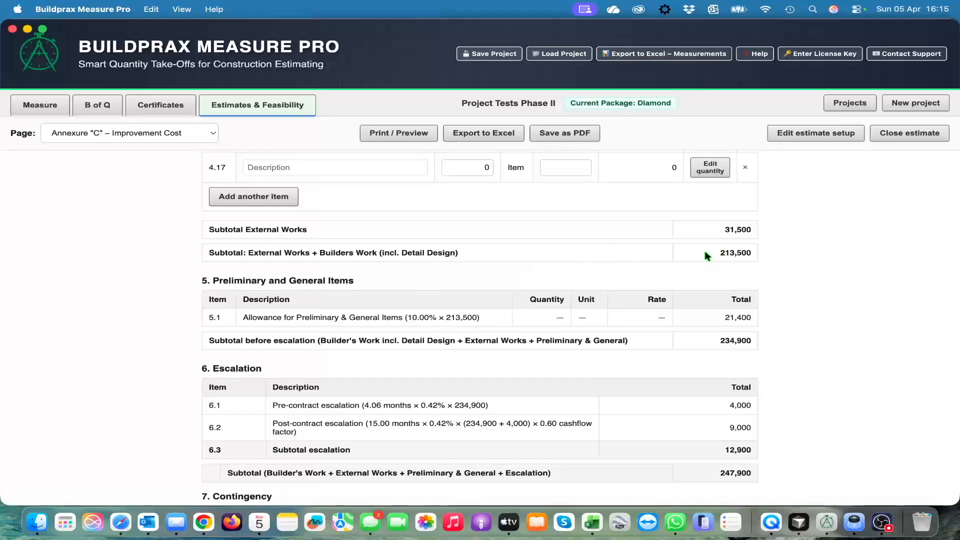
scroll(685, 279, down, 2)
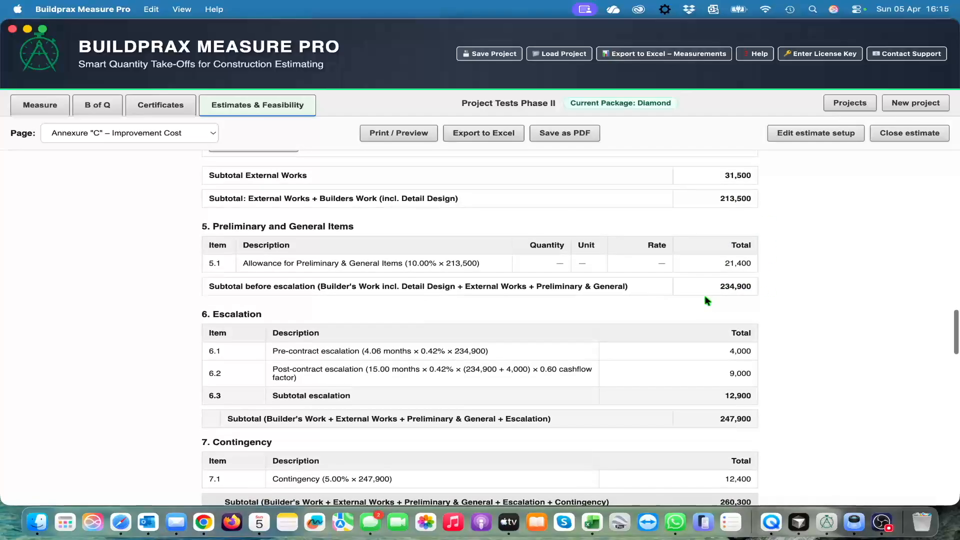
scroll(702, 276, up, 1)
scroll(702, 276, down, 1)
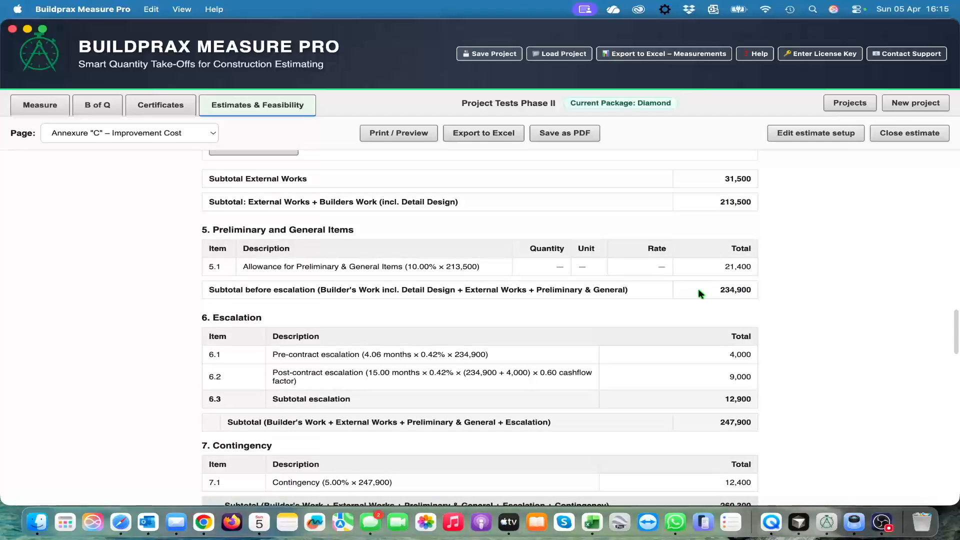
Examine the pre-contract and post-contract escalation calculations and the Contingency allowance with their subtotals.
scroll(698, 289, down, 3)
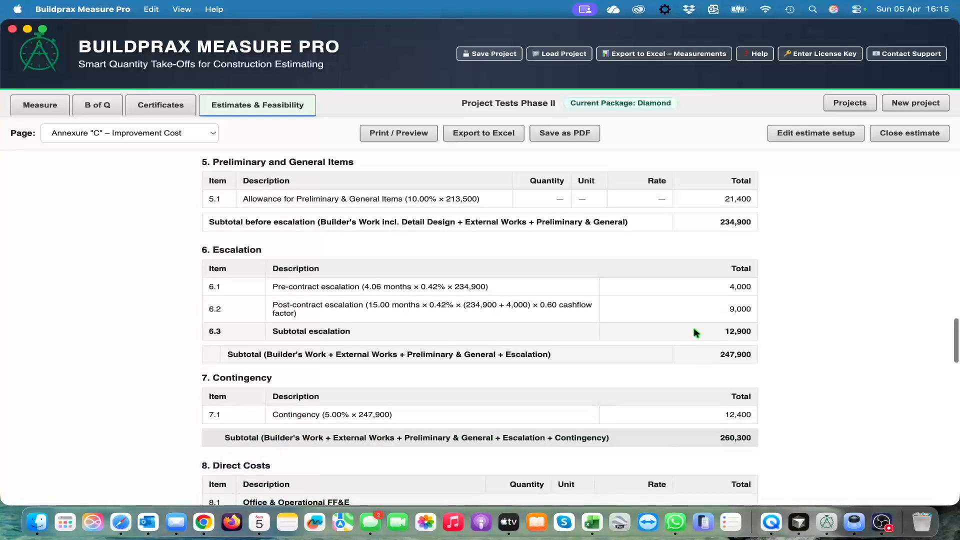
scroll(694, 328, down, 2)
scroll(693, 307, up, 1)
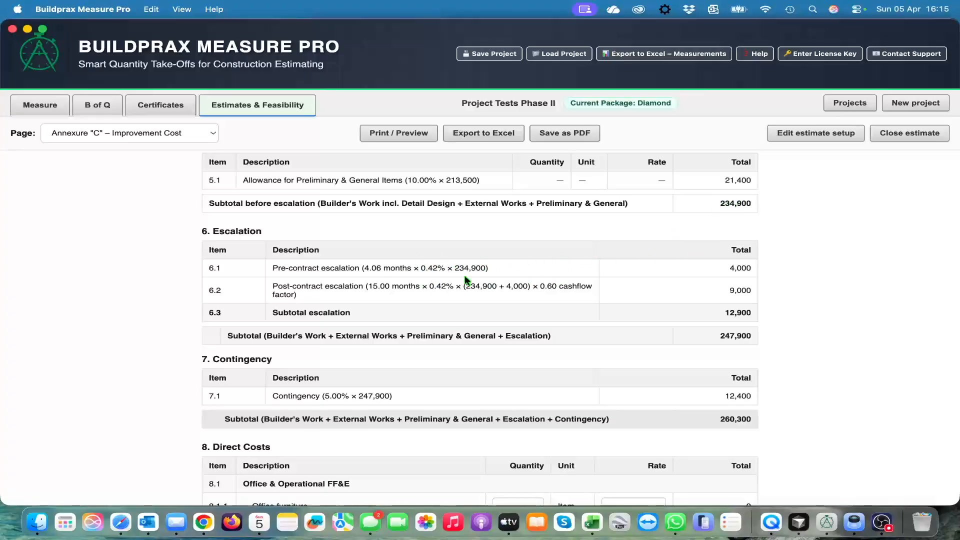
scroll(668, 220, up, 2)
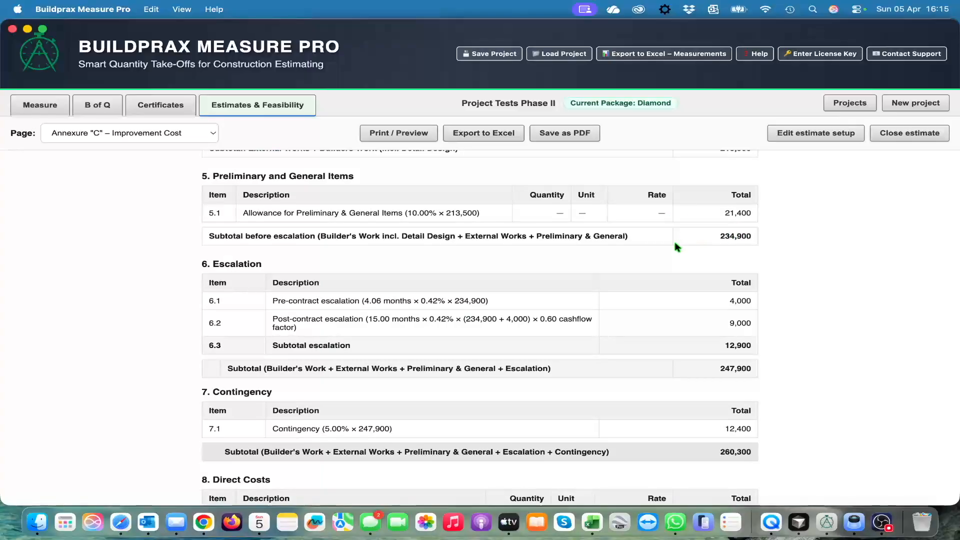
scroll(678, 250, down, 2)
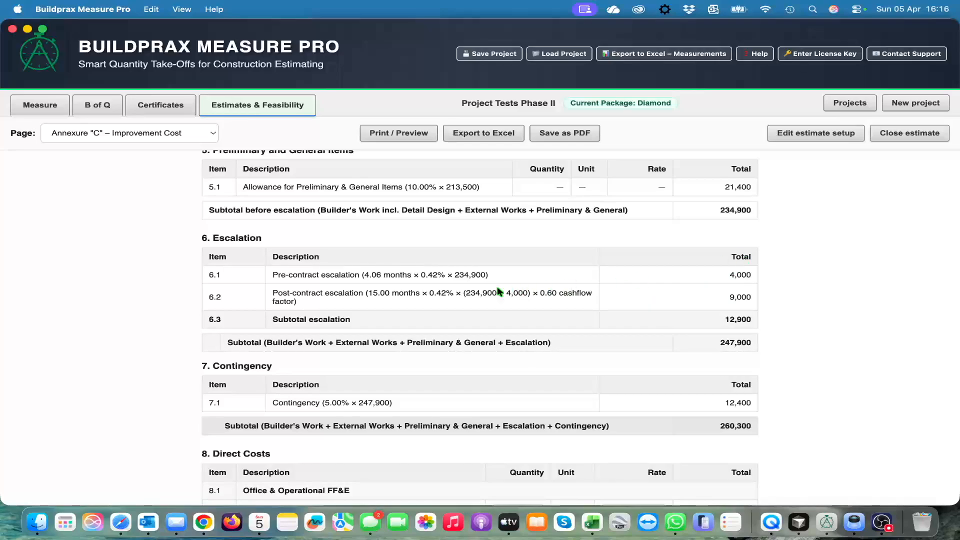
scroll(650, 313, down, 2)
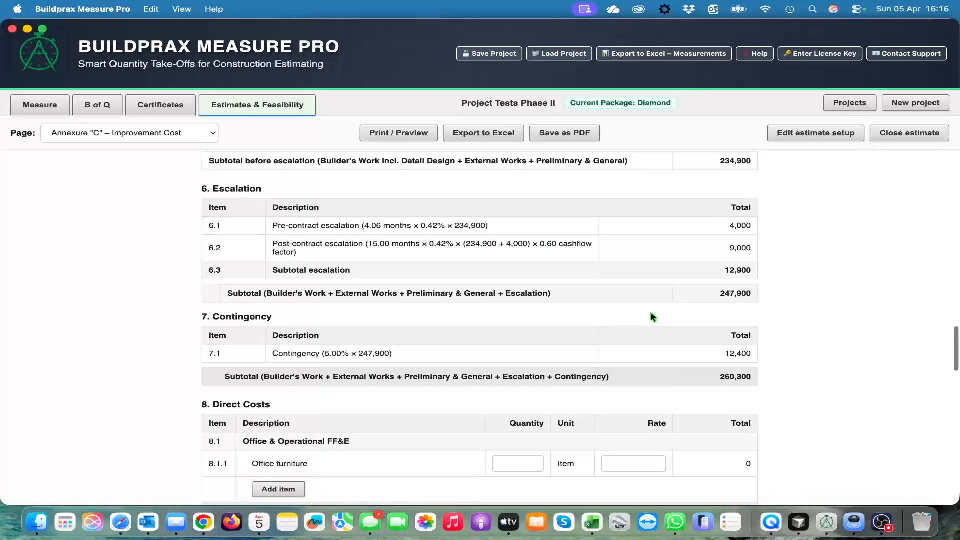
scroll(651, 314, down, 2)
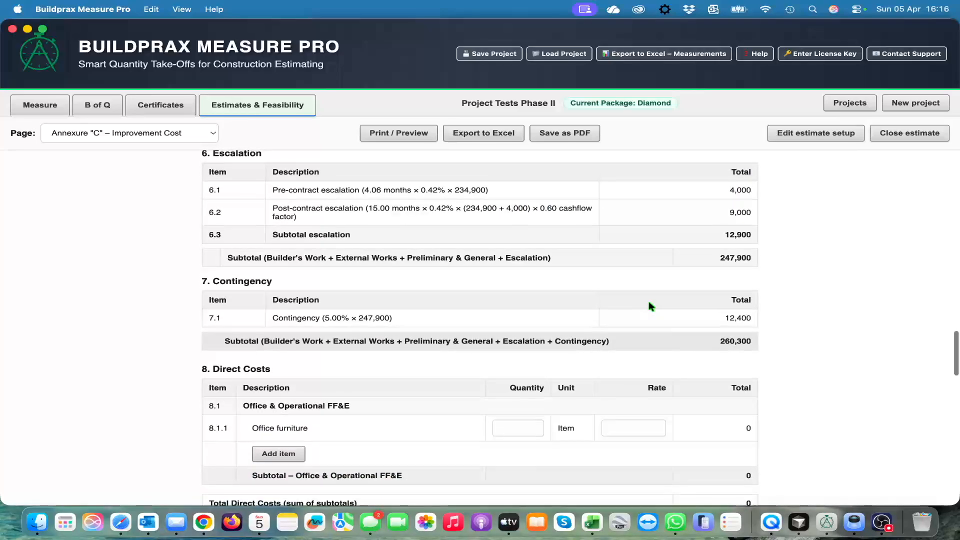
scroll(649, 301, down, 1)
scroll(649, 301, down, 3)
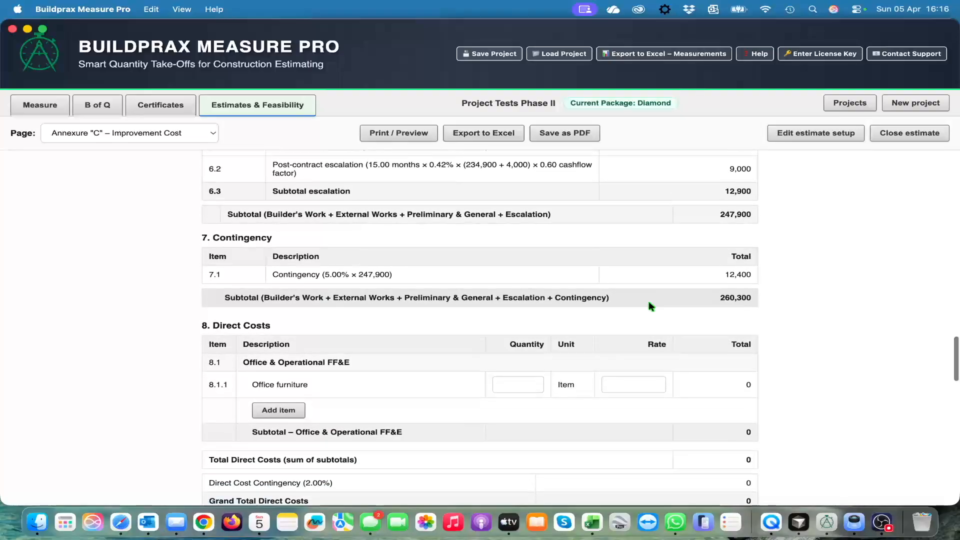
scroll(644, 279, down, 1)
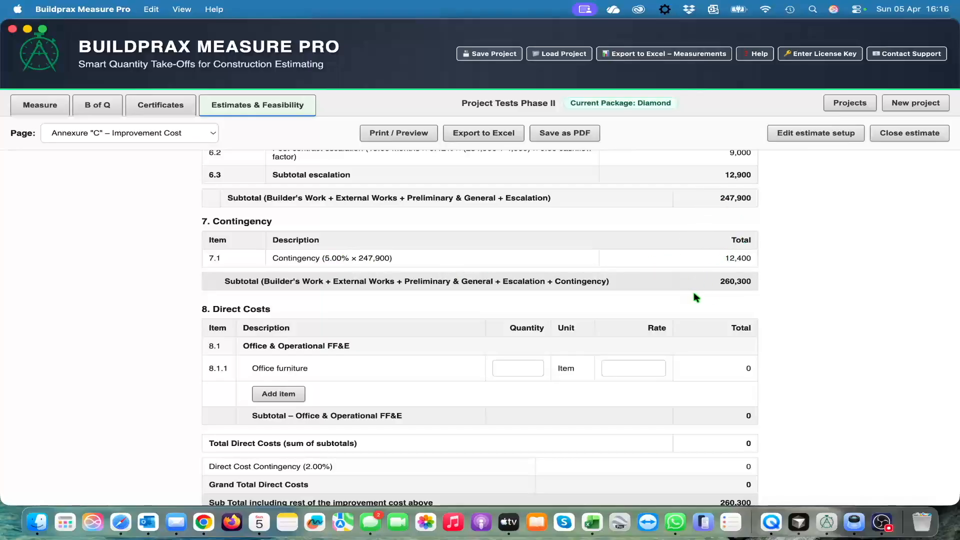
Under Direct Costs, set Office furniture to a quantity of 1 at a rate of 15,000.
scroll(660, 289, down, 6)
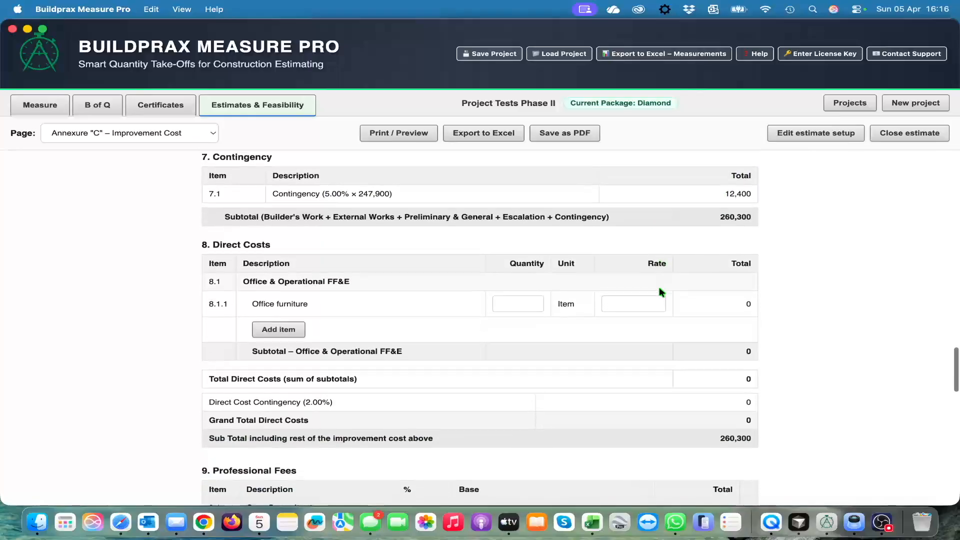
scroll(672, 349, down, 1)
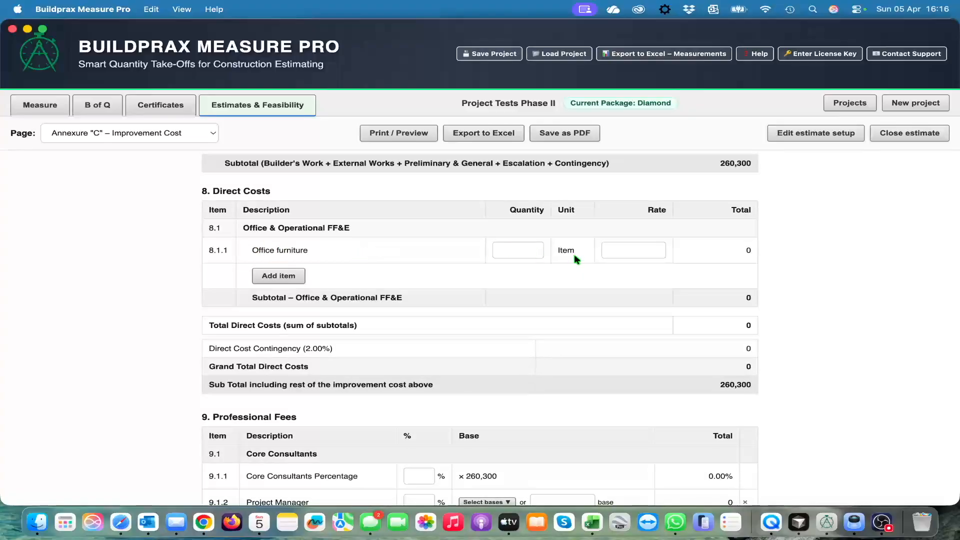
click(529, 249)
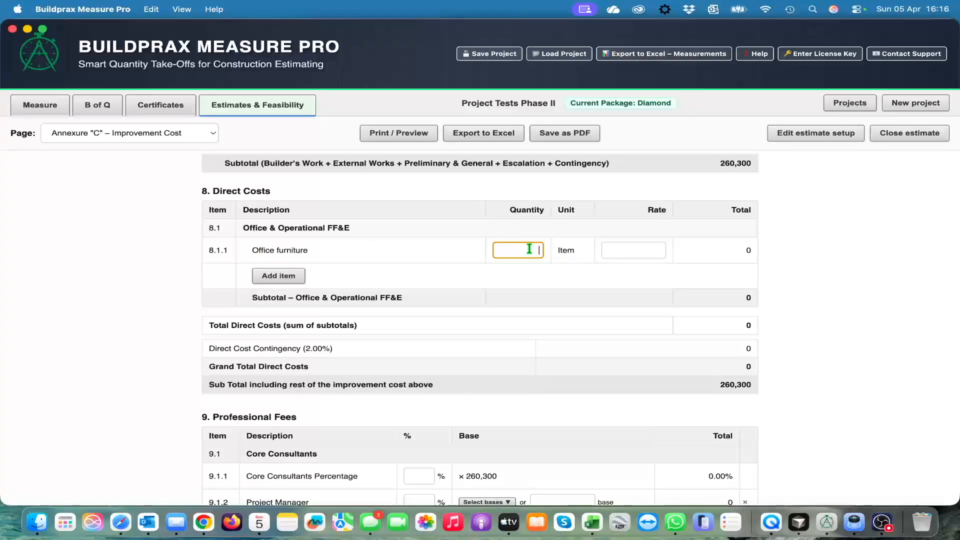
text(1)
key(Tab)
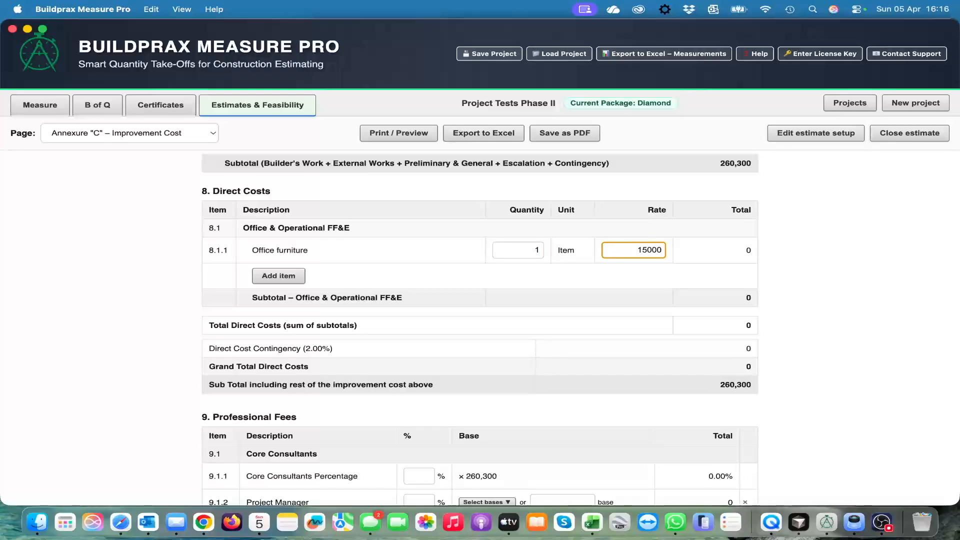
key(Tab)
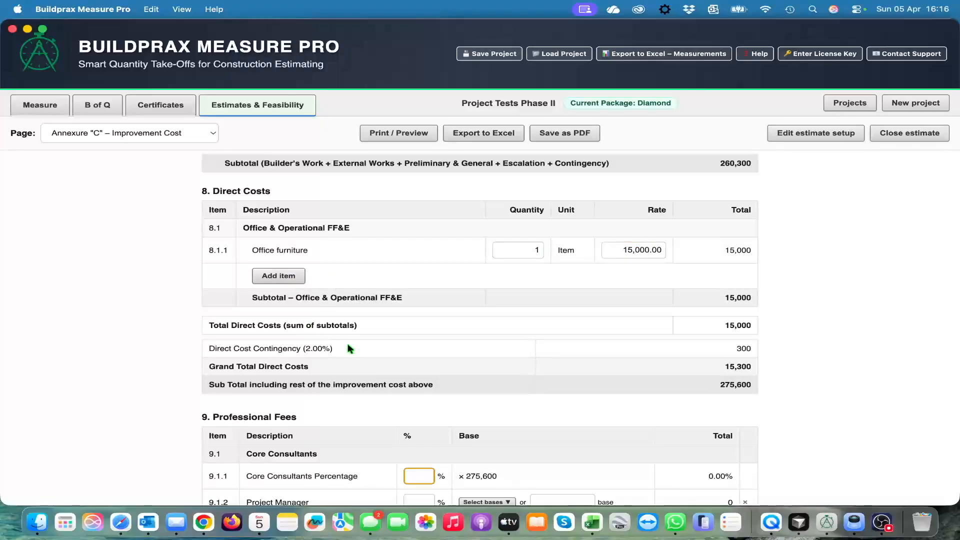
Under Professional Fees, set the Core Consultants Percentage to 13%.
scroll(450, 330, down, 2)
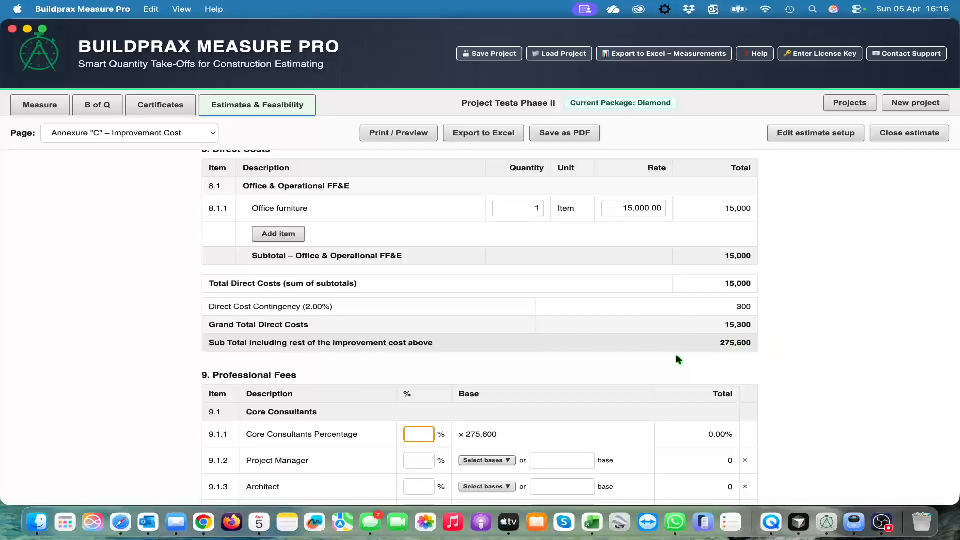
scroll(678, 358, down, 5)
scroll(678, 358, down, 2)
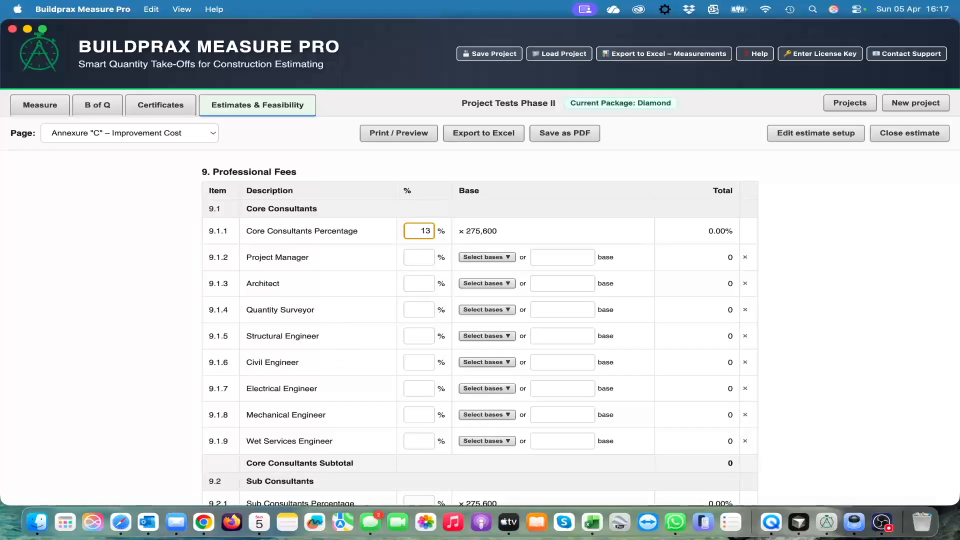
key(Return)
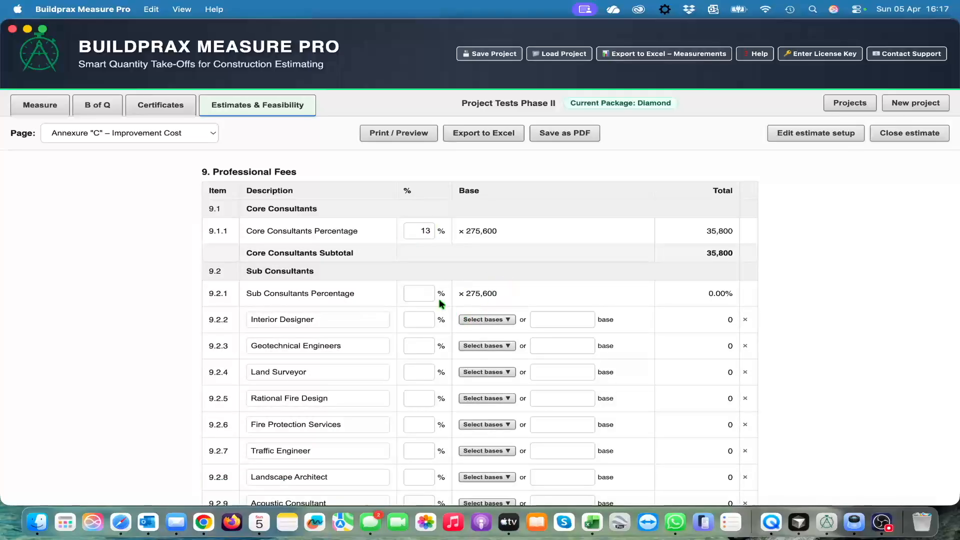
Set the Core Consultants Percentage to 0% and the Project Manager fee to 2%.
click(425, 231)
text(0)
click(427, 257)
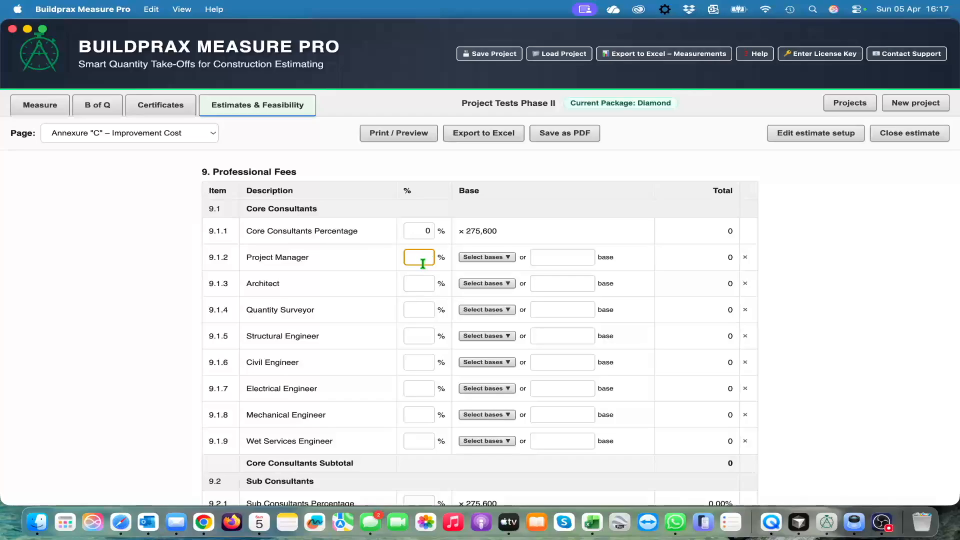
text(2)
Calculate the Project Manager fee on all available bases except Contingency, including Builder's Work, Design Contingency, Escalation and both Direct Contract bases.
click(500, 260)
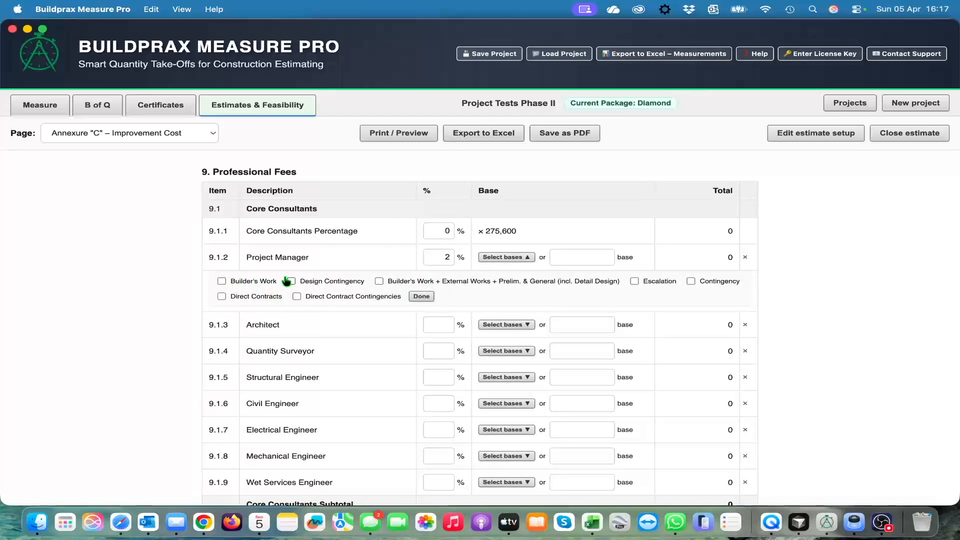
scroll(224, 283, down, 1)
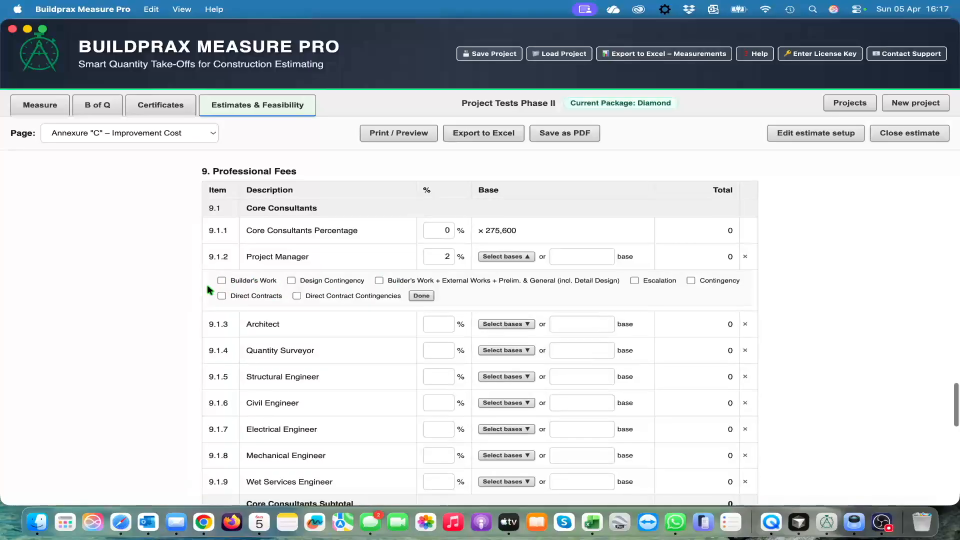
click(221, 280)
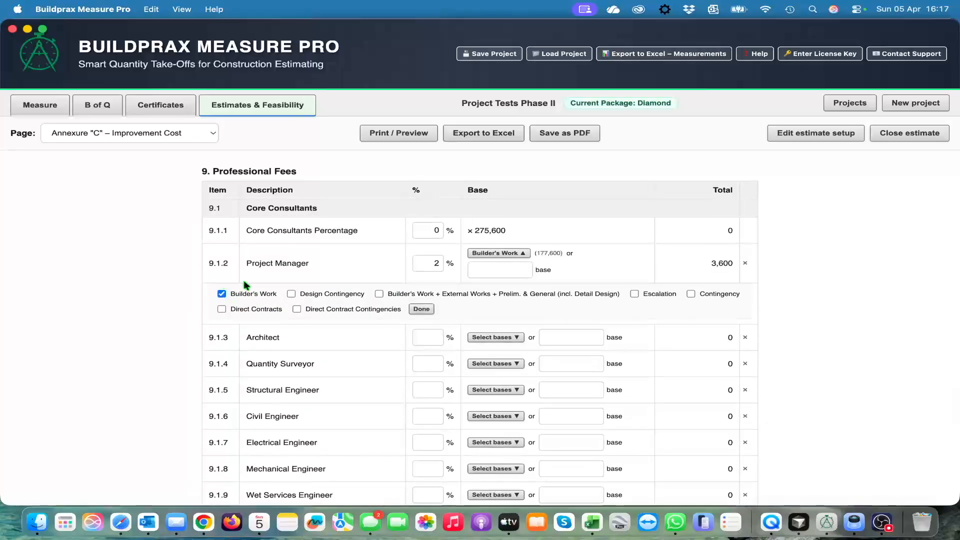
click(292, 294)
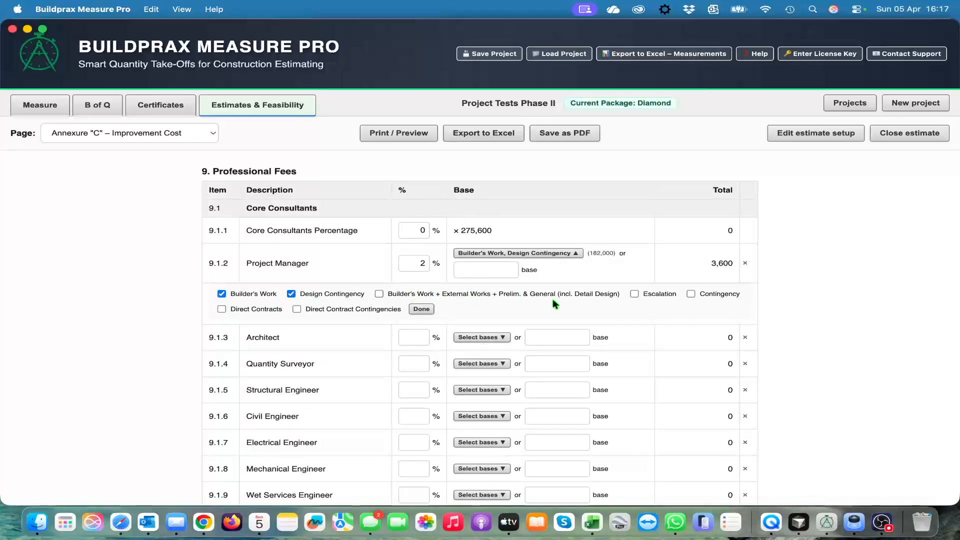
click(634, 294)
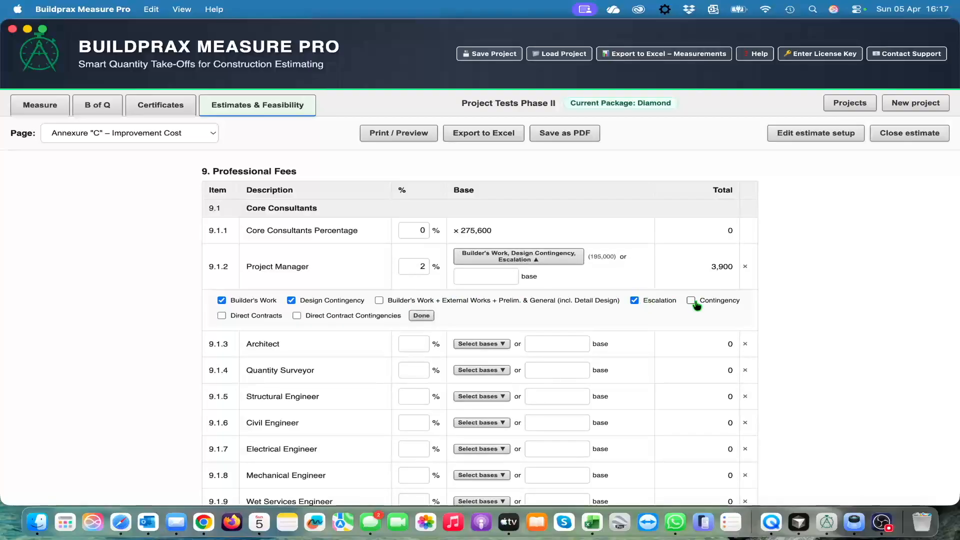
click(379, 300)
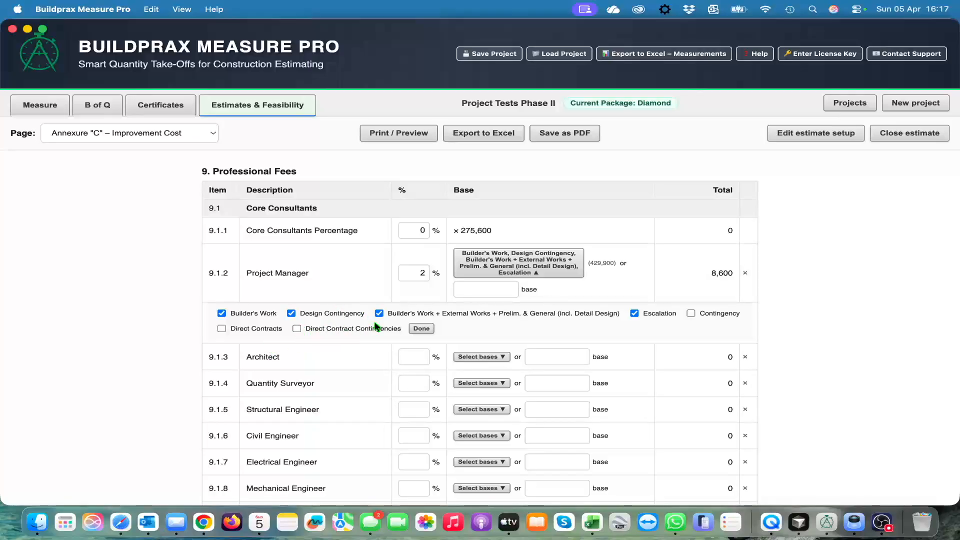
click(221, 328)
click(297, 329)
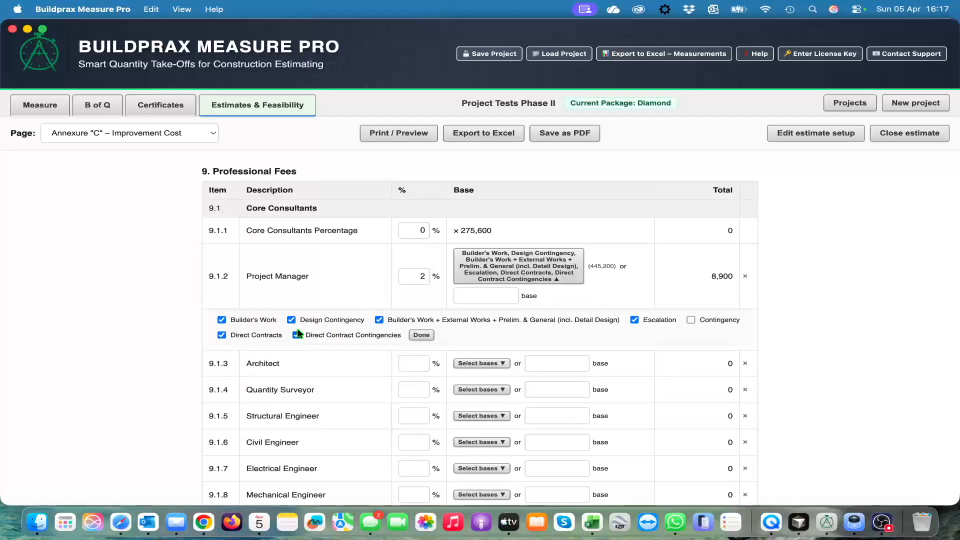
click(422, 334)
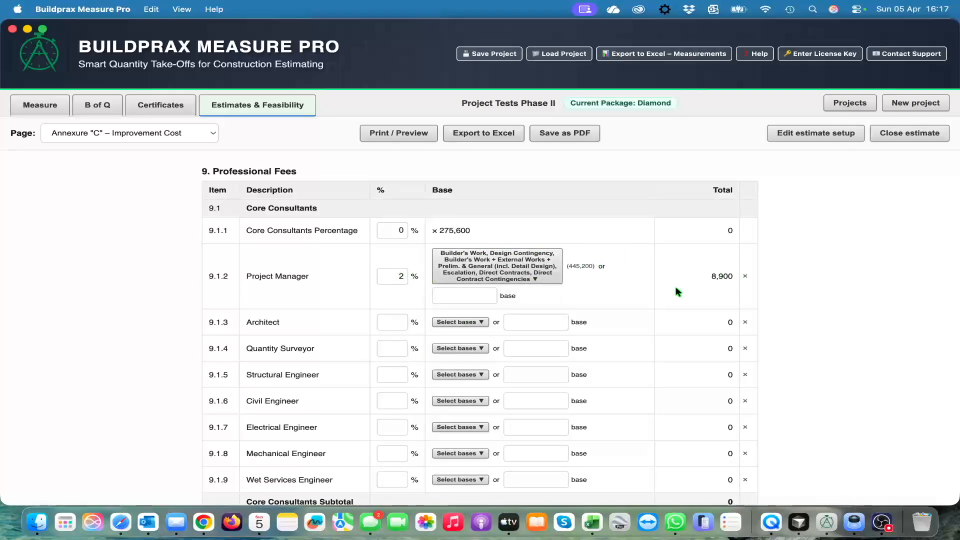
Select Bill 1 – Earthworks, Bill 2 – Concrete, Site clearance, Roads and Pavings, and Water Tanks as the Structural Engineer's fee bases.
scroll(606, 343, down, 2)
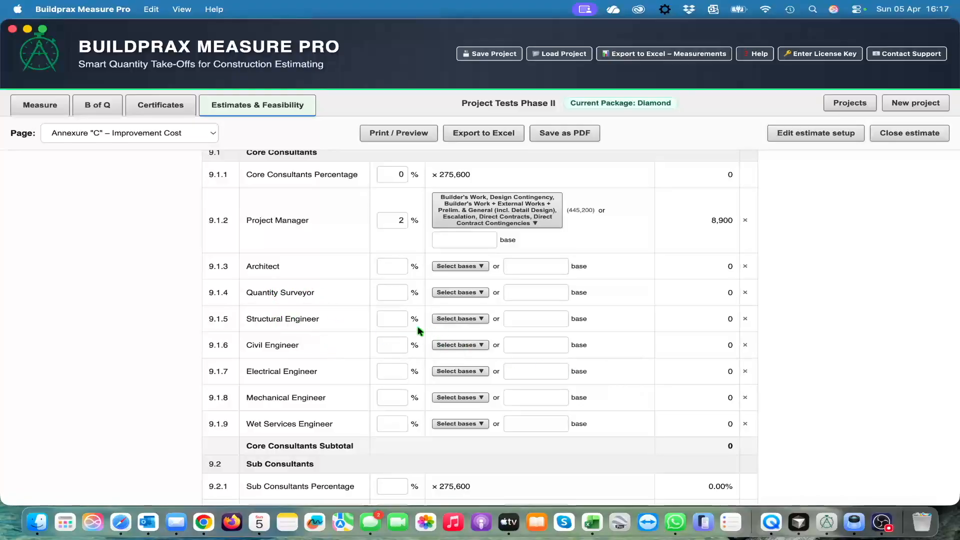
click(472, 320)
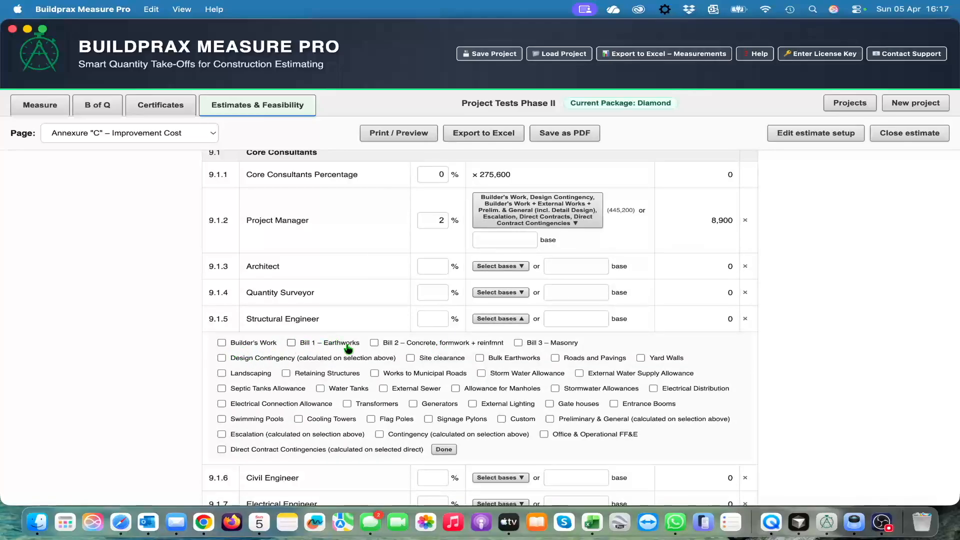
scroll(601, 395, down, 3)
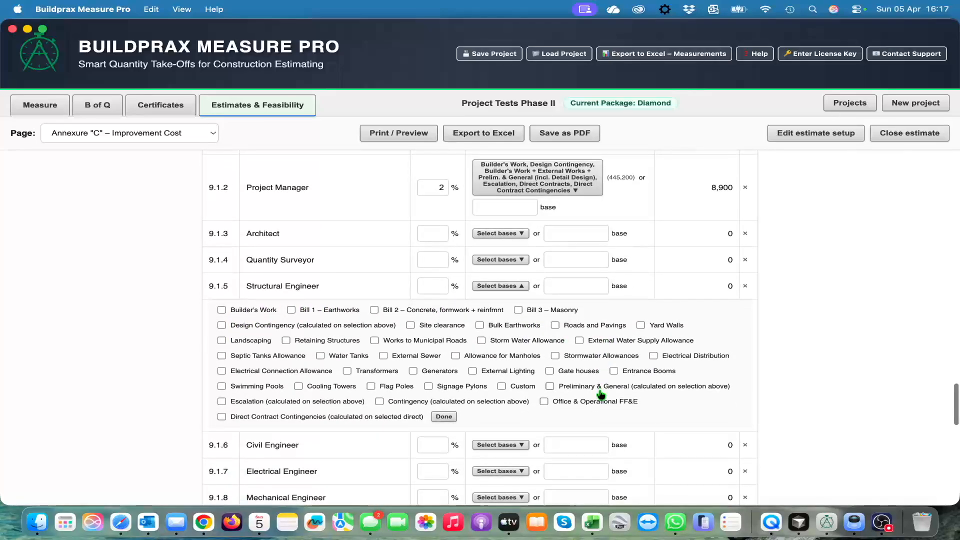
scroll(601, 395, down, 2)
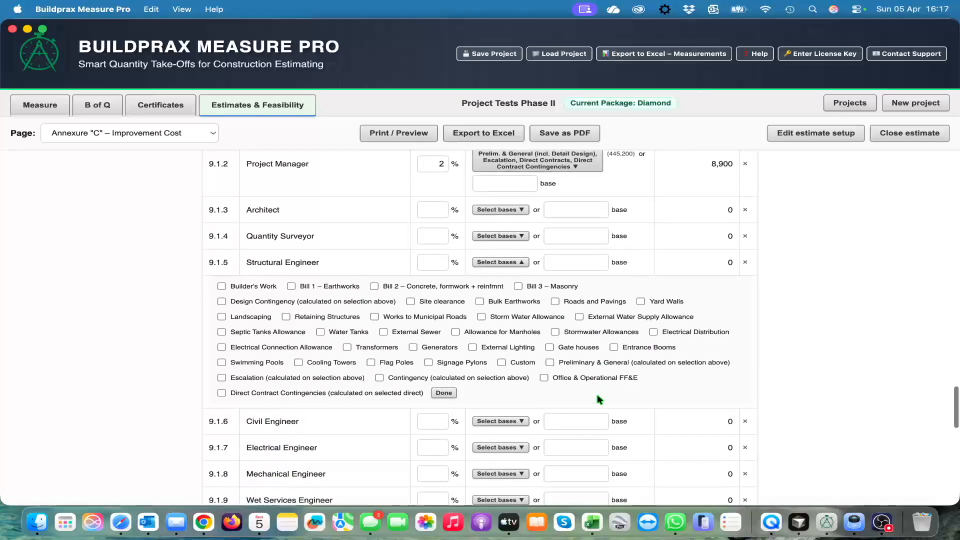
click(291, 287)
click(375, 301)
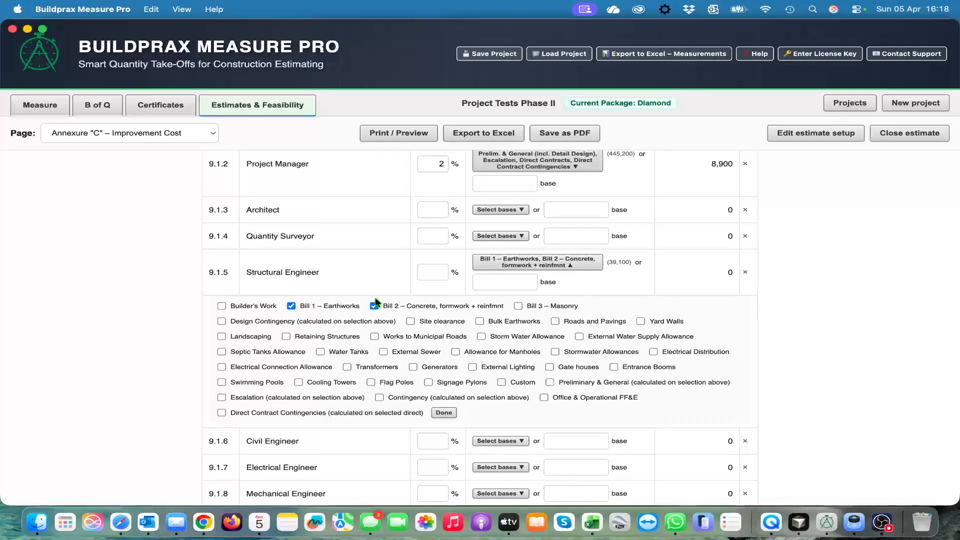
click(410, 321)
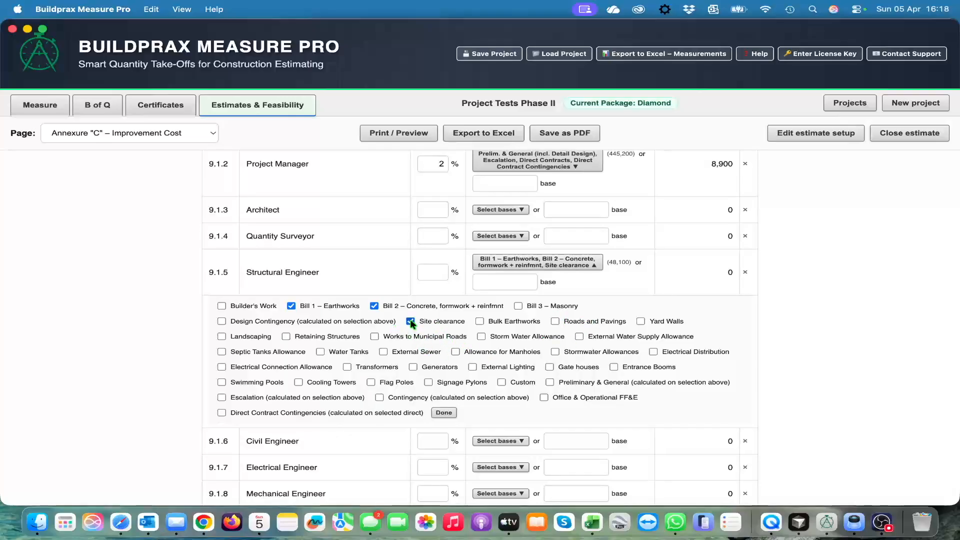
click(556, 322)
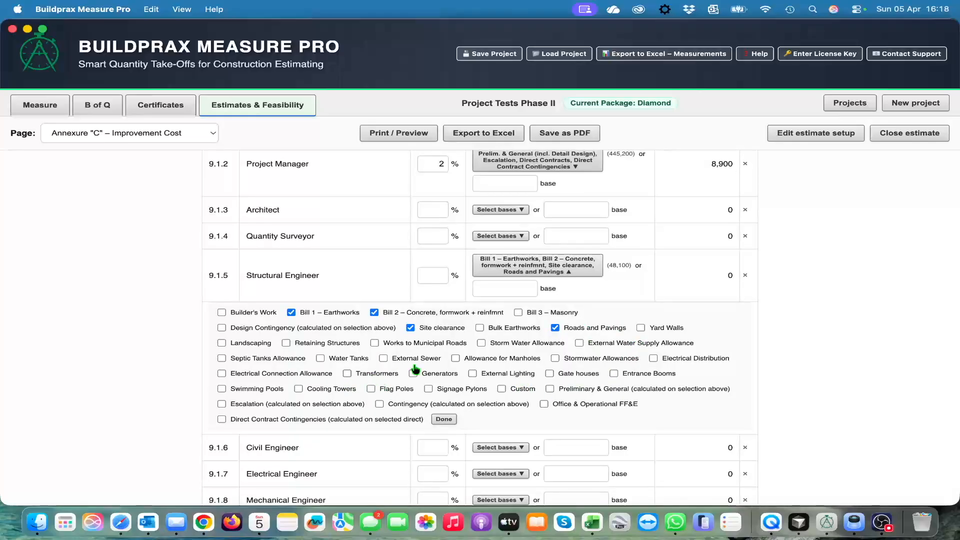
click(320, 358)
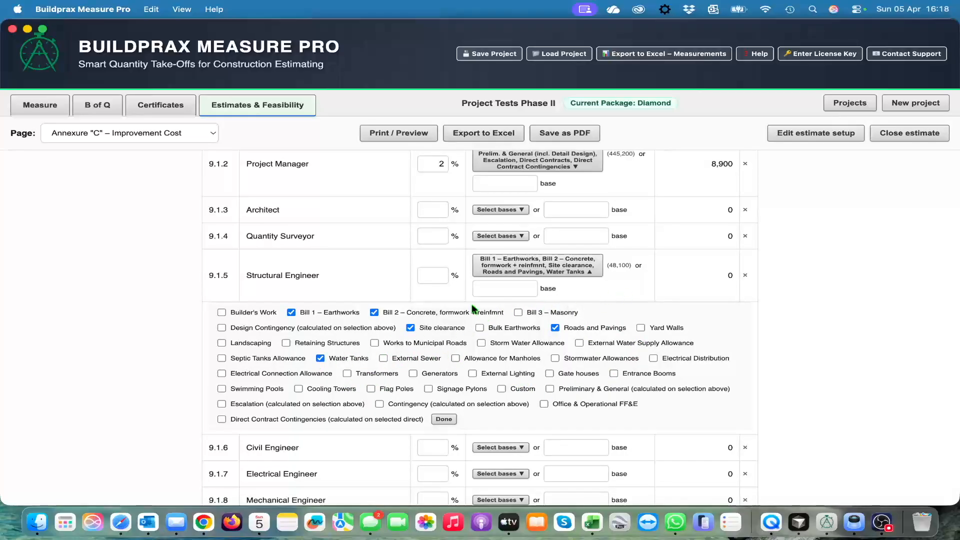
Set the Structural Engineer fee to 10% and close its base selection.
click(438, 276)
text(10)
click(397, 274)
scroll(356, 290, down, 4)
click(450, 320)
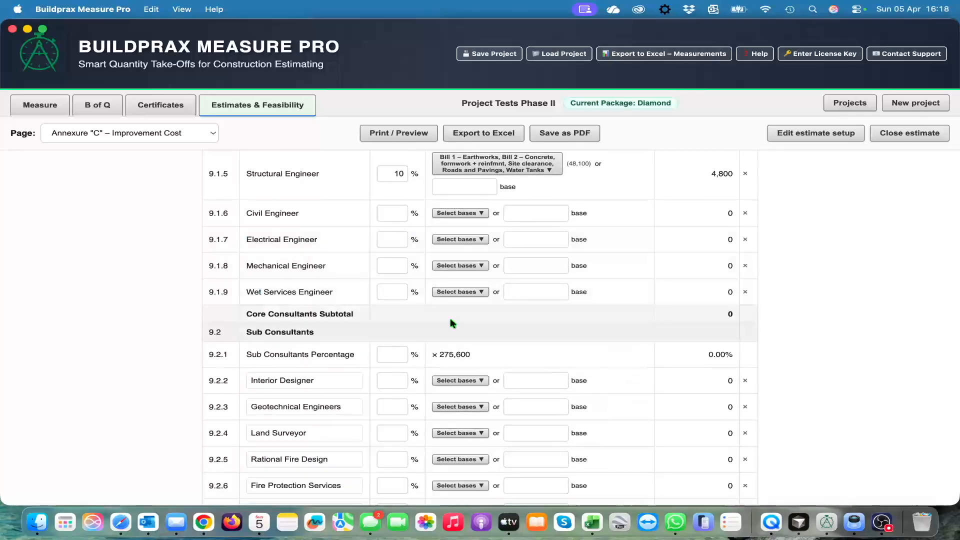
Review the bases and calculated fees of the Project Manager and Structural Engineer.
scroll(371, 250, up, 3)
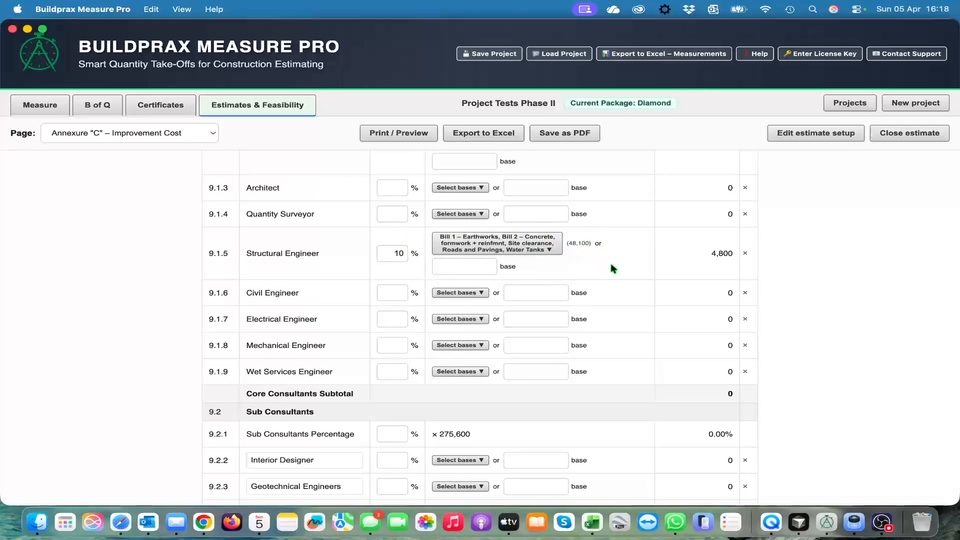
scroll(631, 335, up, 5)
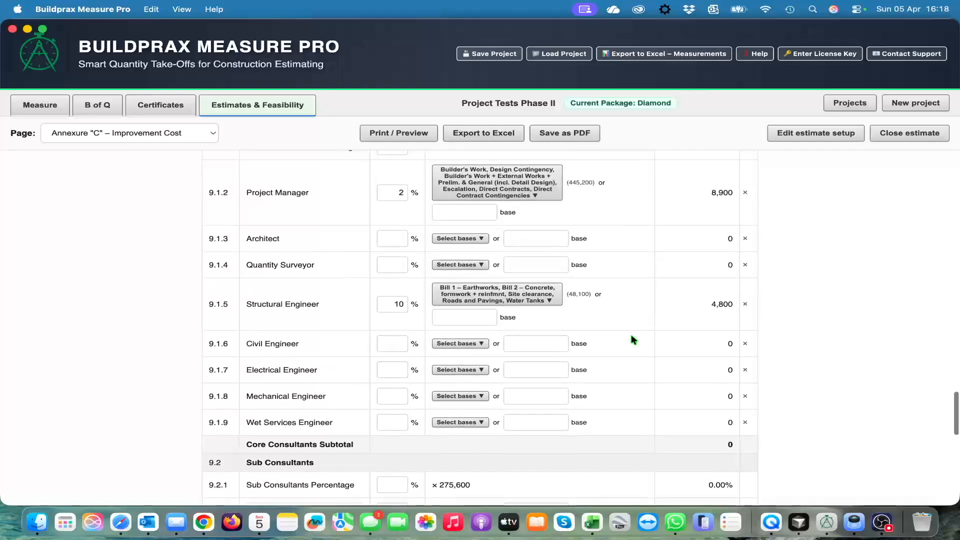
scroll(631, 336, up, 1)
scroll(631, 336, down, 1)
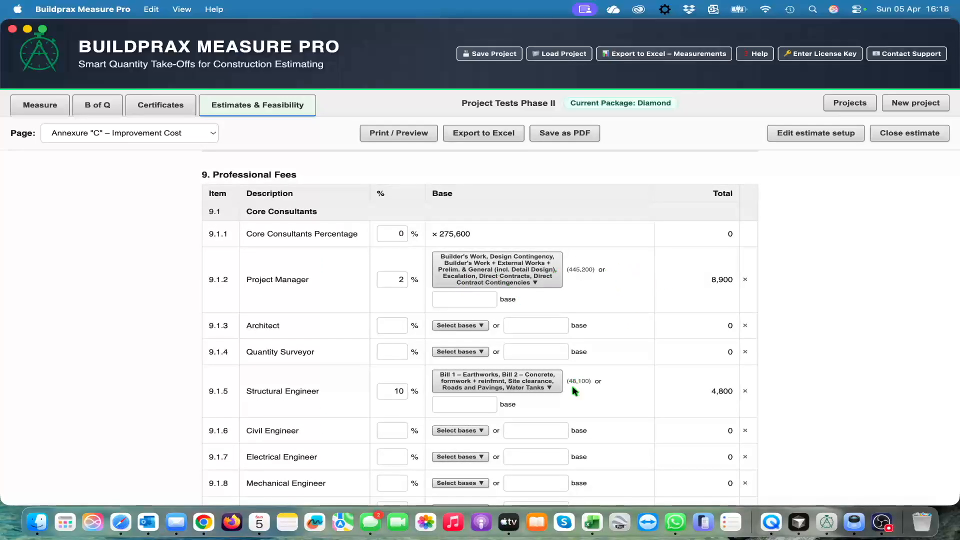
scroll(606, 394, down, 1)
scroll(606, 393, up, 1)
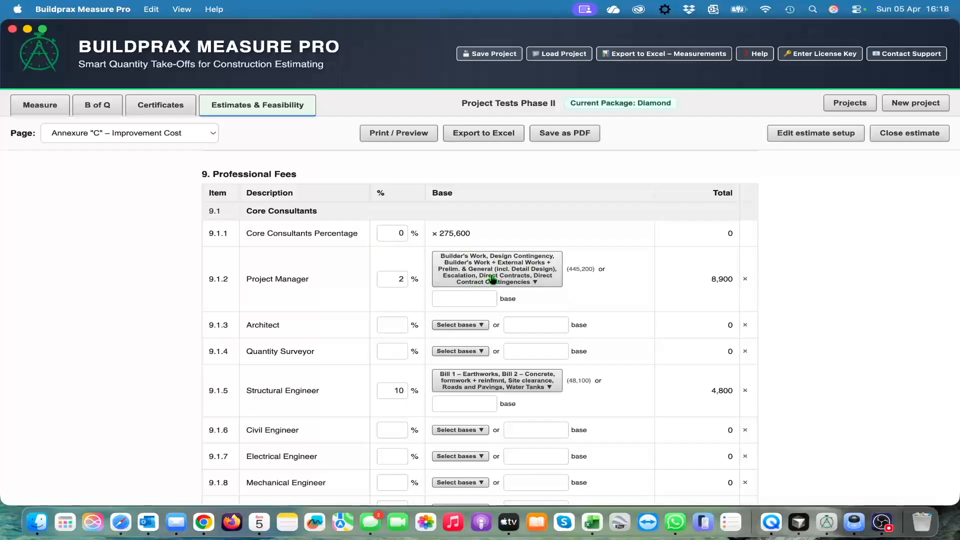
scroll(493, 279, up, 1)
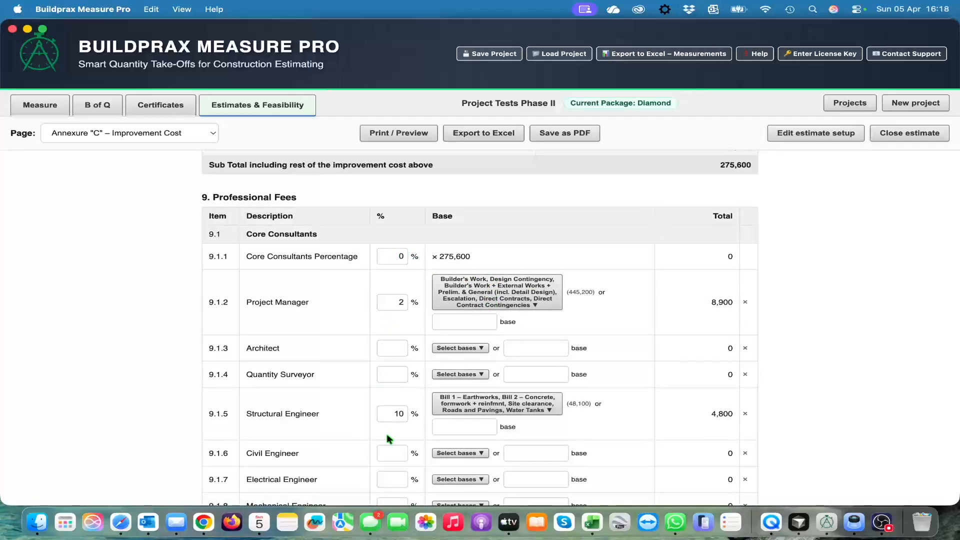
Review the Sub Consultants list and check the Land Surveyor's fee base options without selecting any.
scroll(386, 433, down, 5)
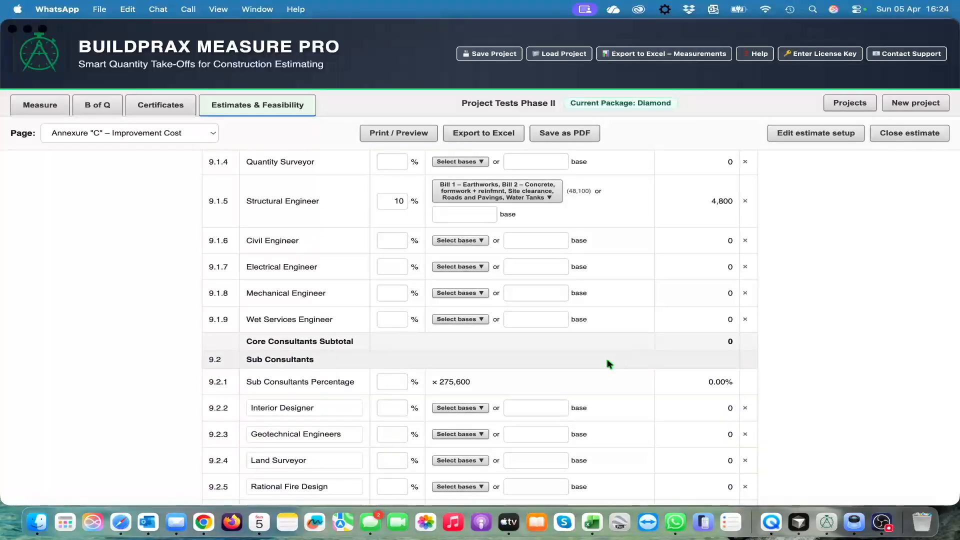
scroll(591, 365, down, 5)
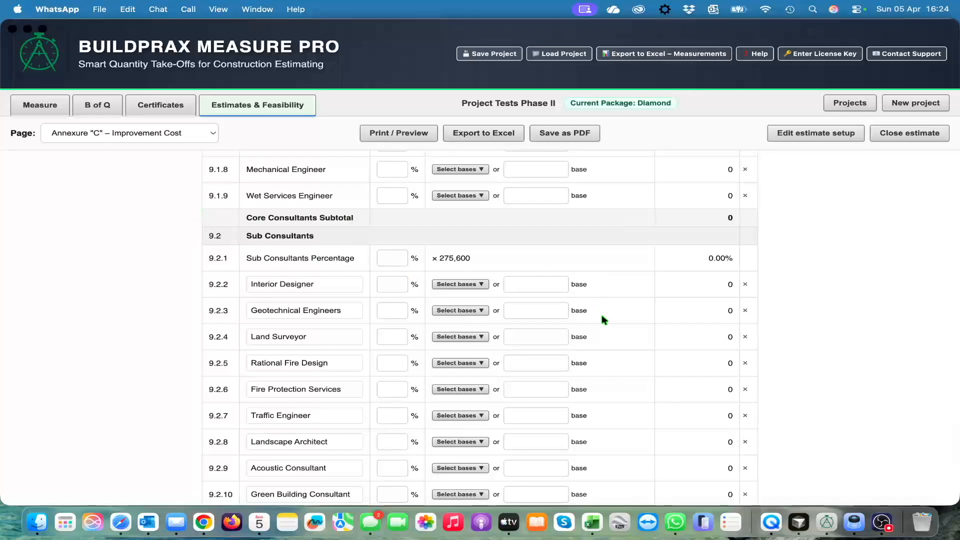
scroll(602, 318, down, 2)
scroll(602, 314, down, 1)
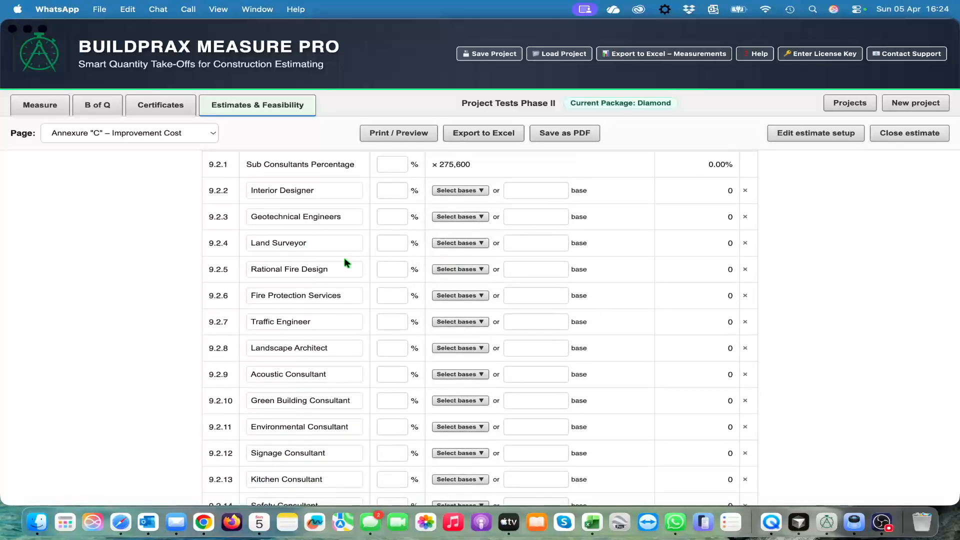
click(472, 245)
click(463, 244)
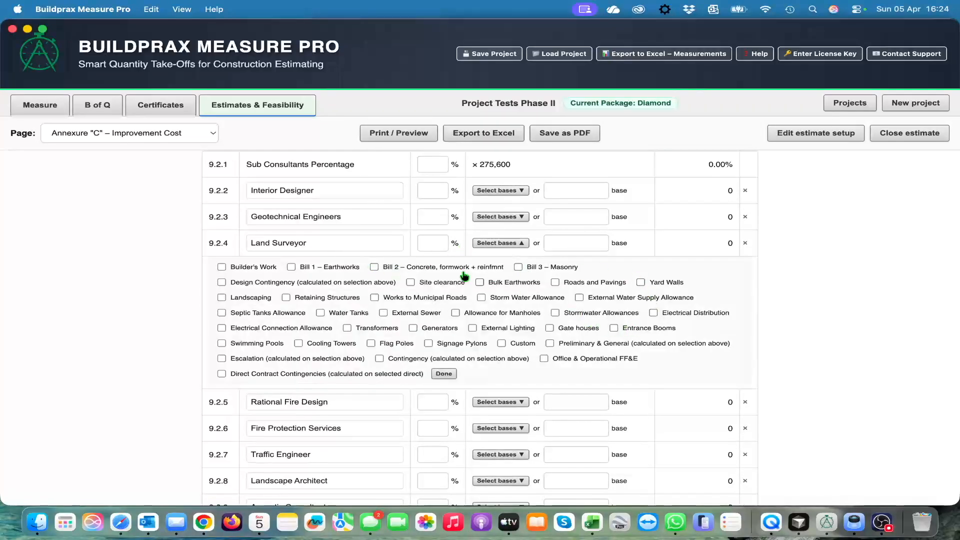
click(445, 375)
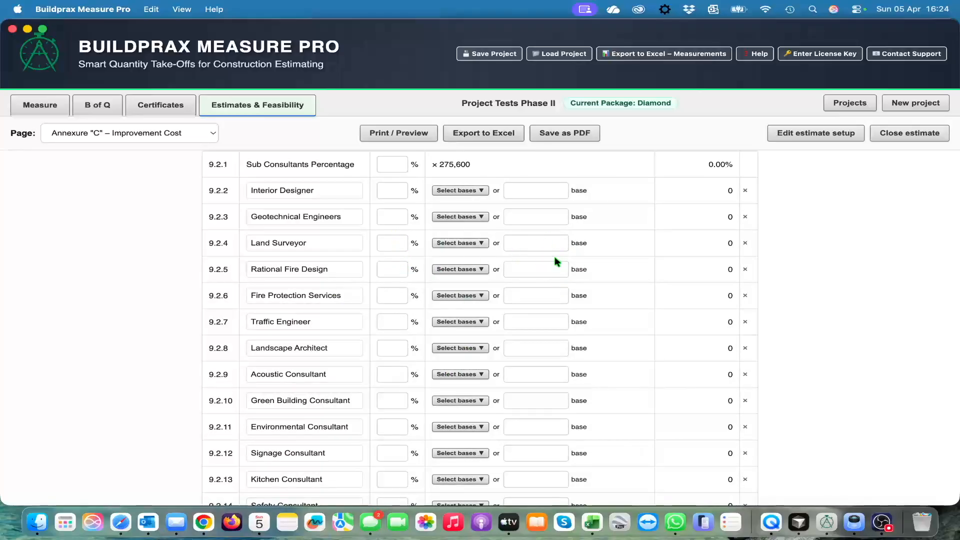
Examine the Plan Approval Fees, Disbursements and Total Fees rows and the Total Improvement Cost summary.
scroll(542, 374, down, 6)
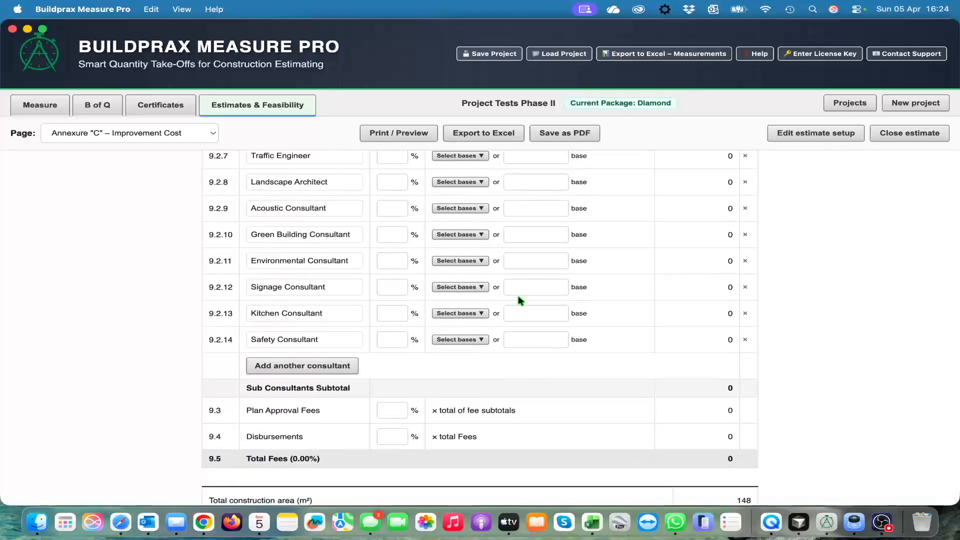
scroll(557, 353, down, 2)
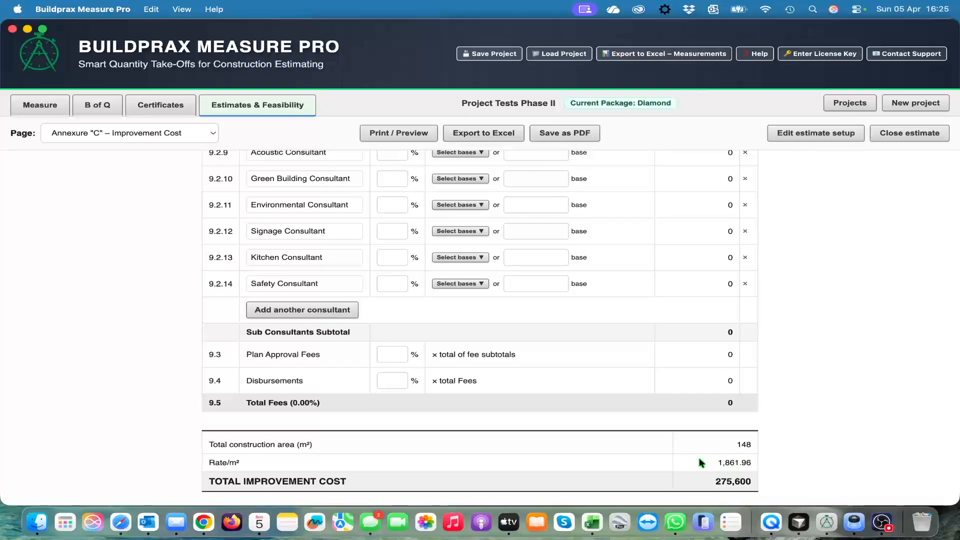
scroll(694, 352, up, 1)
scroll(694, 351, down, 1)
Leave the improvement cost page and open Annexure "D" – General Cost from its beginning.
scroll(696, 383, up, 20)
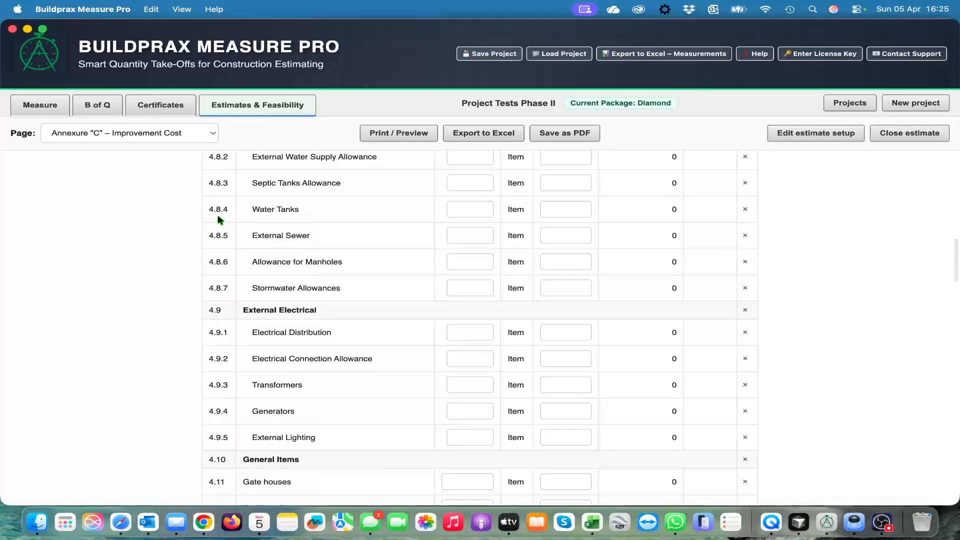
click(213, 133)
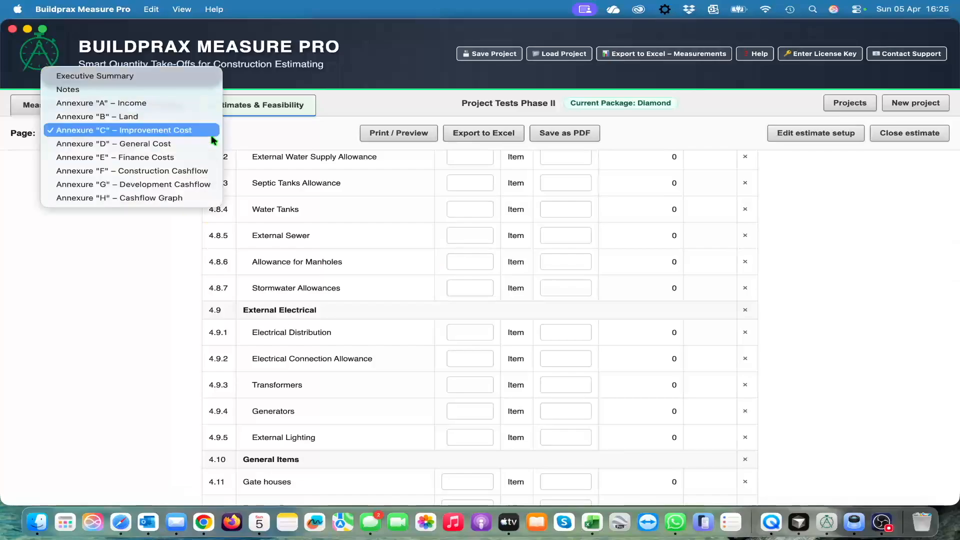
click(182, 144)
scroll(345, 228, up, 6)
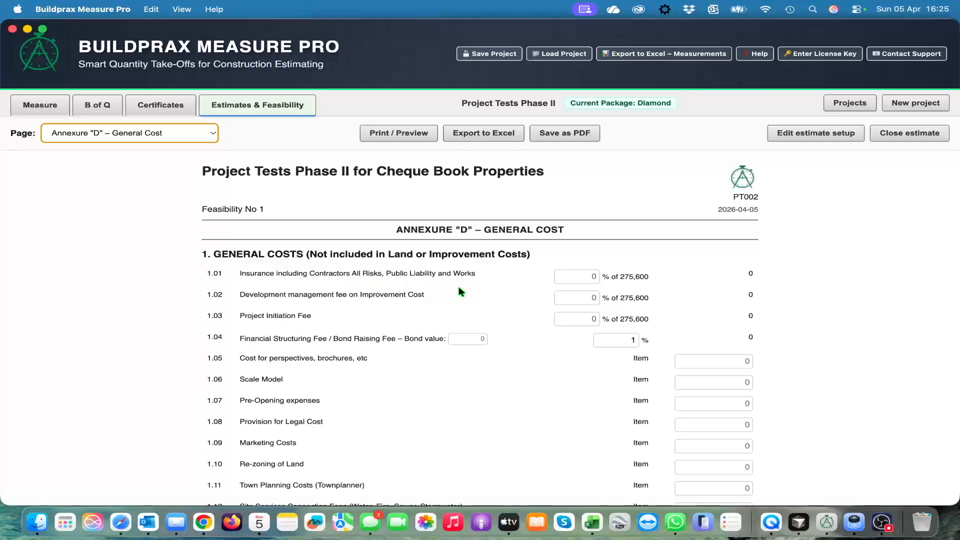
Set the general cost percentages to 3% for Insurance, 2% for Development management fee and 1% for Project Initiation Fee.
click(590, 281)
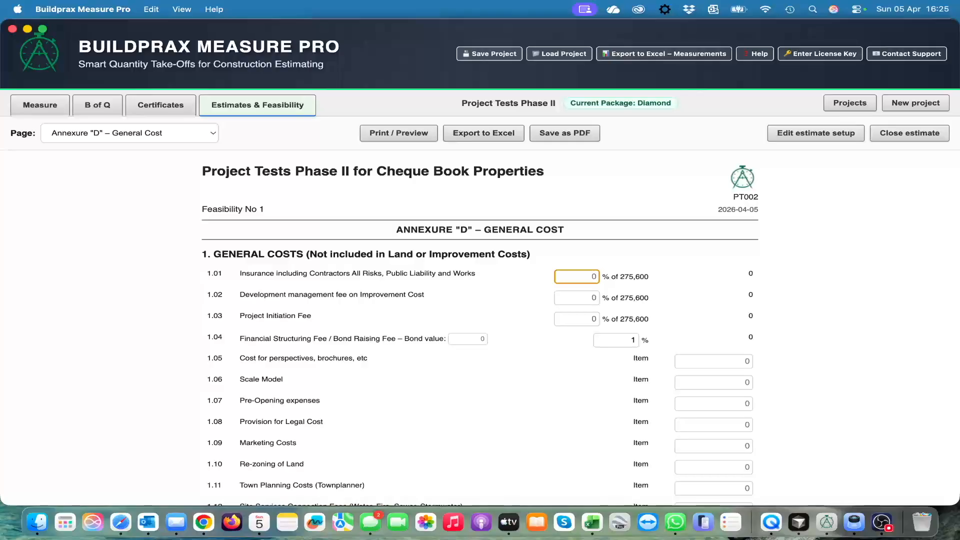
text(3)
click(584, 299)
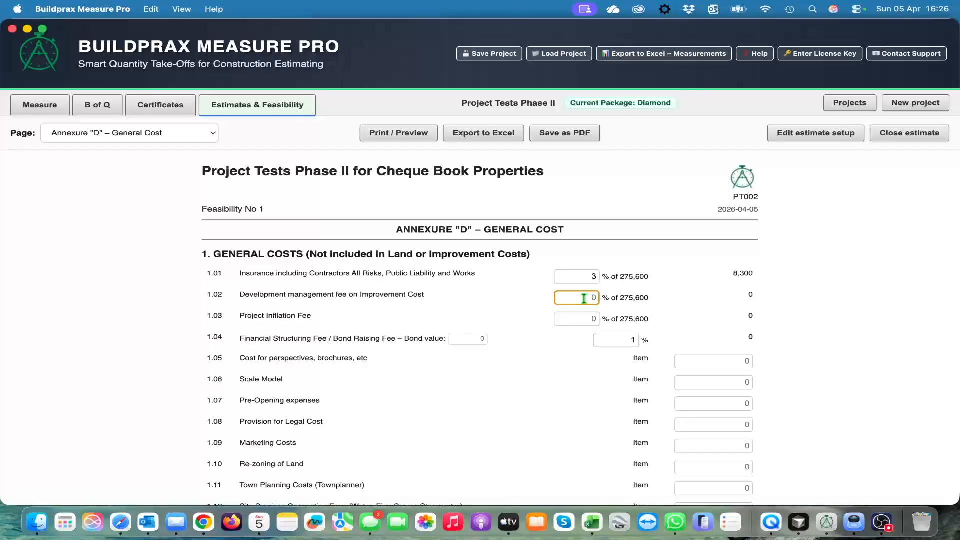
text(2)
key(Tab)
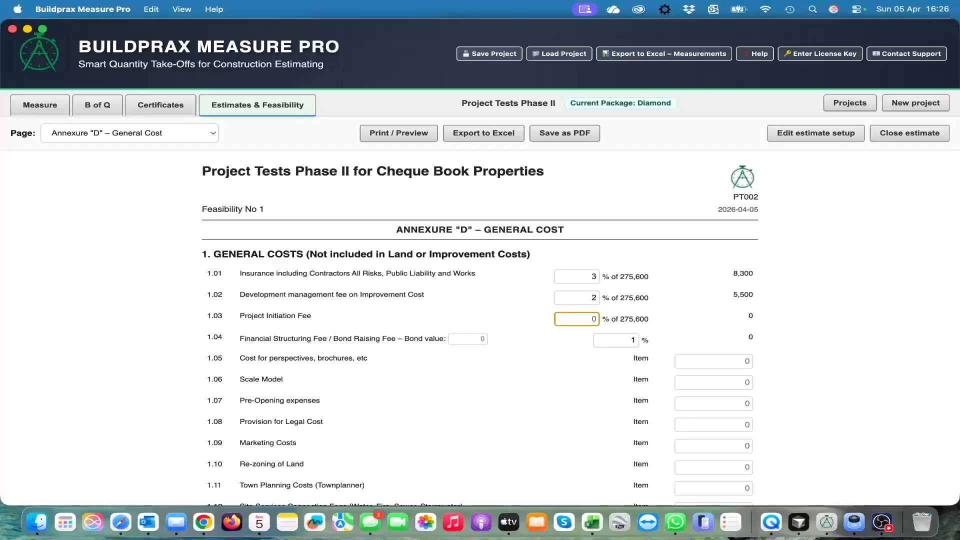
text(1)
key(Tab)
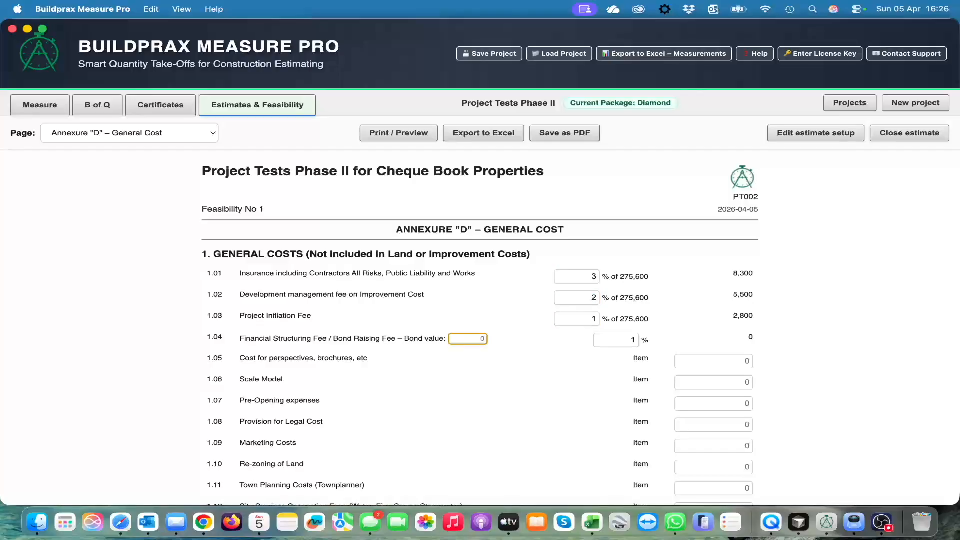
Set the bond value of the Financial Structuring Fee / Bond Raising Fee to 100,000.
scroll(530, 370, down, 3)
scroll(532, 375, down, 1)
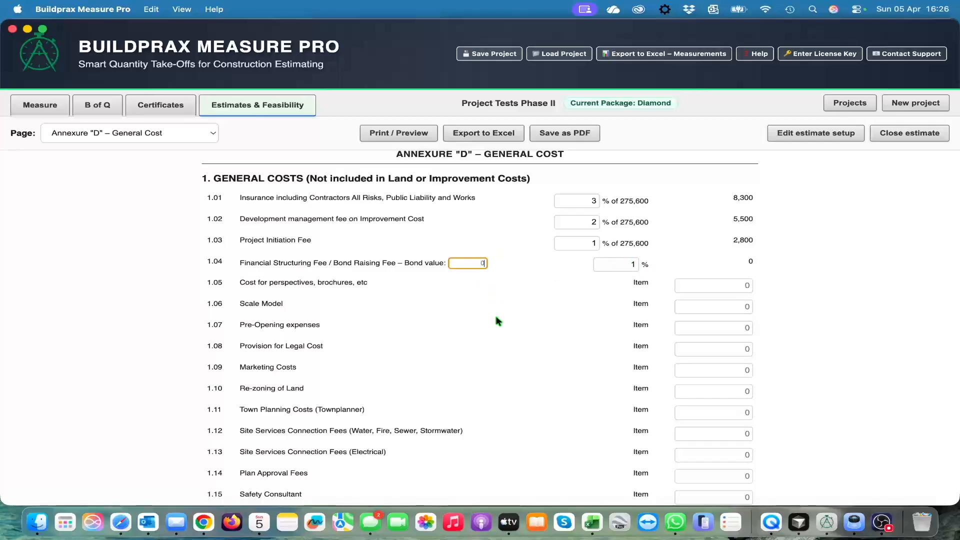
scroll(531, 302, up, 2)
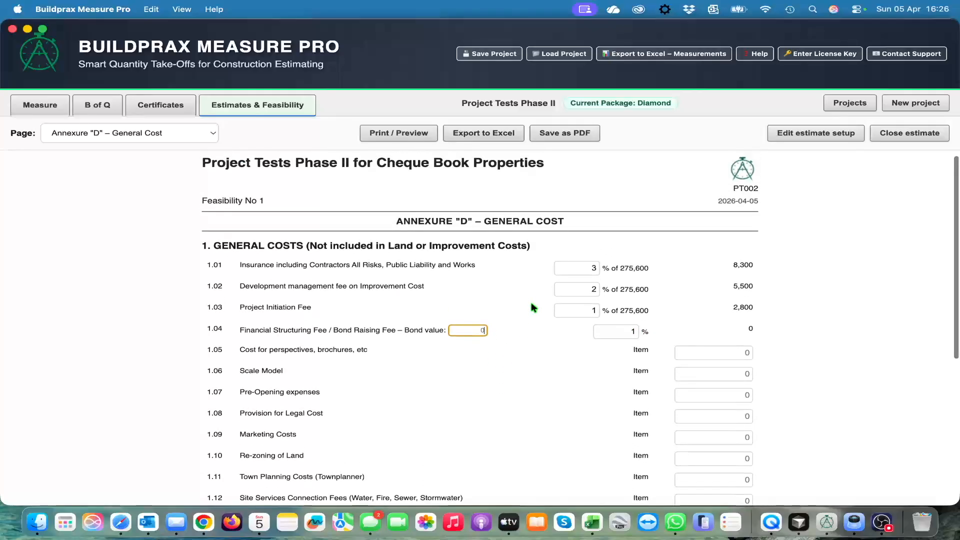
scroll(531, 302, down, 1)
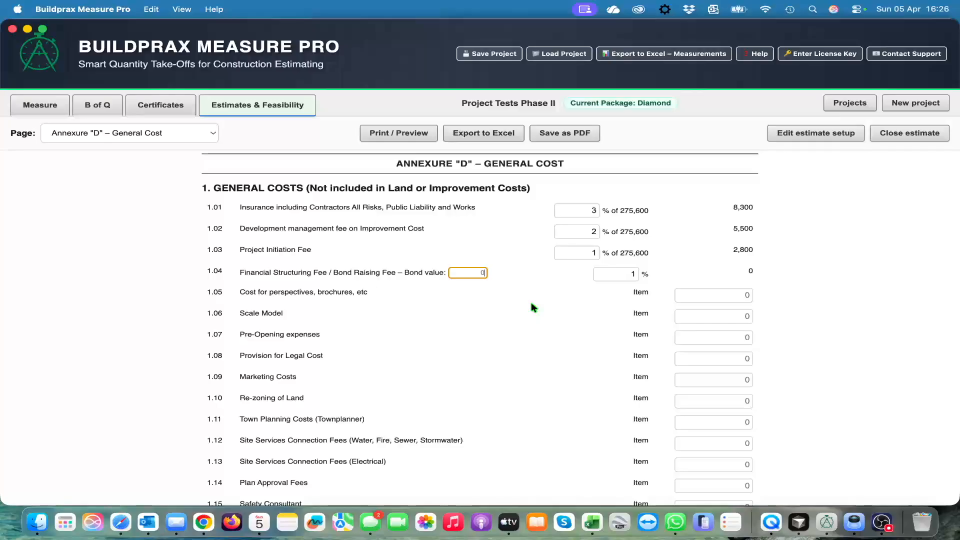
text(100,000)
click(545, 288)
Review the remaining General Cost items, the option for additional costs and the Total General Costs row.
scroll(625, 414, down, 1)
scroll(623, 410, down, 5)
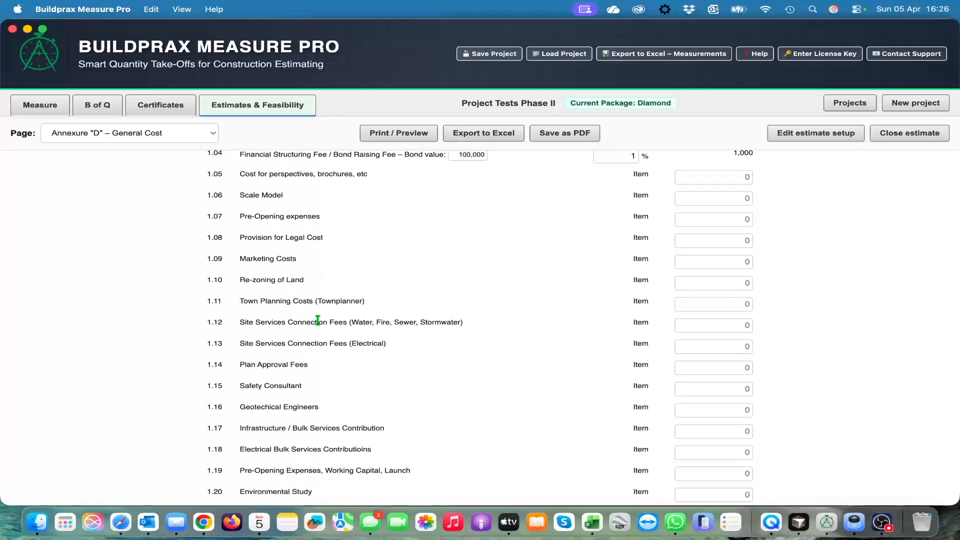
scroll(400, 379, down, 2)
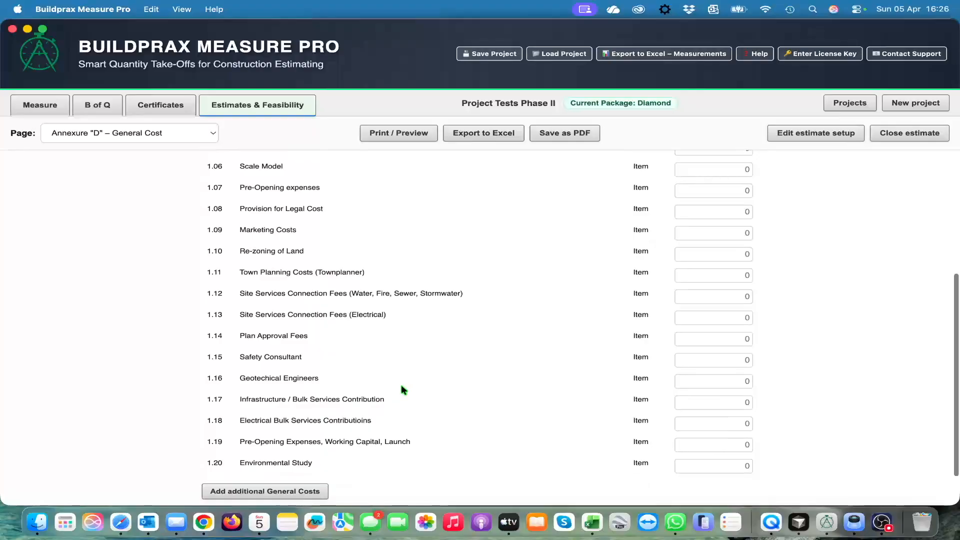
scroll(402, 389, up, 1)
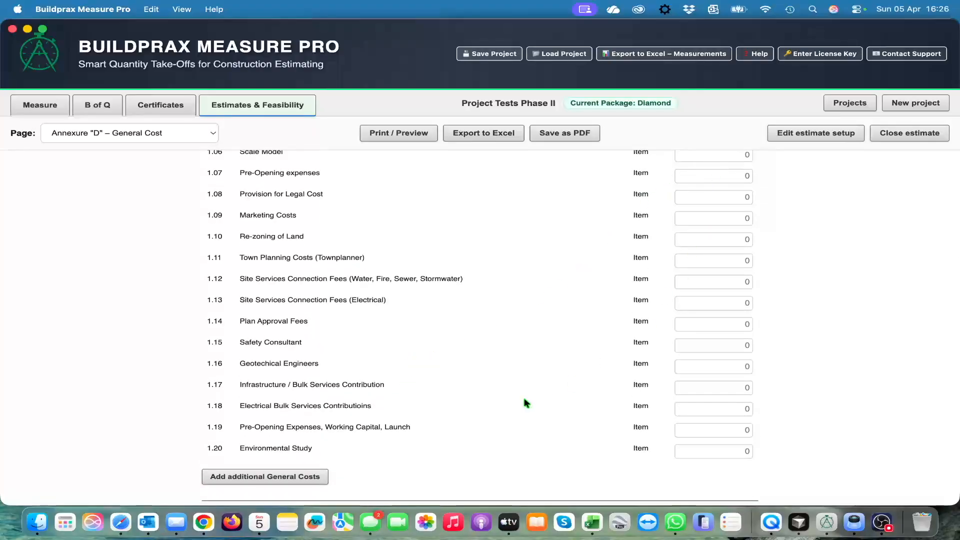
scroll(465, 416, down, 2)
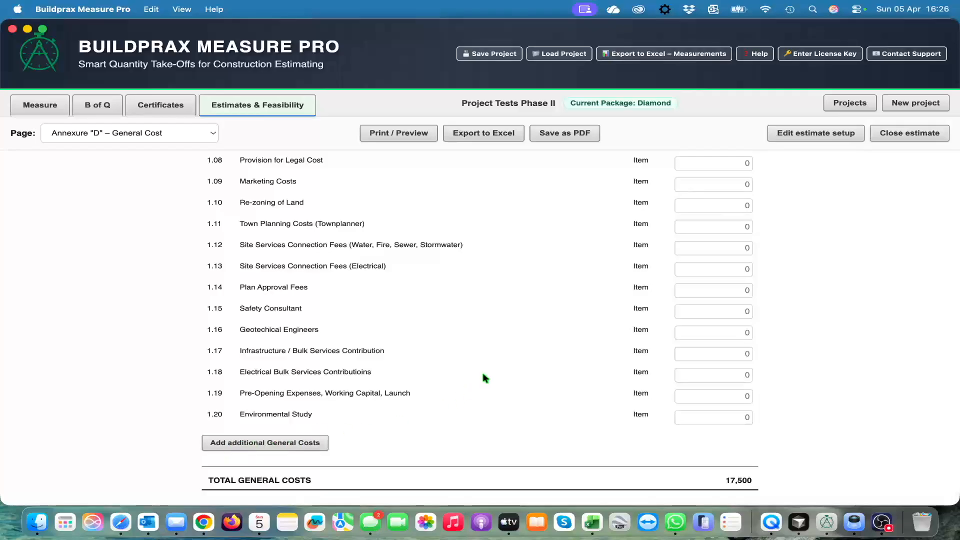
scroll(482, 373, up, 8)
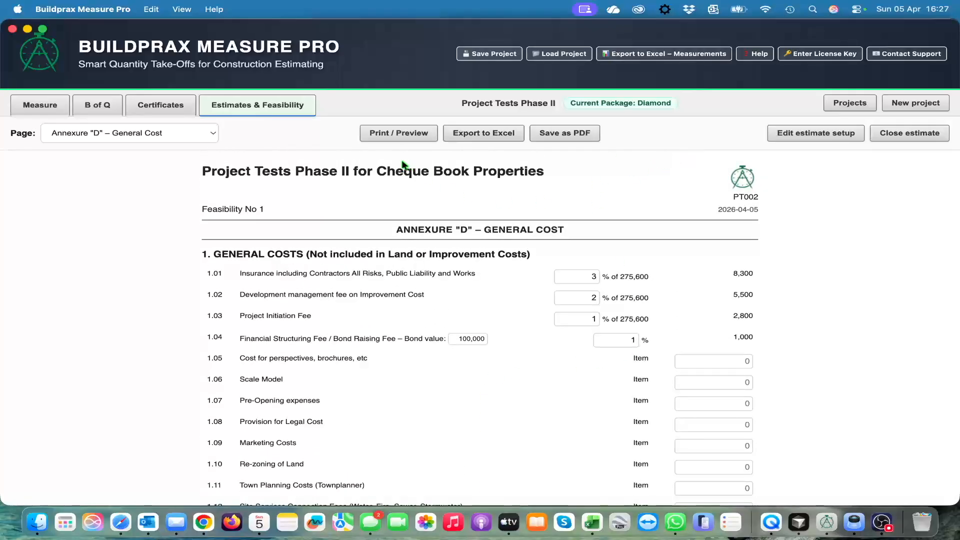
Check the A4 print preview of Annexure "D" and its print options, and close both without printing.
click(400, 134)
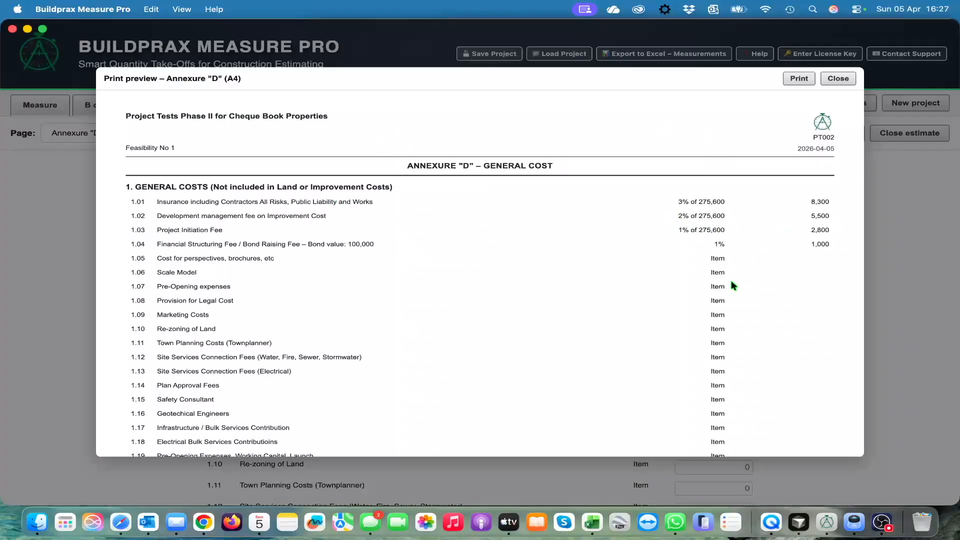
scroll(607, 322, down, 3)
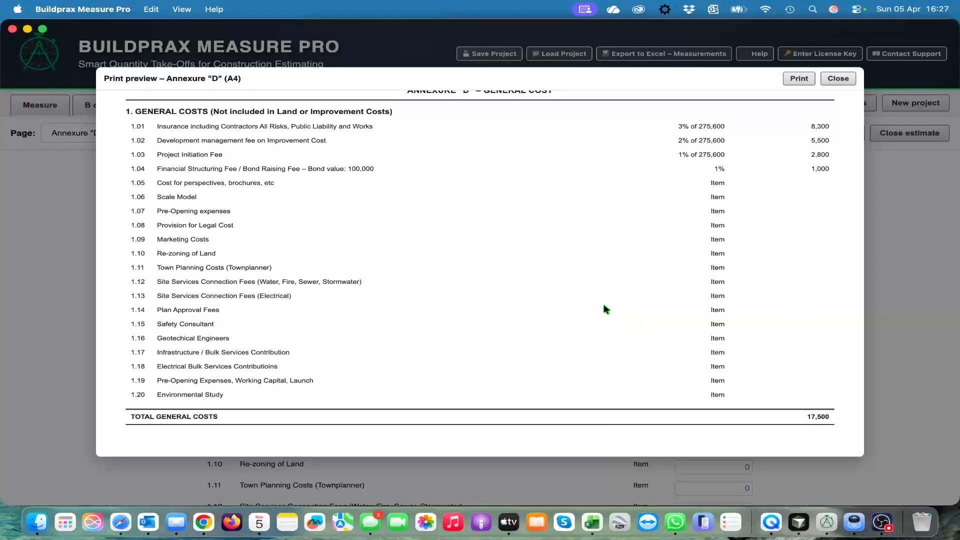
scroll(595, 314, up, 3)
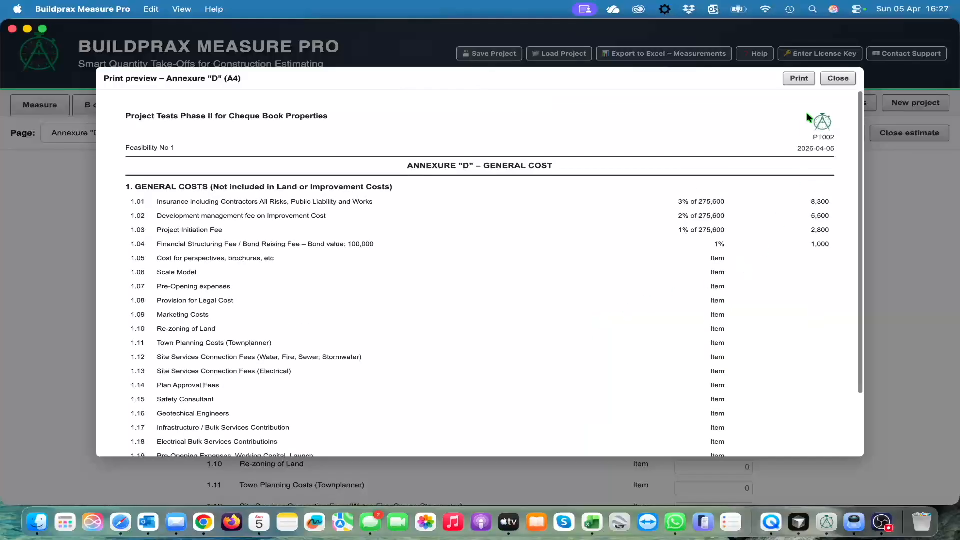
click(800, 81)
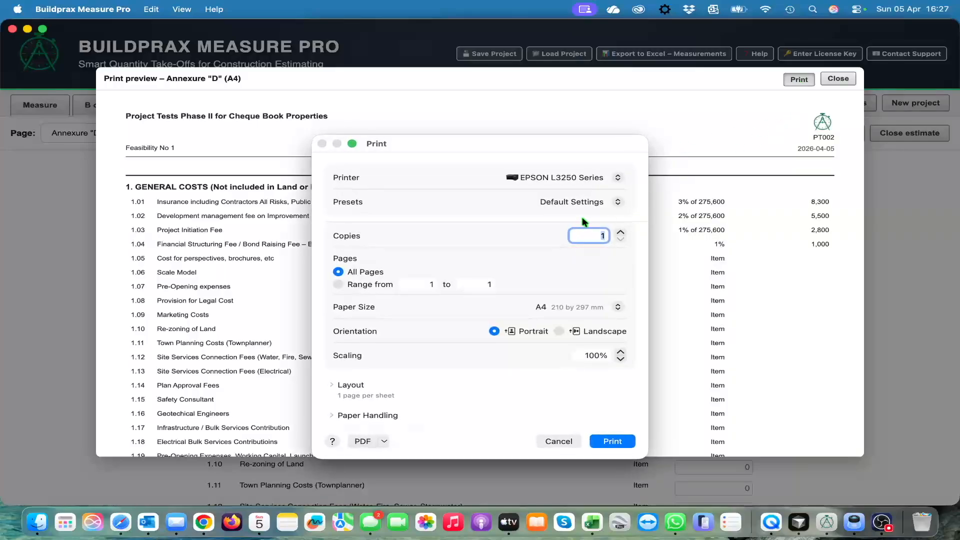
click(565, 444)
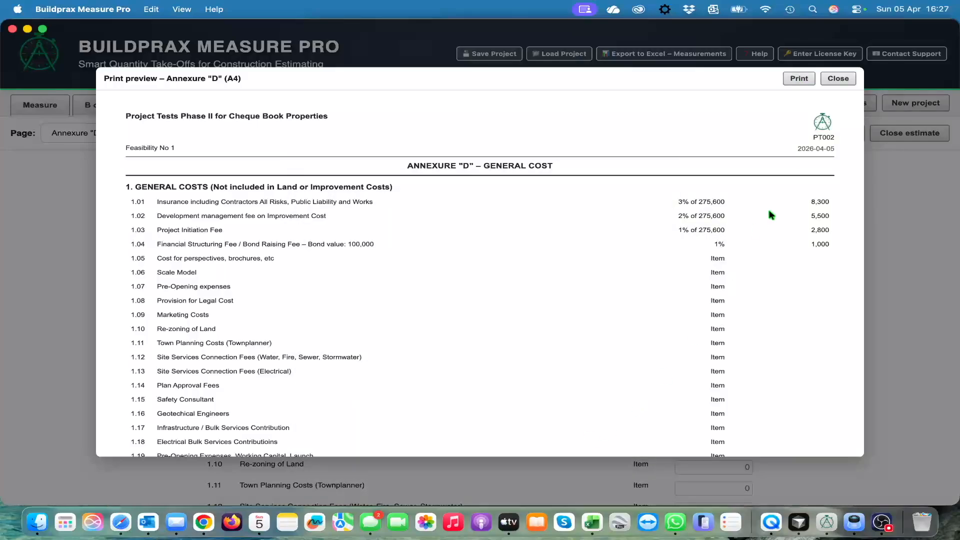
click(838, 78)
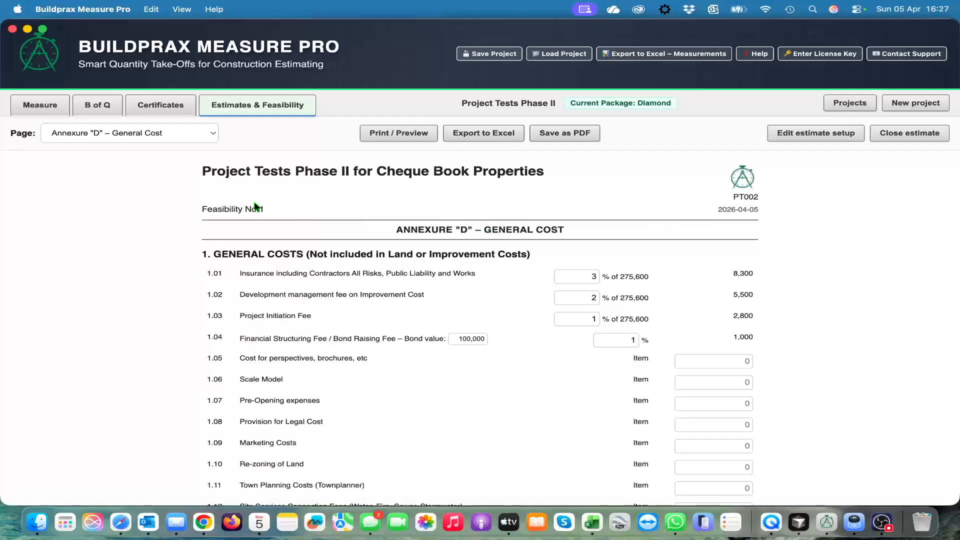
Open Annexure "E" – Finance Costs and set the annual interest rate to 5%.
click(212, 134)
click(192, 144)
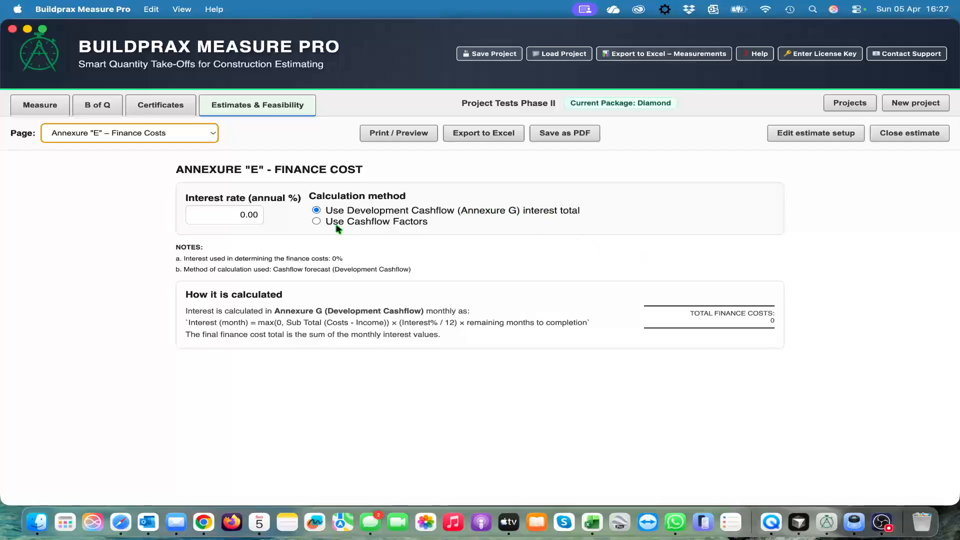
double_click(246, 214)
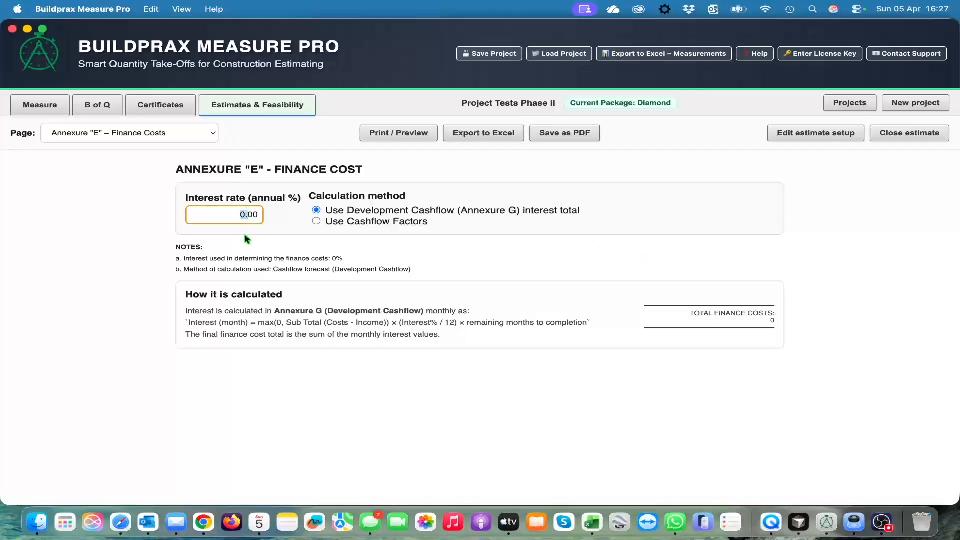
text(5)
key(BackSpace)
click(310, 244)
click(253, 215)
key(BackSpace)
text(5)
click(353, 250)
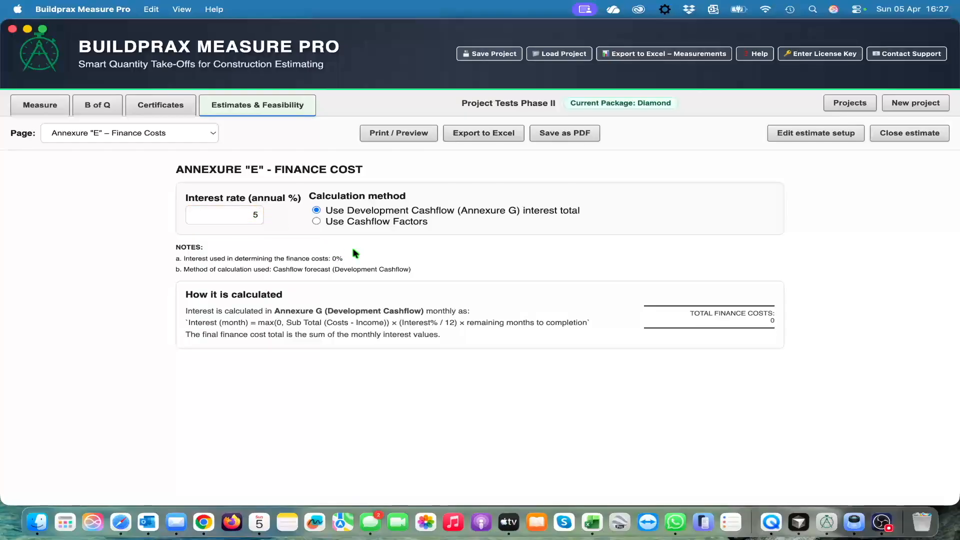
View the finance costs under Use Cashflow Factors and return the calculation method to Use Development Cashflow (Annexure G) interest total.
click(317, 221)
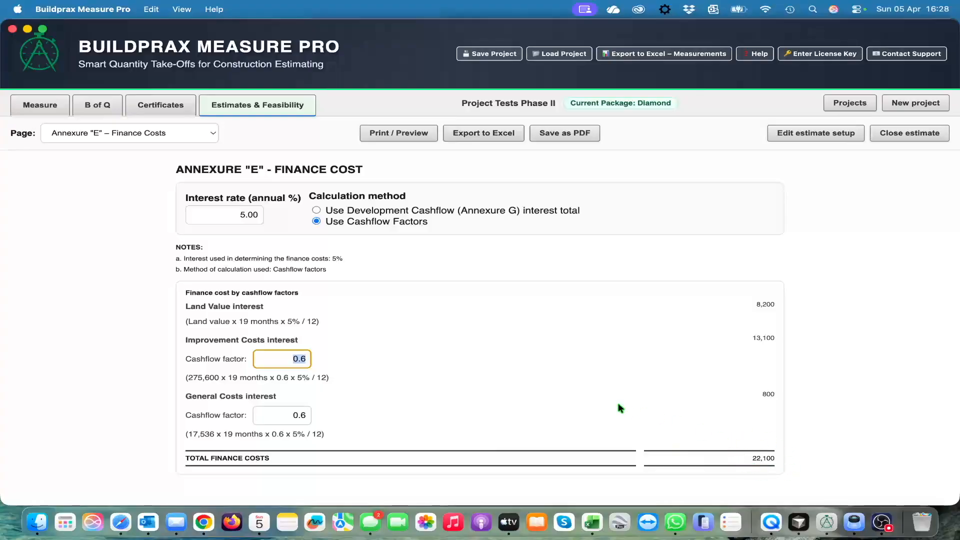
click(317, 211)
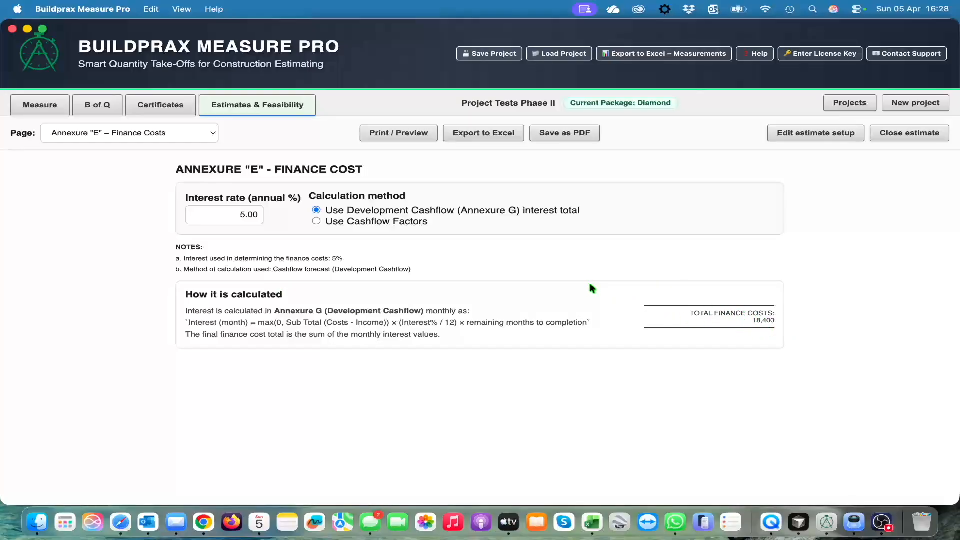
Open Annexure "F" – Construction Cashflow and set Months to Final Account after completion to 2.
click(213, 135)
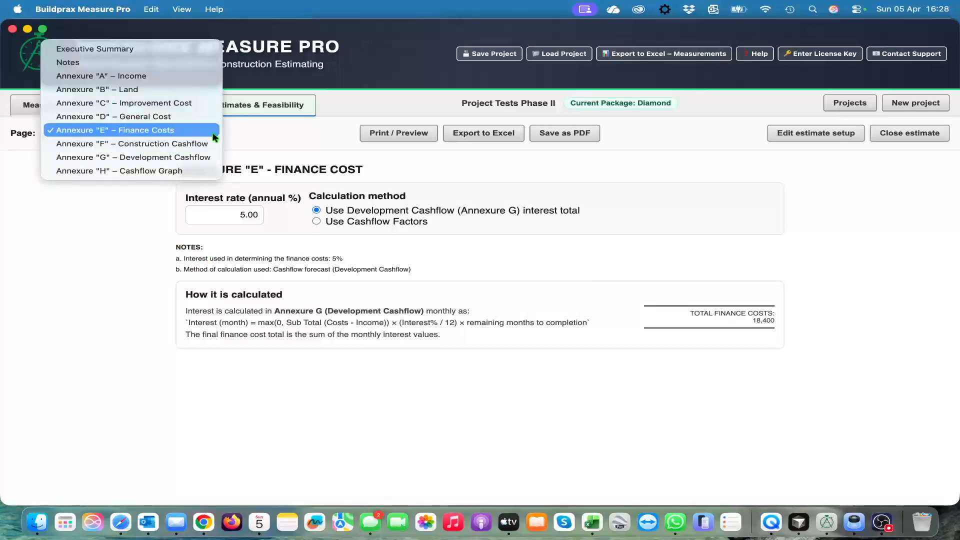
click(197, 143)
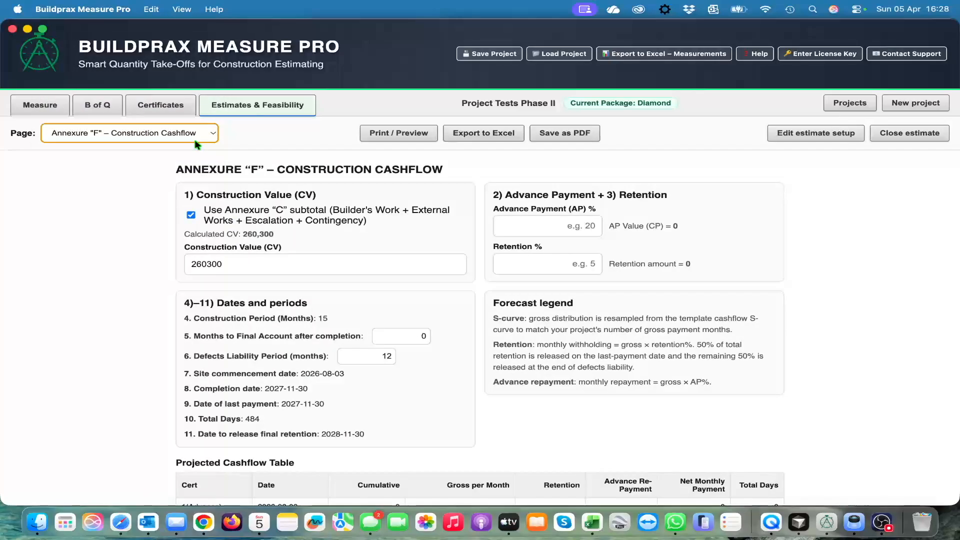
scroll(346, 295, down, 1)
scroll(346, 295, up, 1)
scroll(290, 365, down, 2)
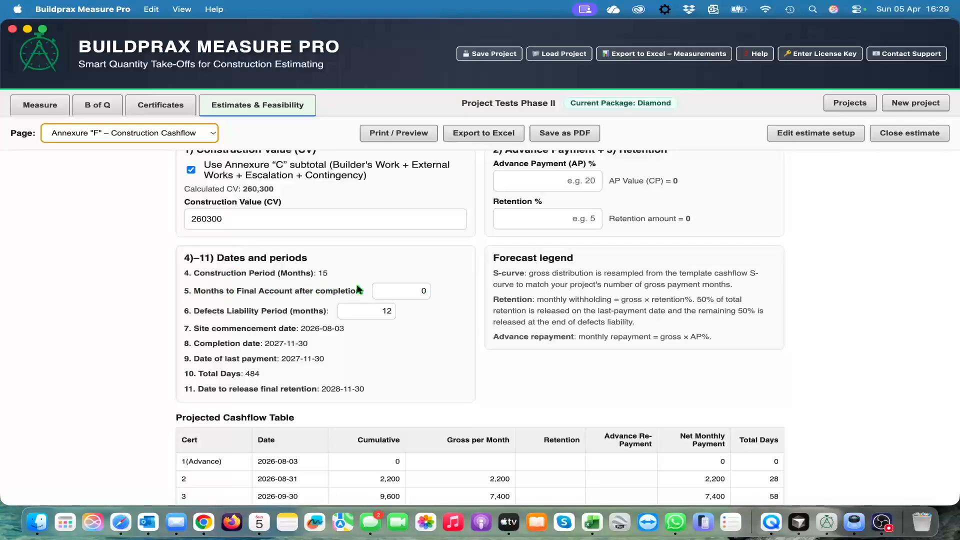
click(425, 290)
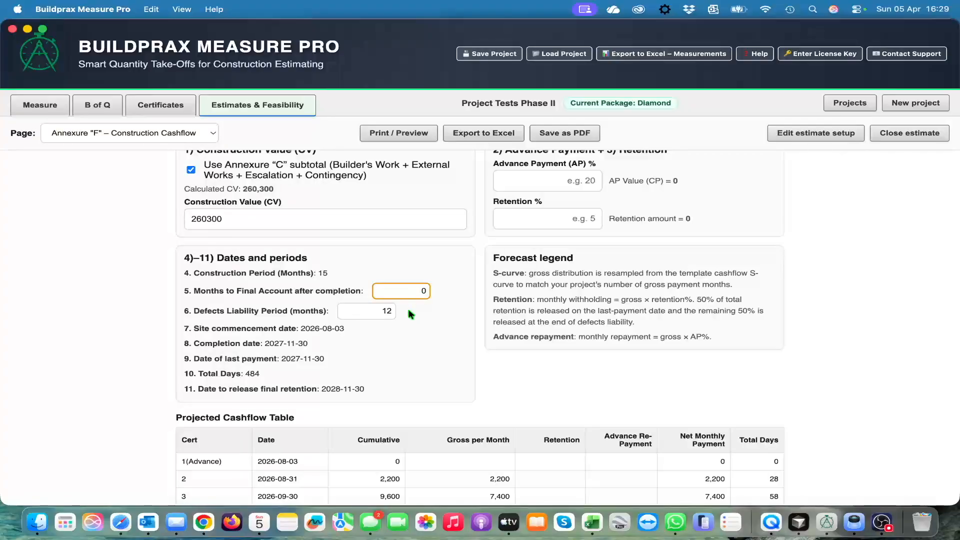
text(2)
key(BackSpace)
text(2)
click(434, 331)
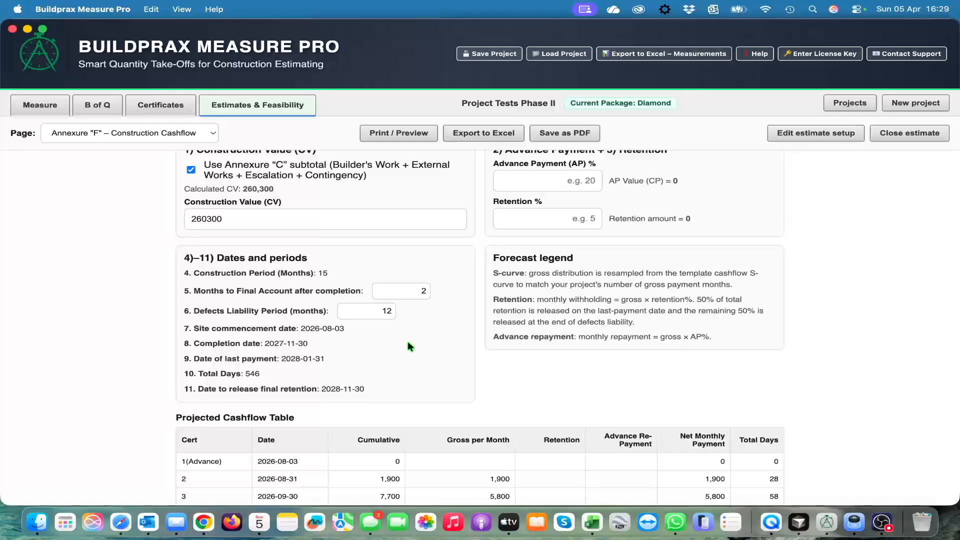
Set the Advance Payment to 20% and the Retention to 5% in Annexure "F" – Construction Cashflow.
scroll(421, 335, down, 1)
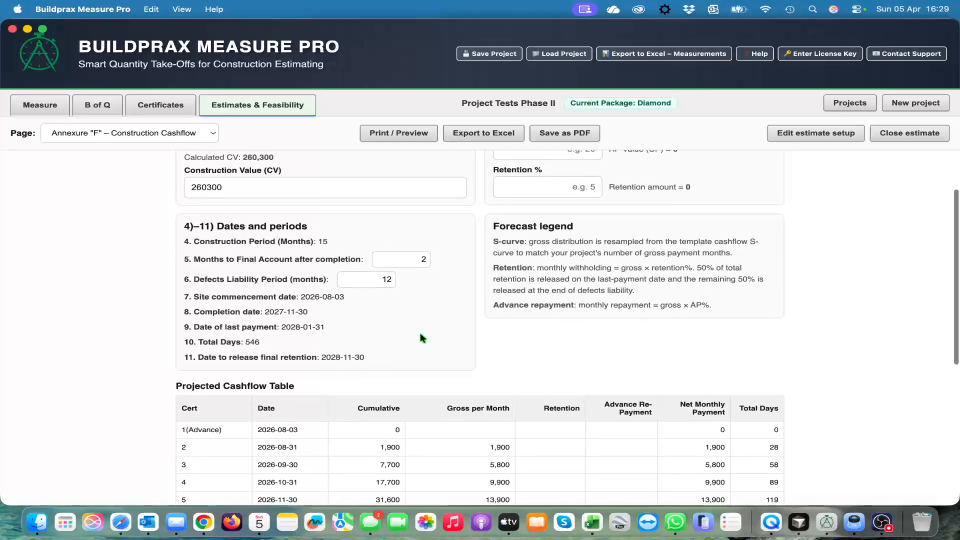
scroll(423, 338, down, 1)
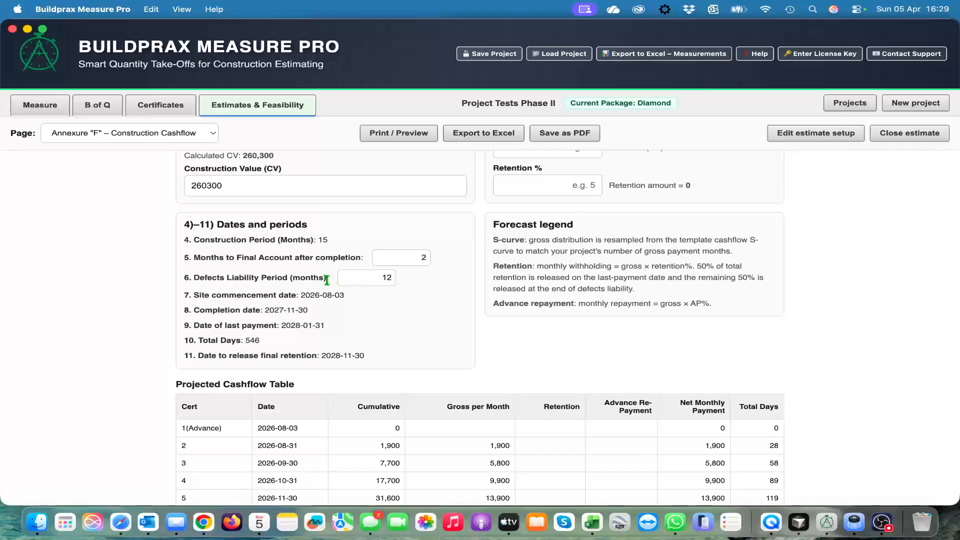
scroll(403, 329, up, 3)
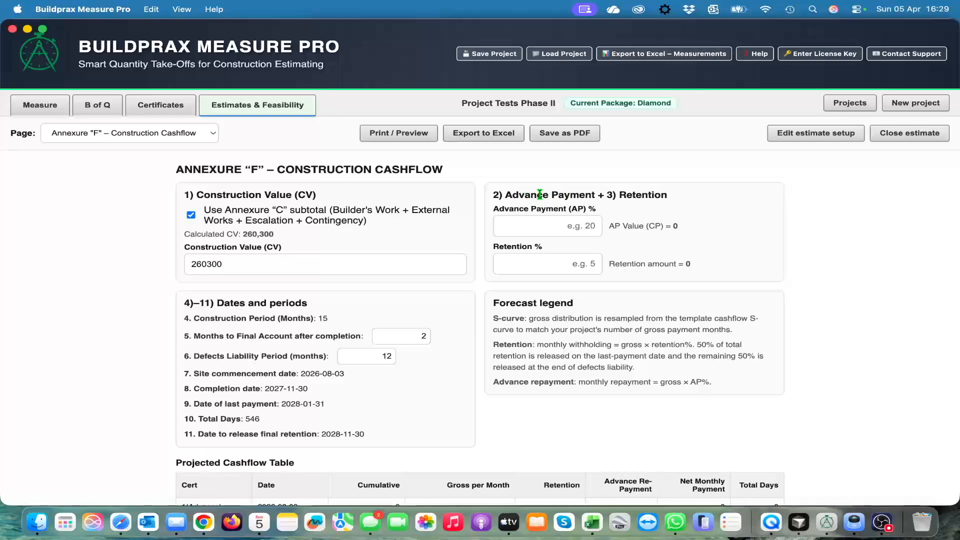
click(578, 228)
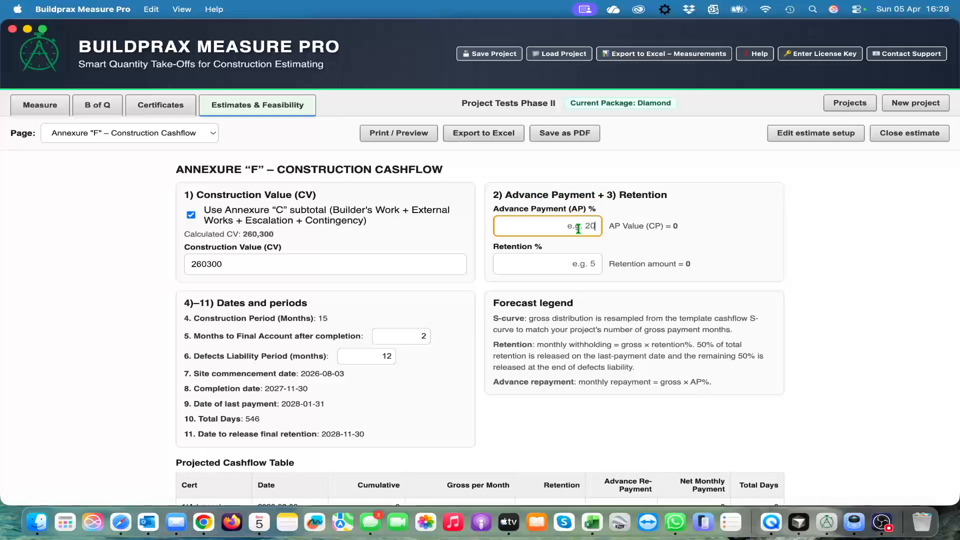
text(20)
click(579, 262)
text(5)
Review the Projected Cashflow Table from the advance payment through the retention releases and totals.
scroll(643, 384, down, 10)
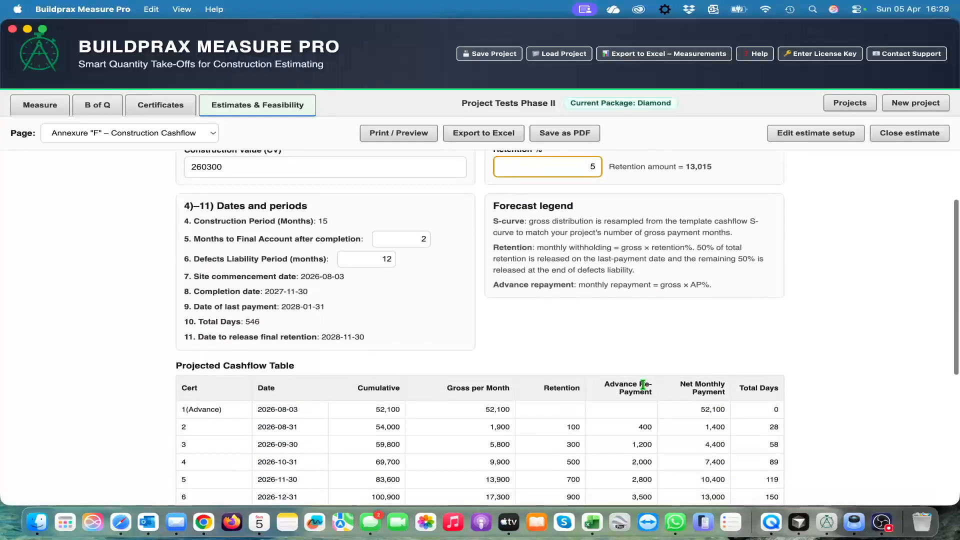
scroll(525, 407, down, 6)
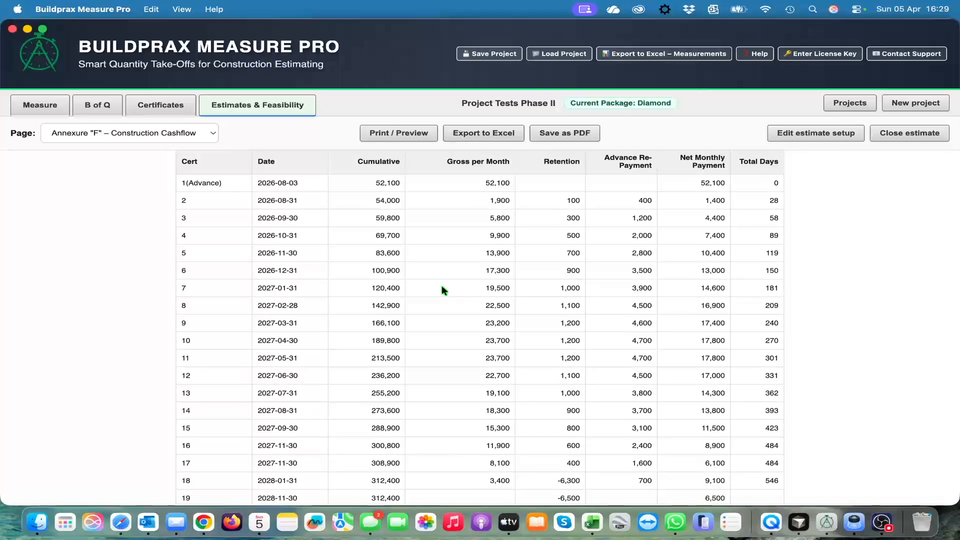
scroll(435, 284, up, 2)
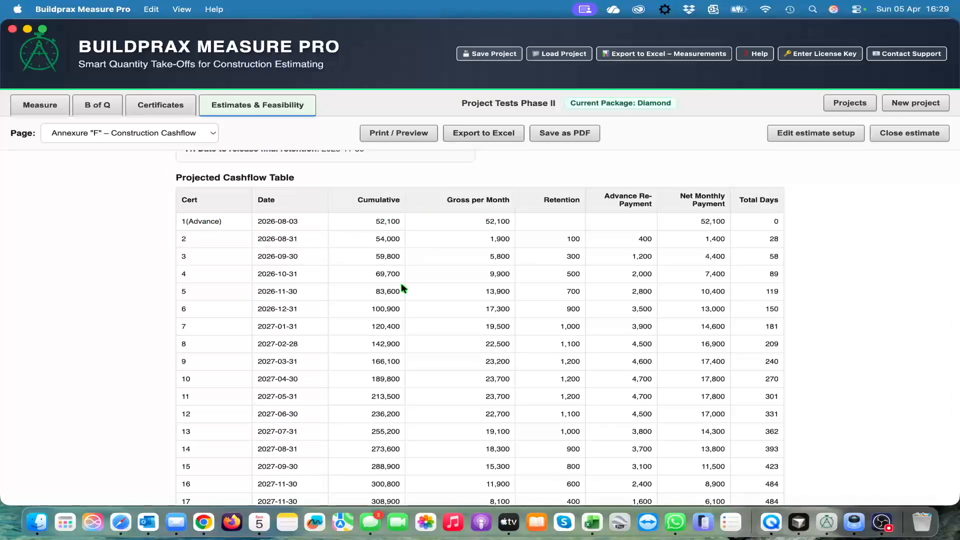
scroll(418, 366, down, 3)
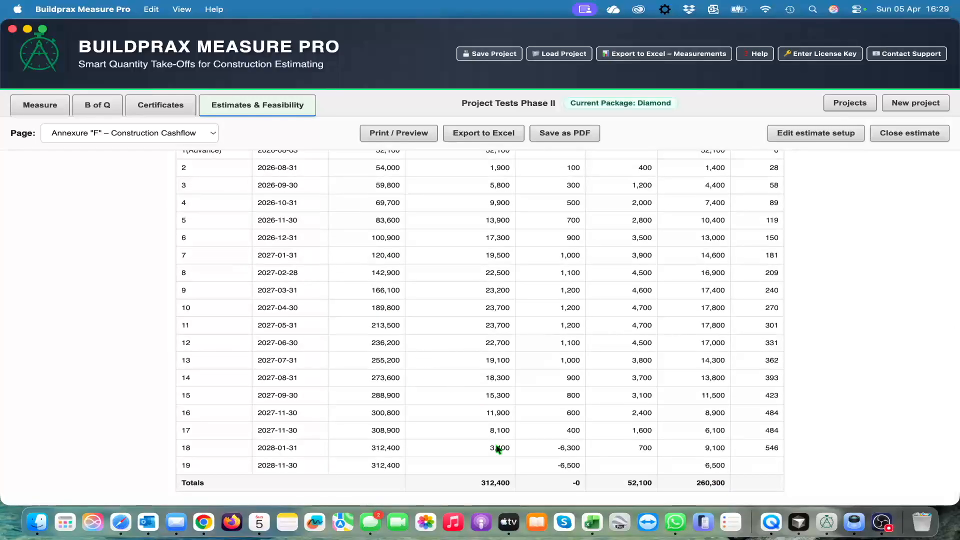
scroll(492, 393, up, 5)
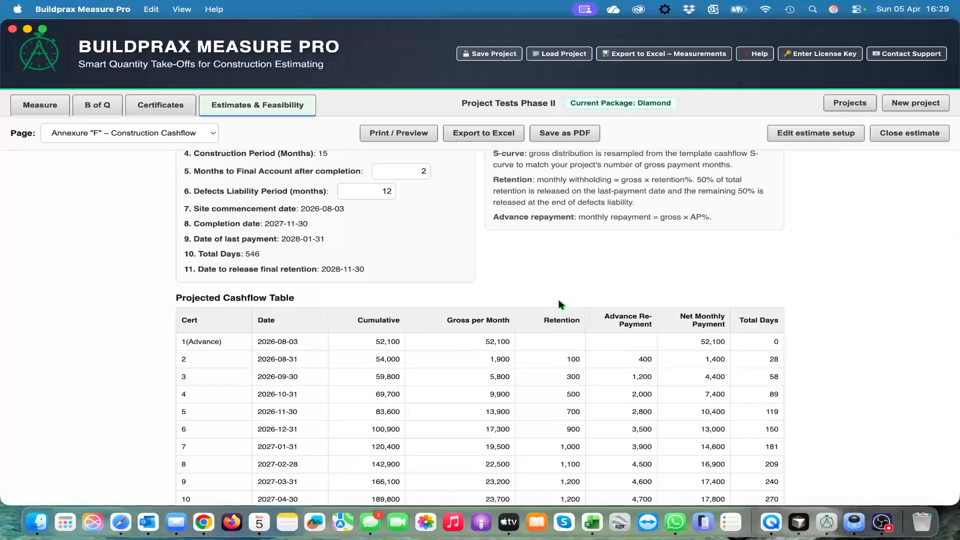
scroll(559, 300, down, 5)
scroll(559, 300, up, 9)
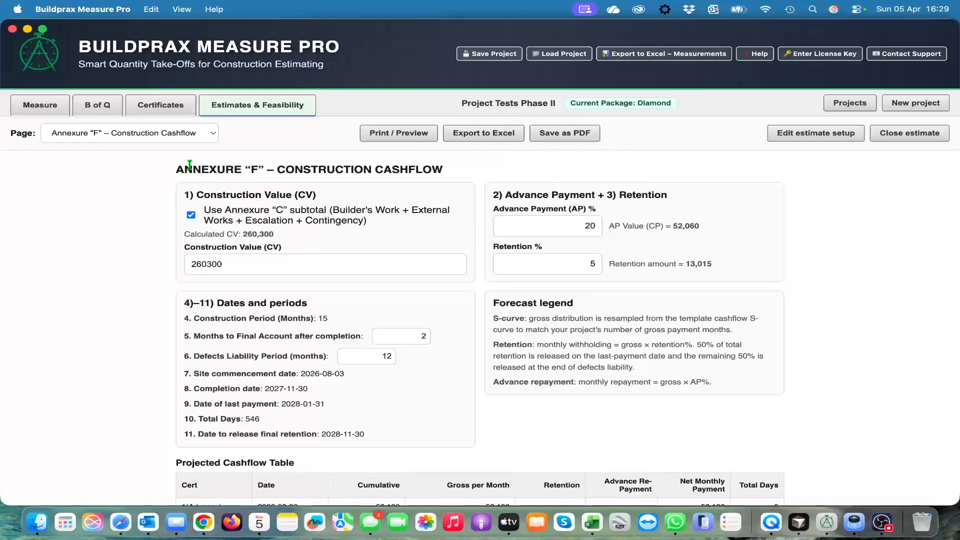
Open Annexure "G" – Development Cashflow, try several timing options for Insurance costs and settle on Evenly during construction.
click(205, 132)
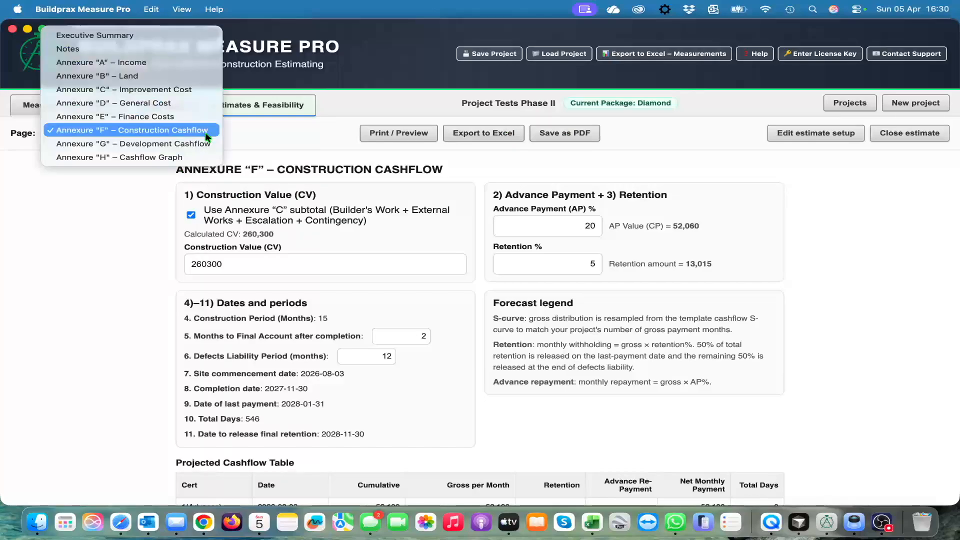
key(Escape)
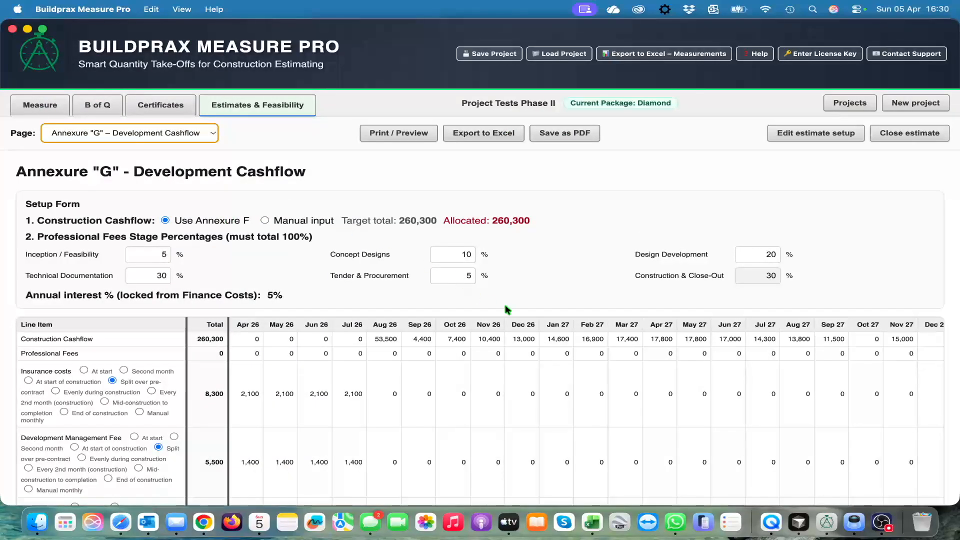
scroll(505, 310, down, 2)
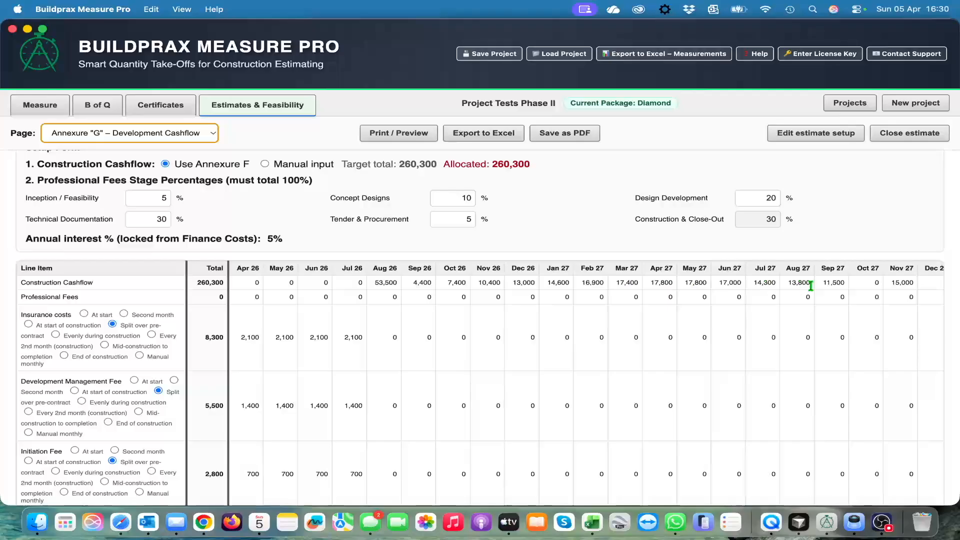
scroll(590, 344, down, 2)
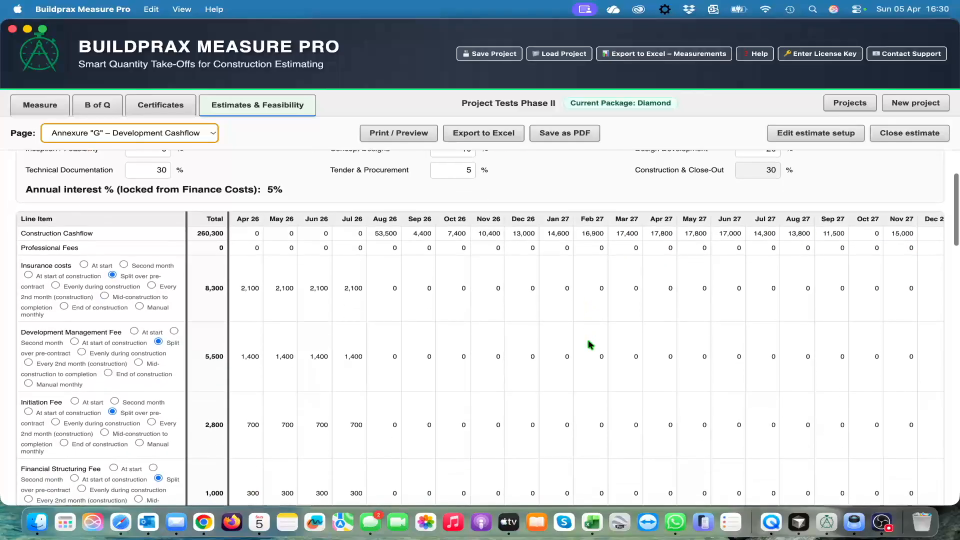
scroll(541, 335, down, 1)
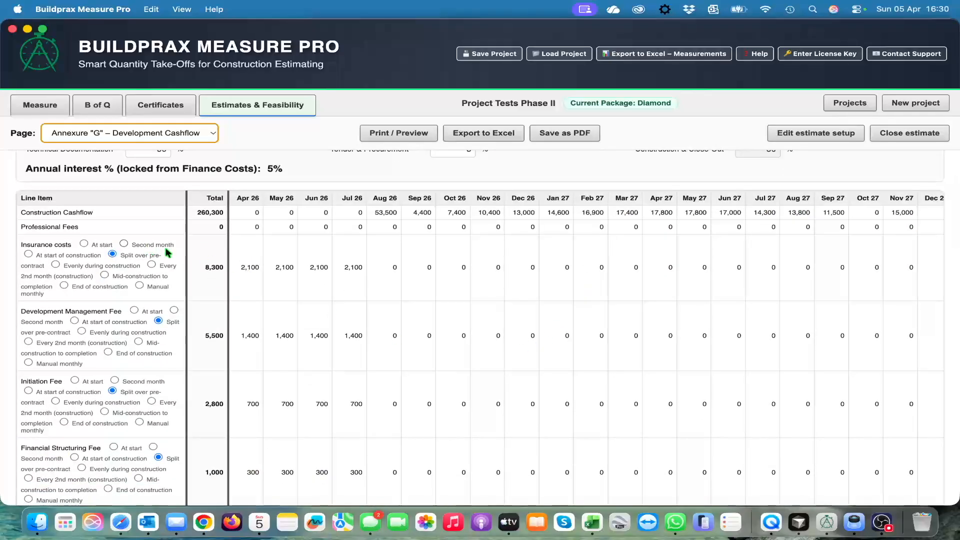
scroll(388, 285, down, 1)
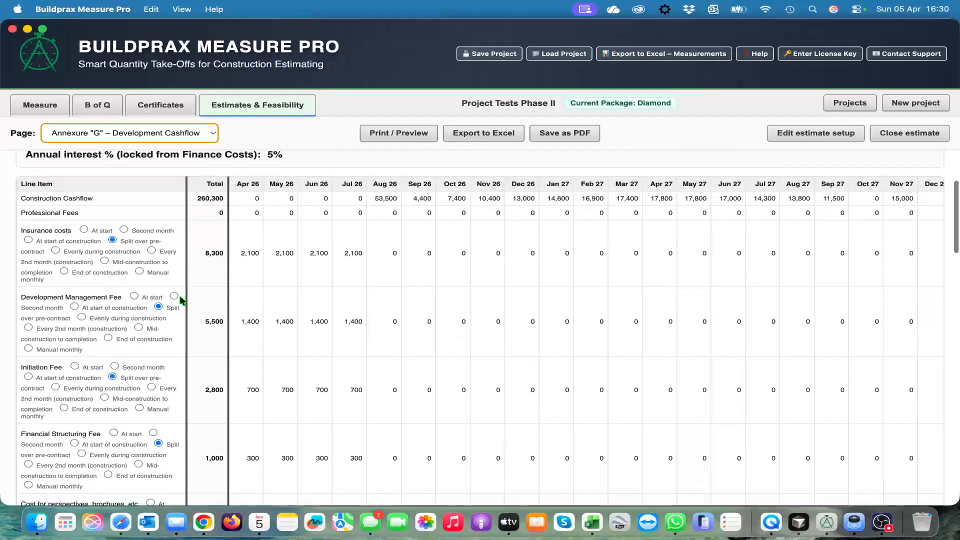
click(84, 230)
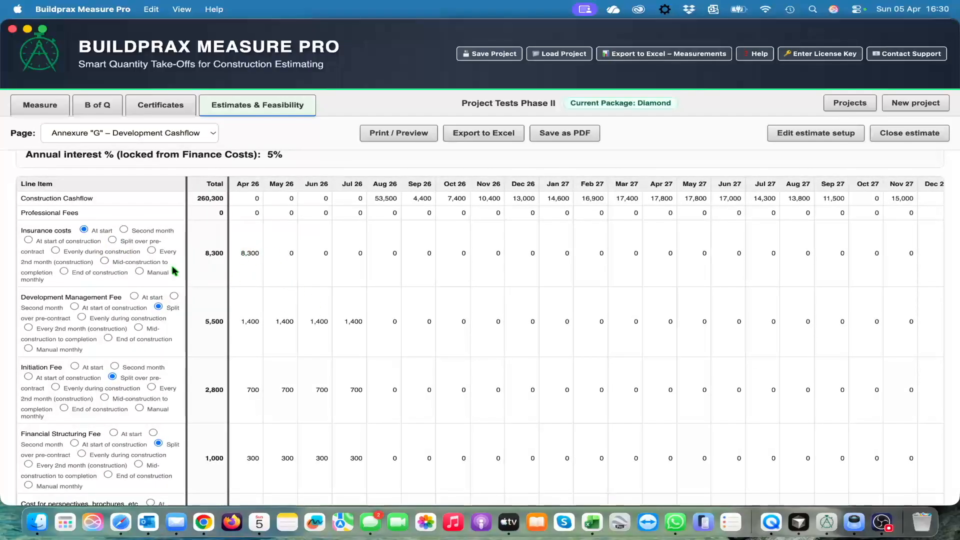
click(124, 230)
click(151, 251)
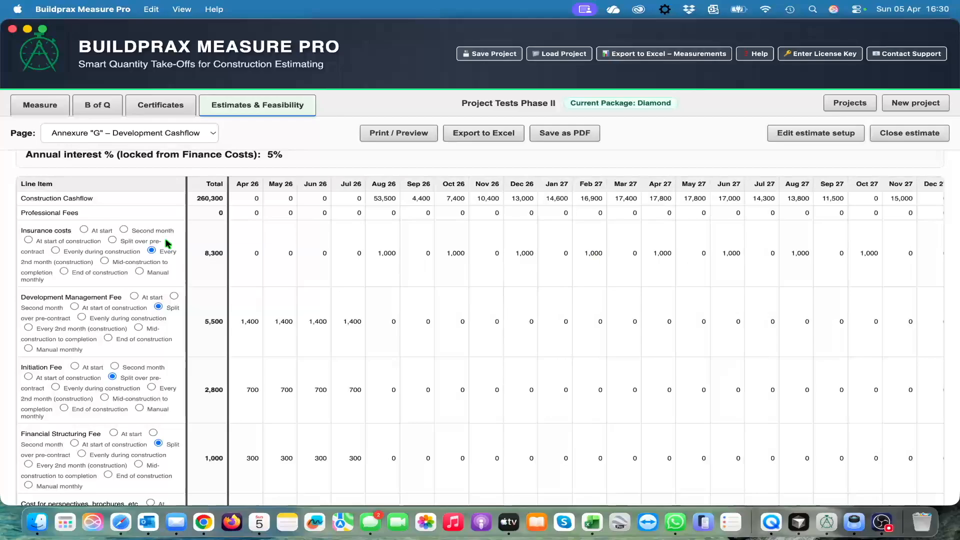
click(56, 251)
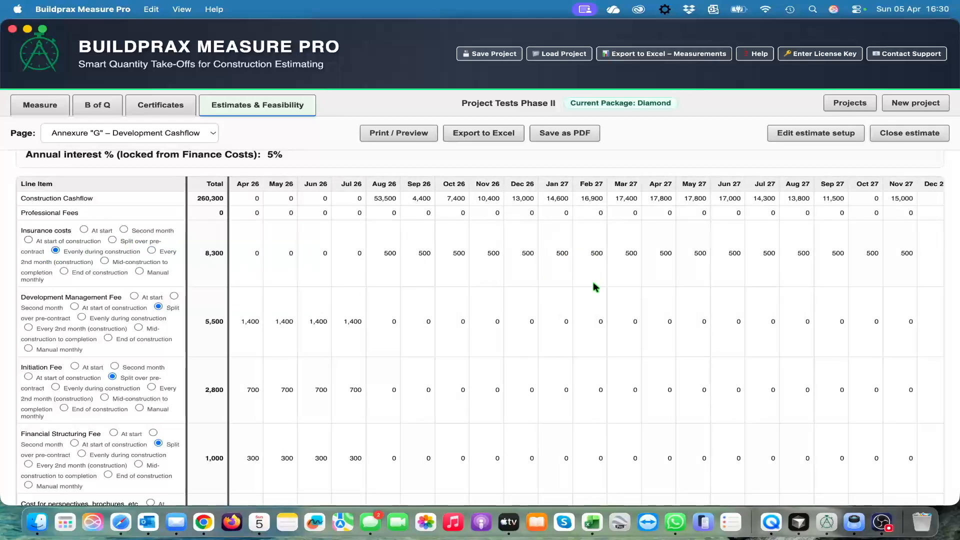
Examine the Development Cashflow setup form, the line items' monthly distribution, and the subtotals, interest and cumulative total across all months.
scroll(593, 283, up, 1)
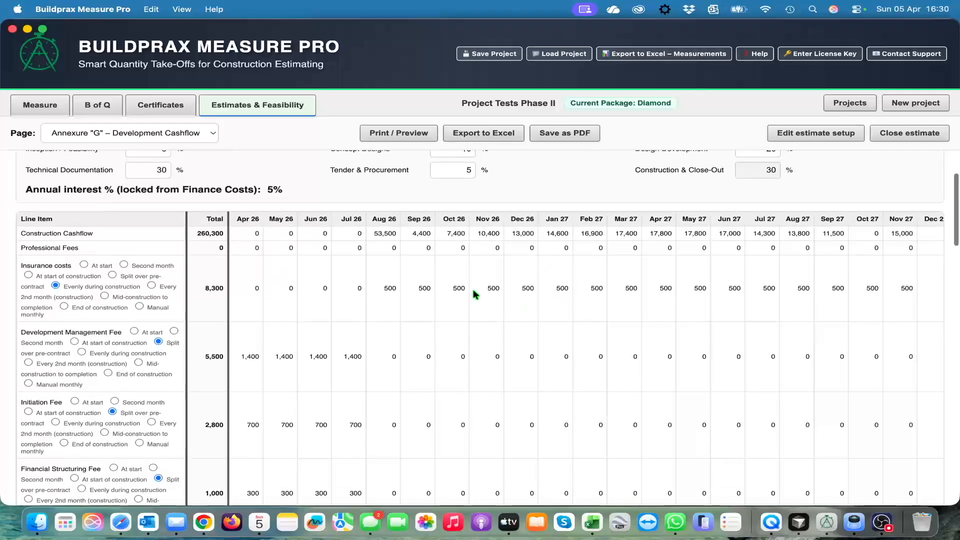
scroll(473, 294, up, 1)
scroll(434, 233, up, 3)
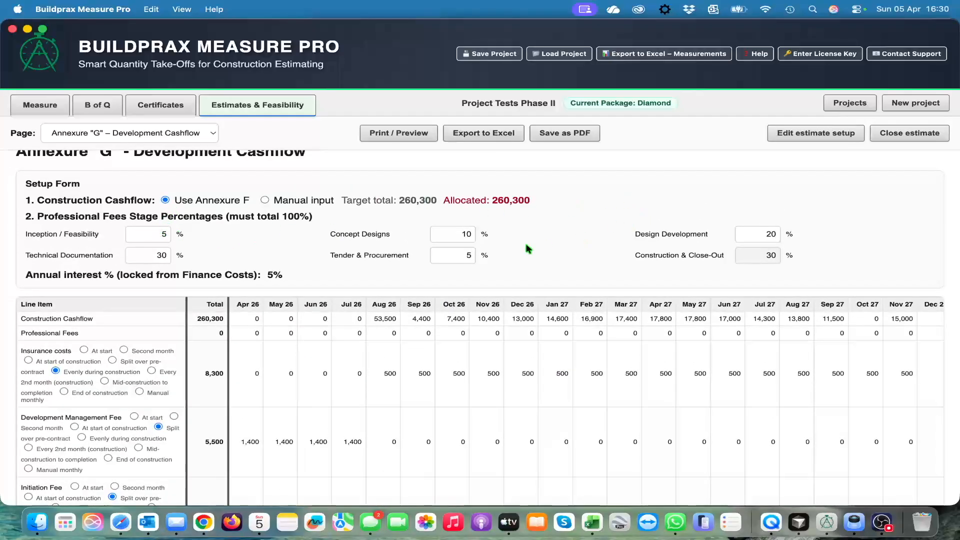
scroll(275, 272, down, 3)
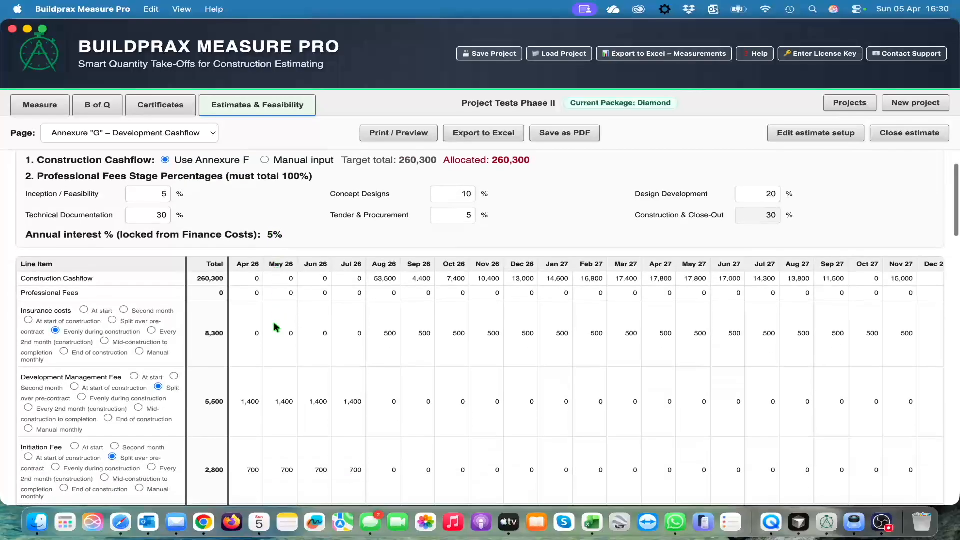
scroll(274, 331, down, 2)
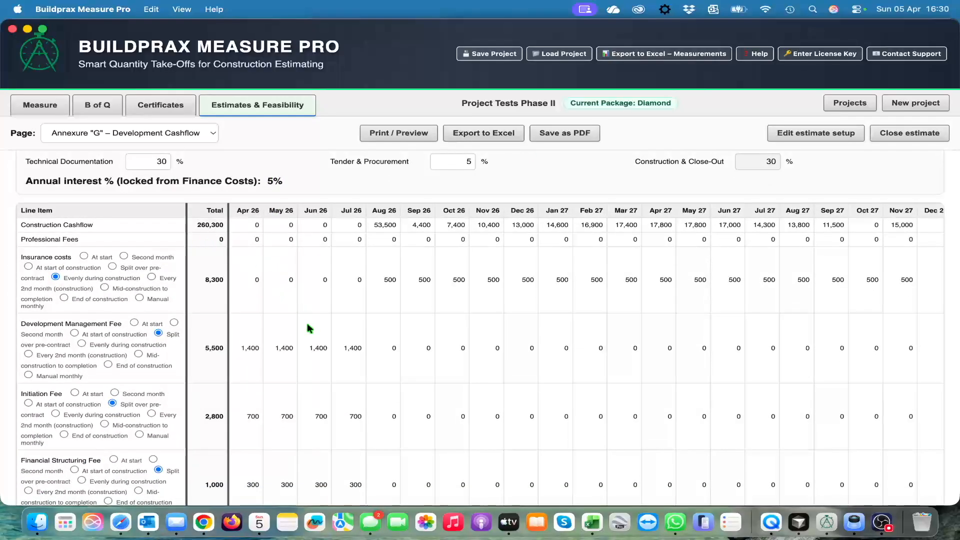
scroll(308, 330, down, 2)
scroll(310, 329, down, 7)
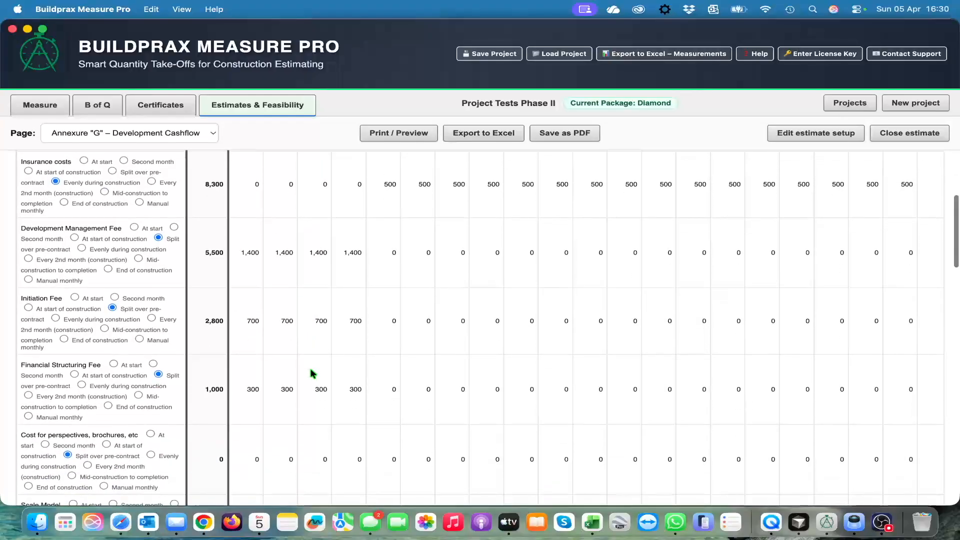
scroll(311, 372, down, 8)
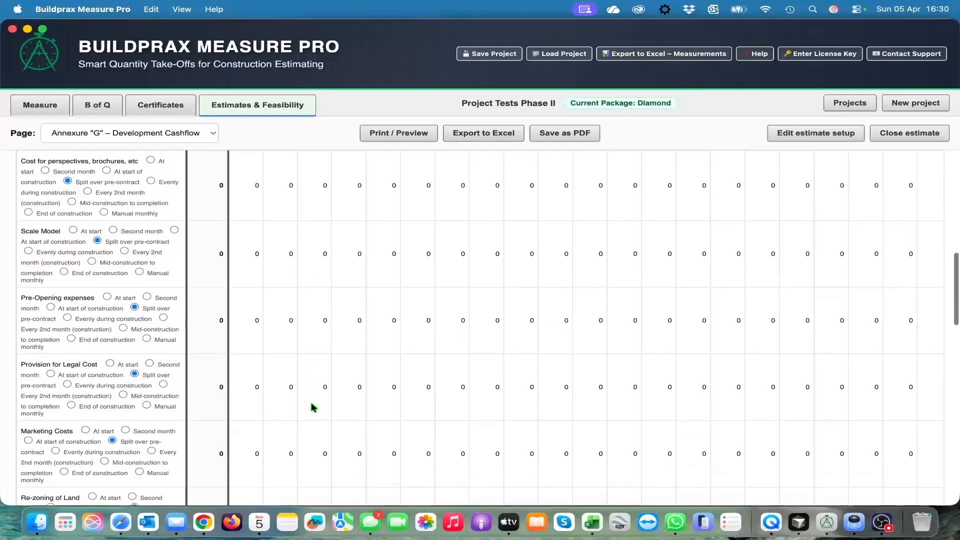
scroll(317, 424, down, 14)
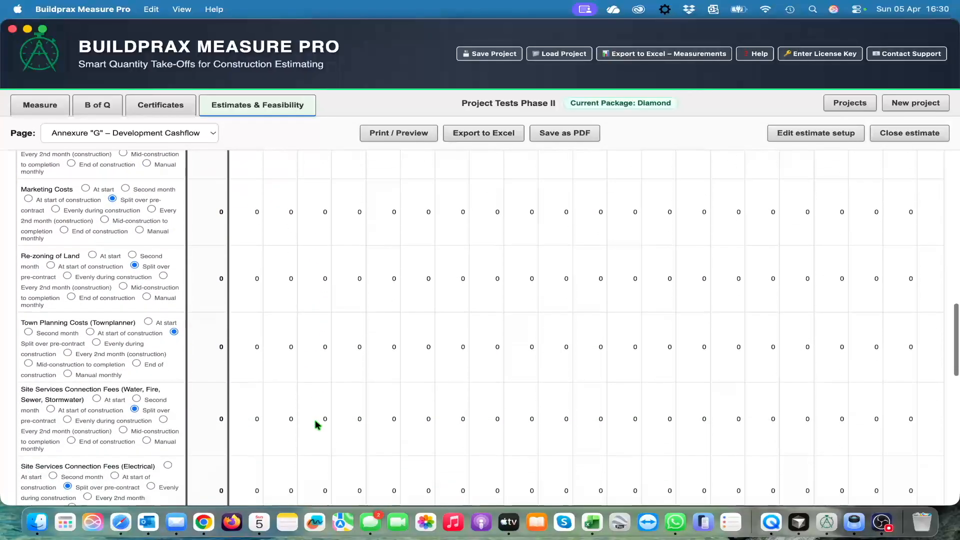
scroll(317, 425, down, 15)
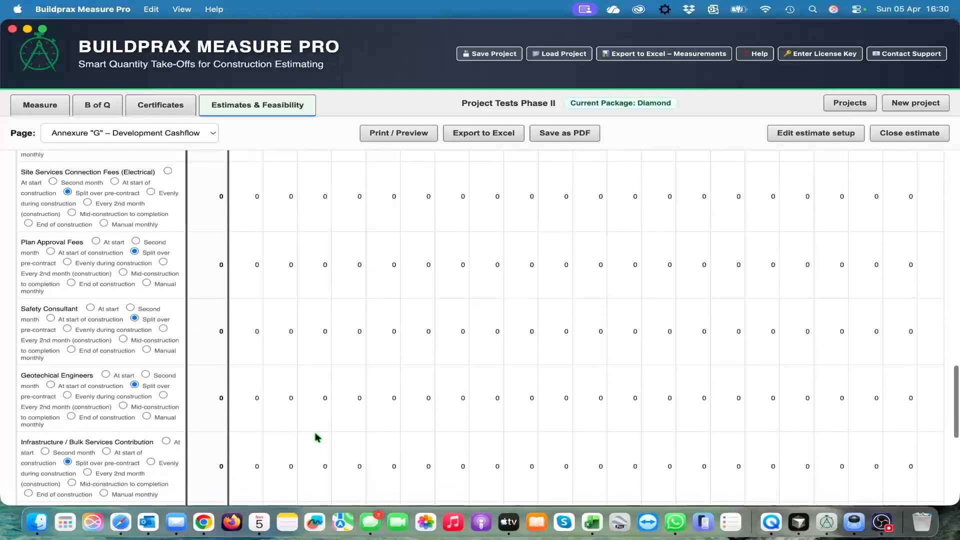
scroll(316, 437, down, 7)
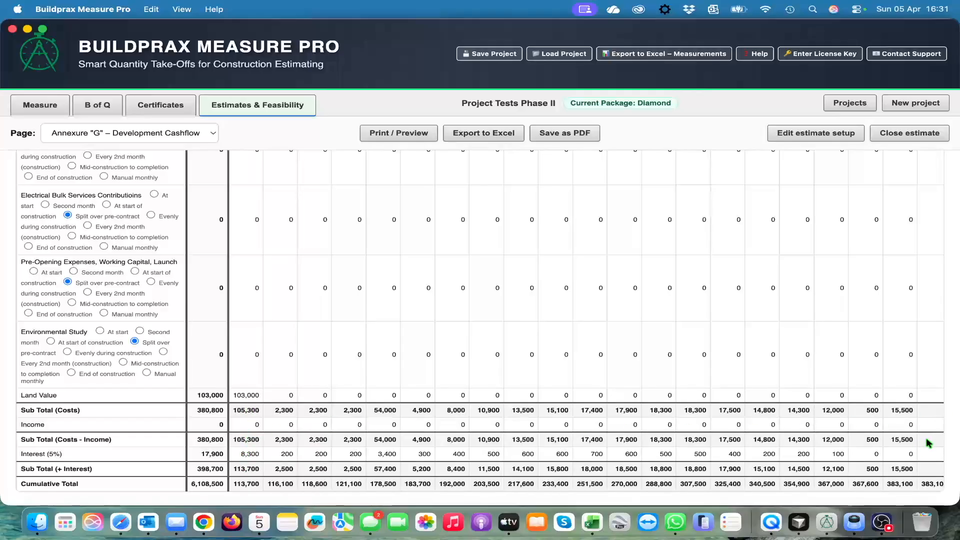
scroll(928, 444, right, 5)
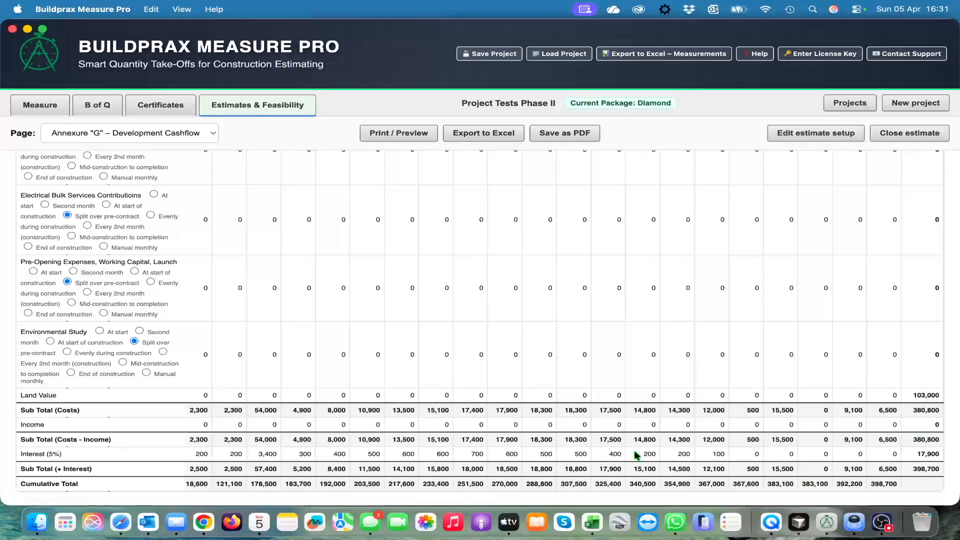
scroll(636, 452, left, 5)
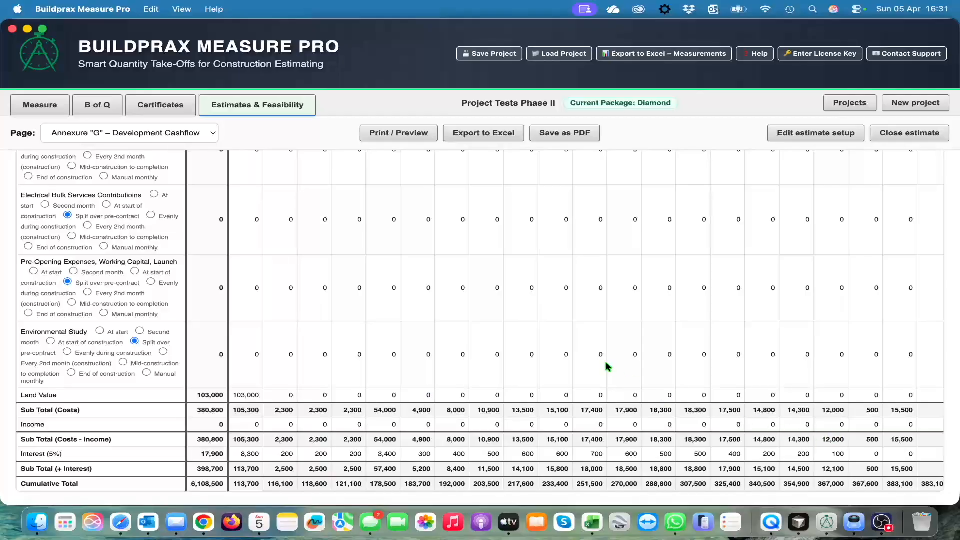
scroll(603, 355, up, 10)
scroll(600, 358, up, 3)
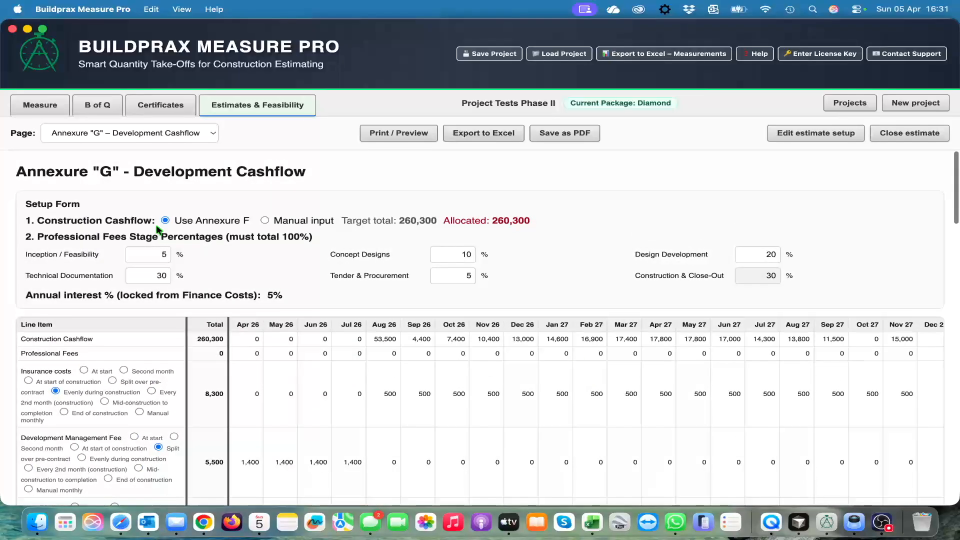
View the curves in Annexure "H" – Cashflow Graph, and open Annexure "A" – Income.
click(214, 131)
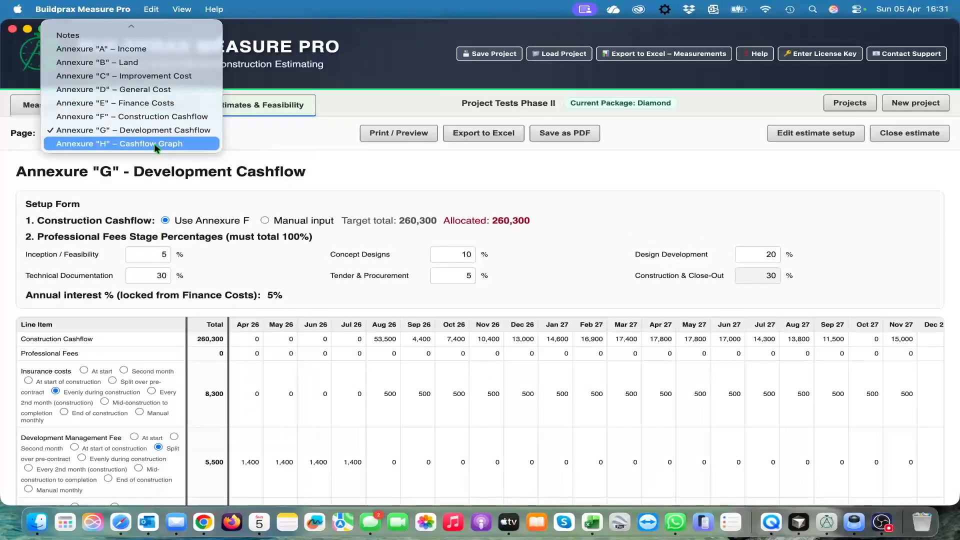
click(157, 144)
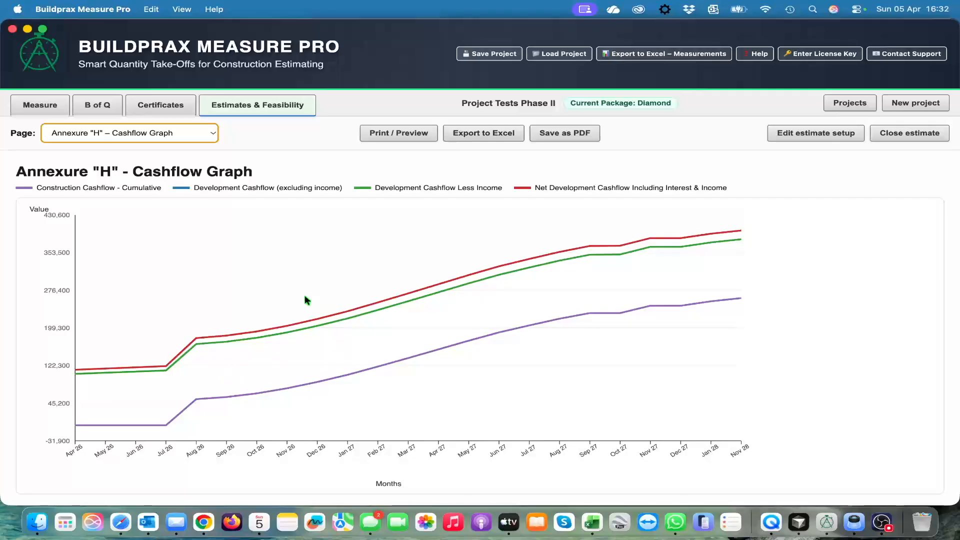
click(211, 132)
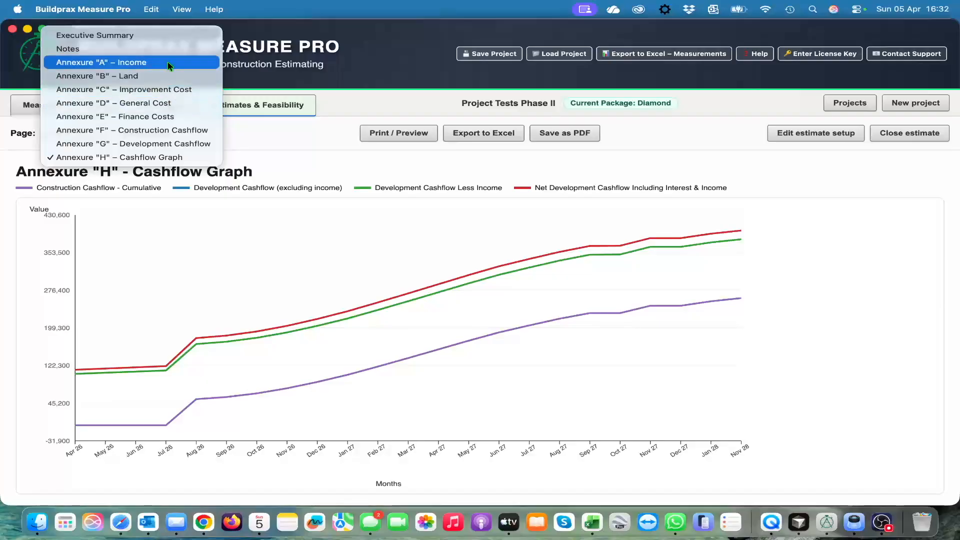
click(169, 63)
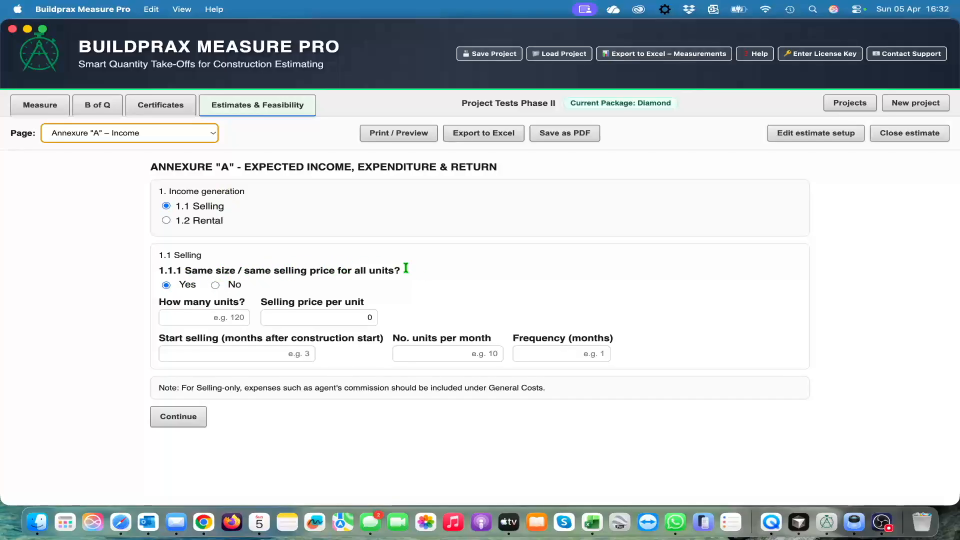
Specify that the units for sale differ in size or selling price, with 2 different unit types.
click(215, 285)
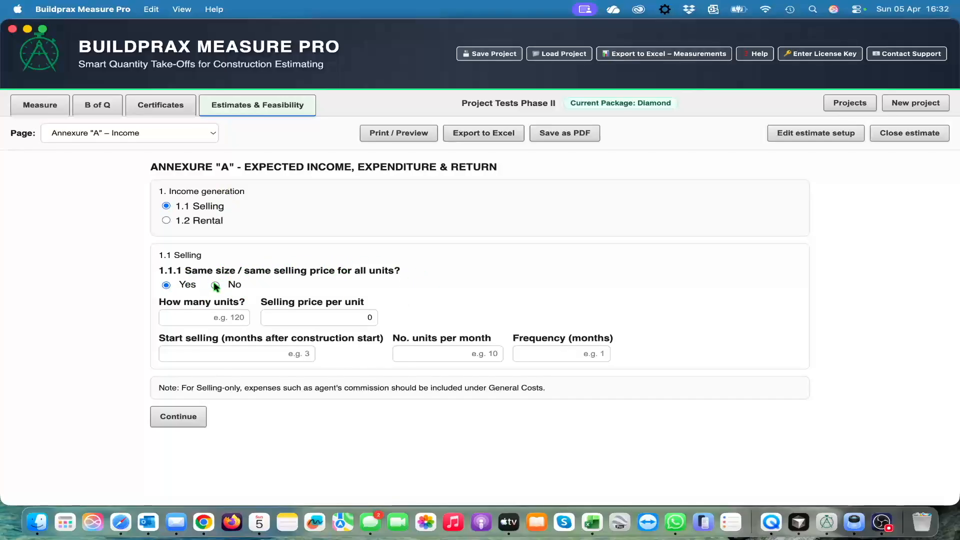
click(254, 319)
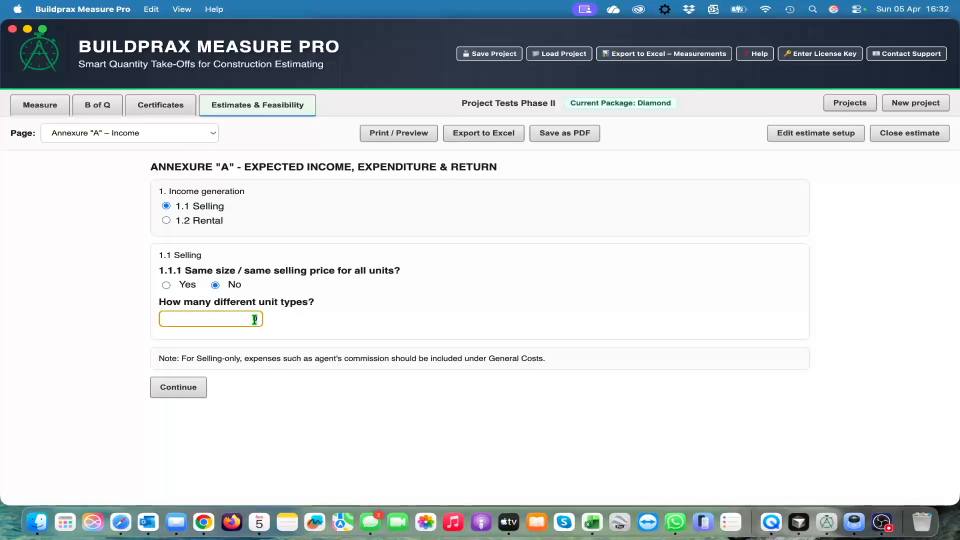
text(2)
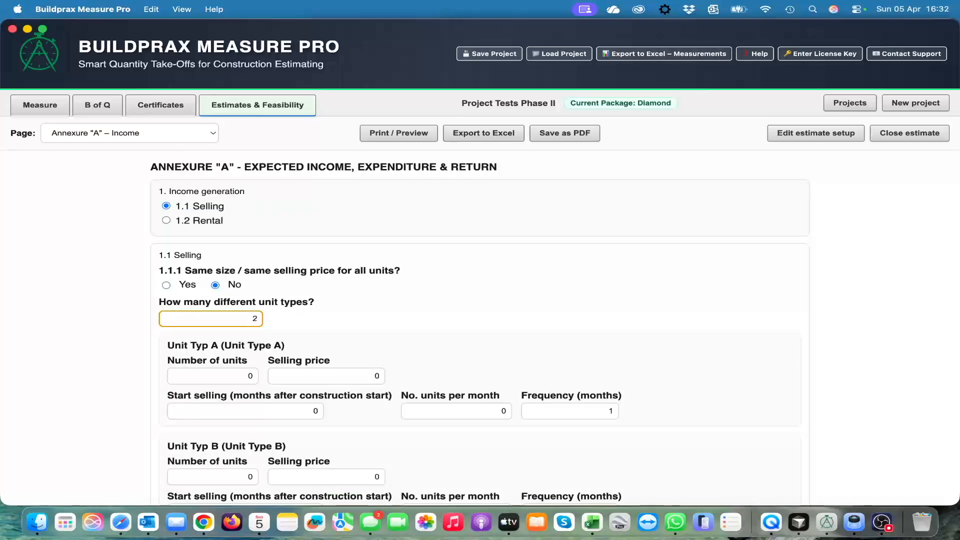
scroll(526, 367, down, 5)
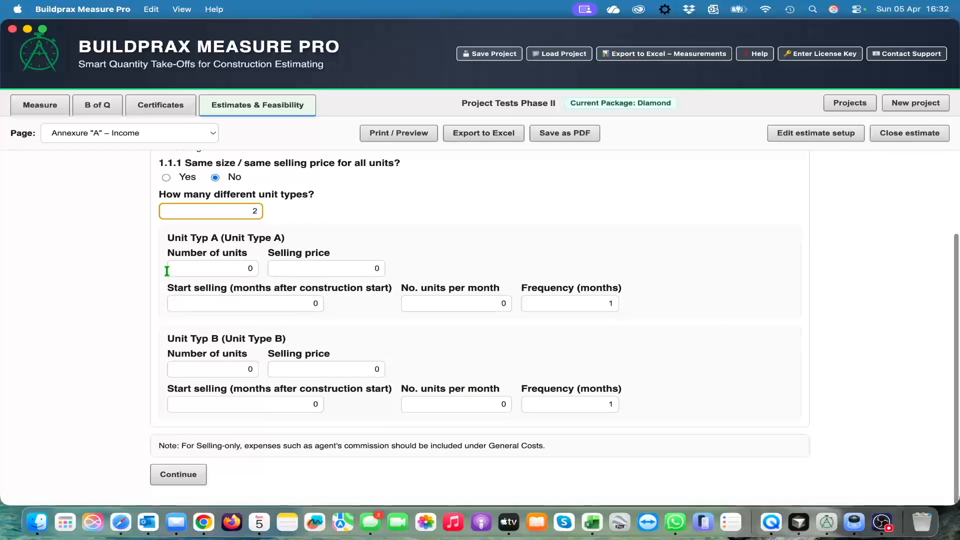
Fill in Unit Type A with 3 units at a selling price of 50,000, selling from month 5 after construction start at 1 unit per month.
click(250, 268)
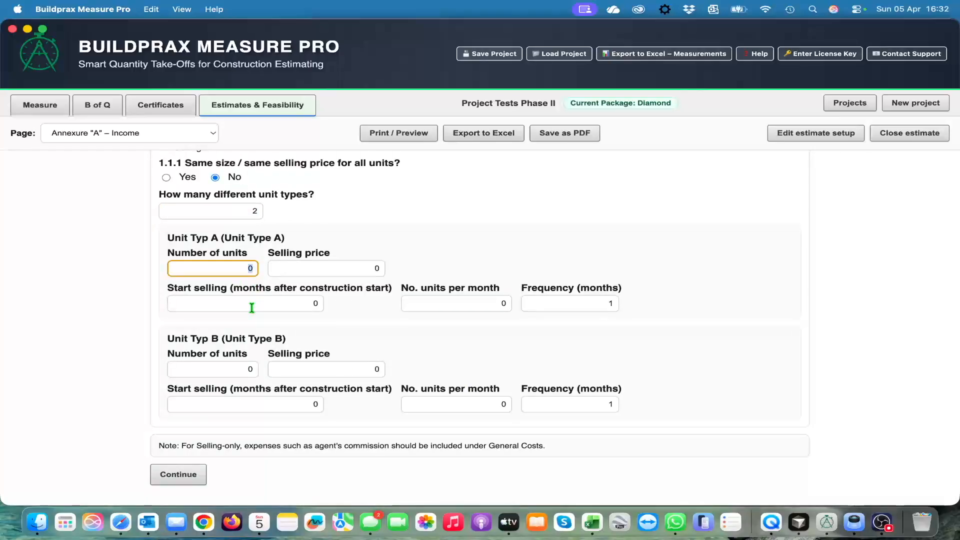
text(3)
click(377, 268)
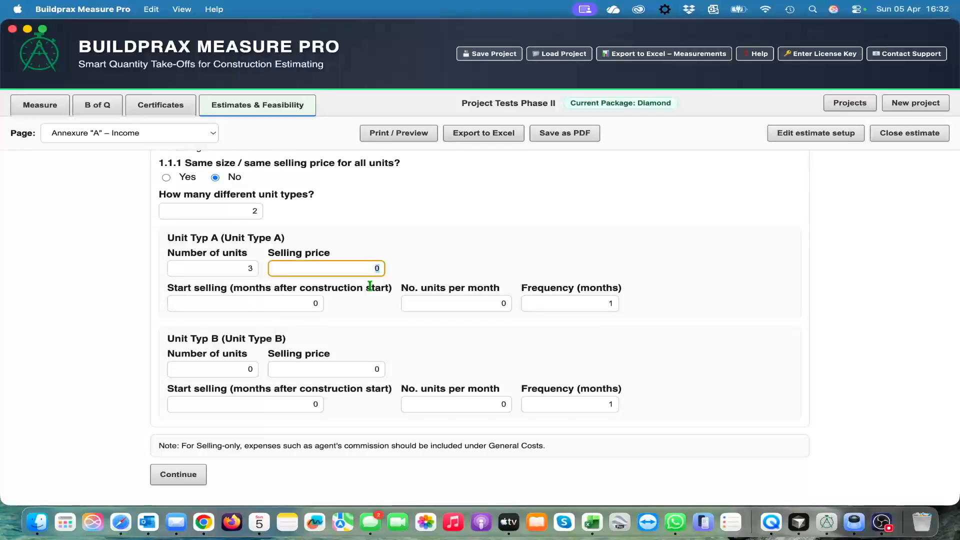
text(50000)
click(307, 307)
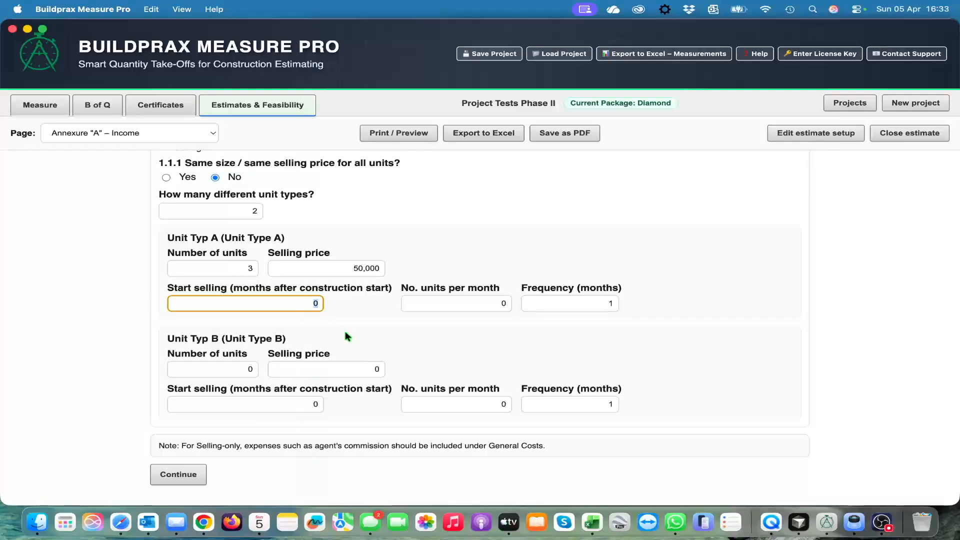
text(5)
click(502, 307)
text(1)
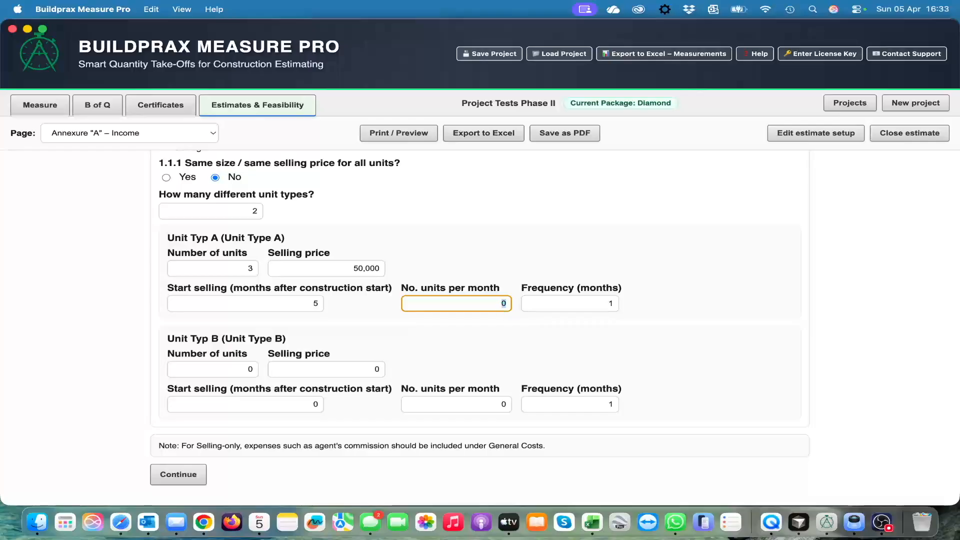
click(608, 304)
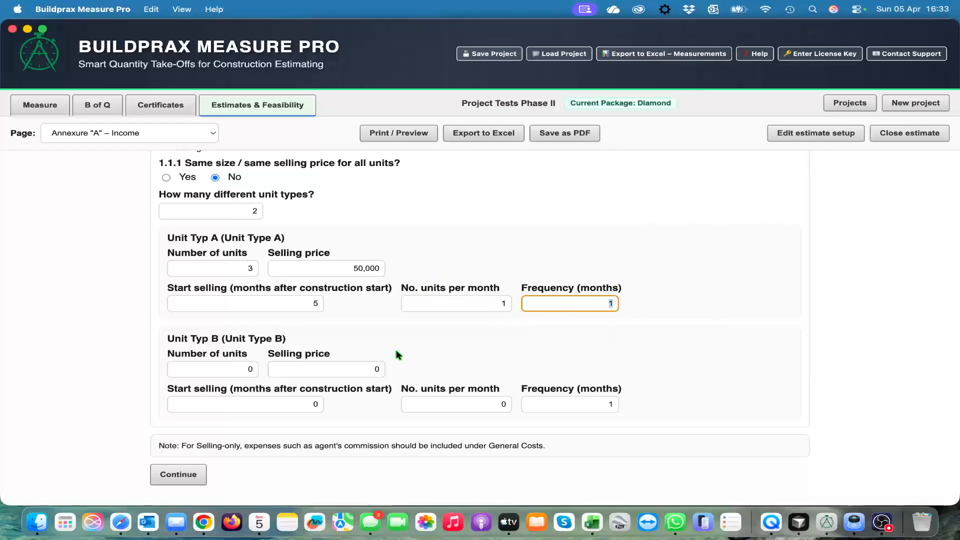
scroll(396, 349, up, 1)
scroll(407, 302, down, 1)
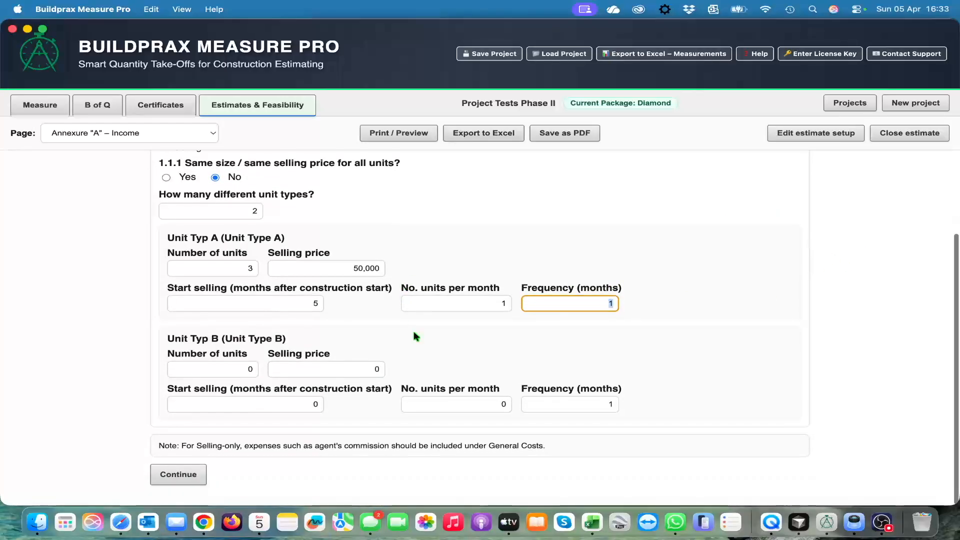
Enter 2 units at a selling price of 30,000 for Unit Type B, and generate the income and profit summary.
click(238, 373)
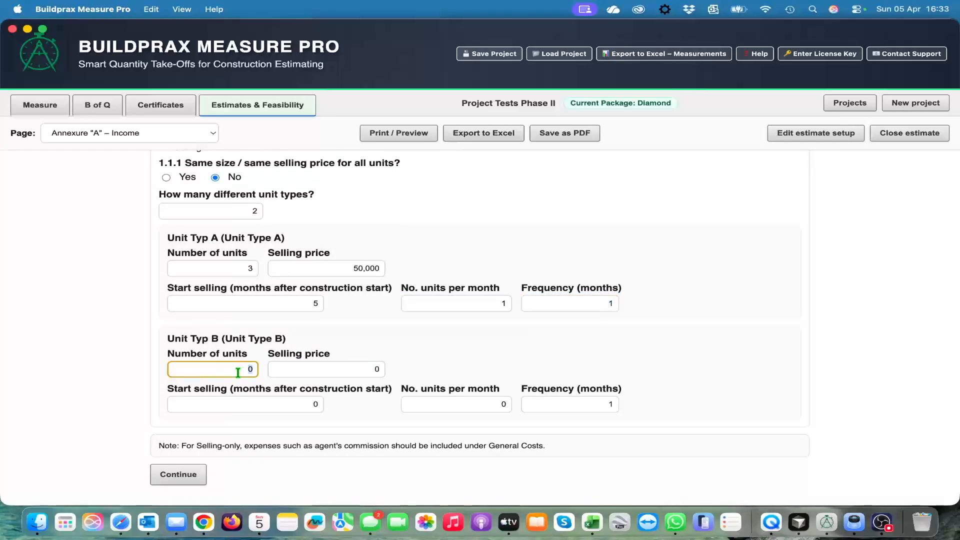
text(2)
key(Tab)
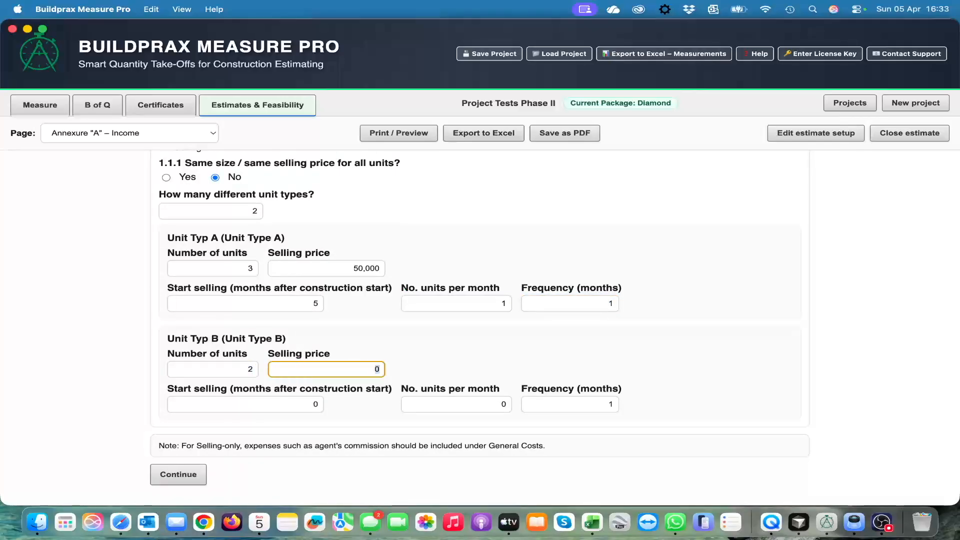
text(30000)
key(Tab)
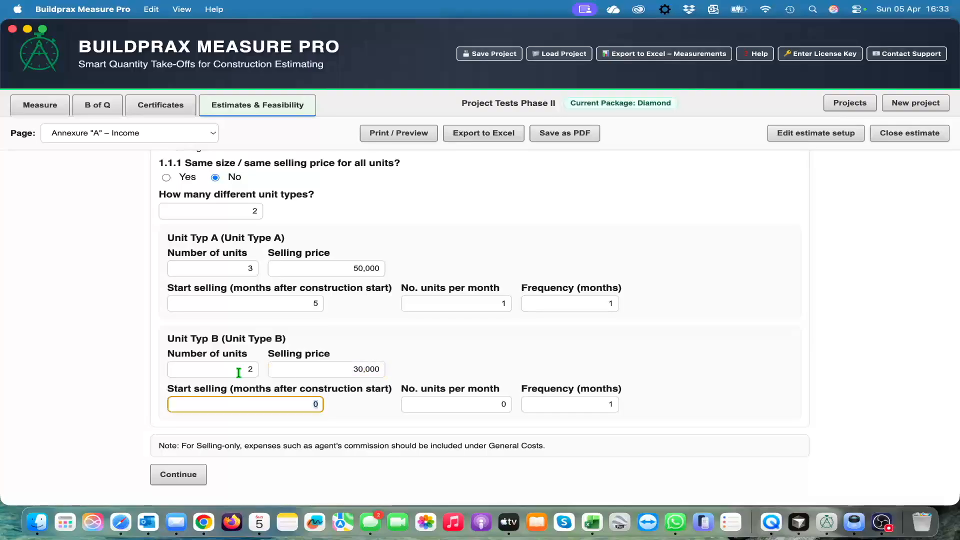
click(177, 479)
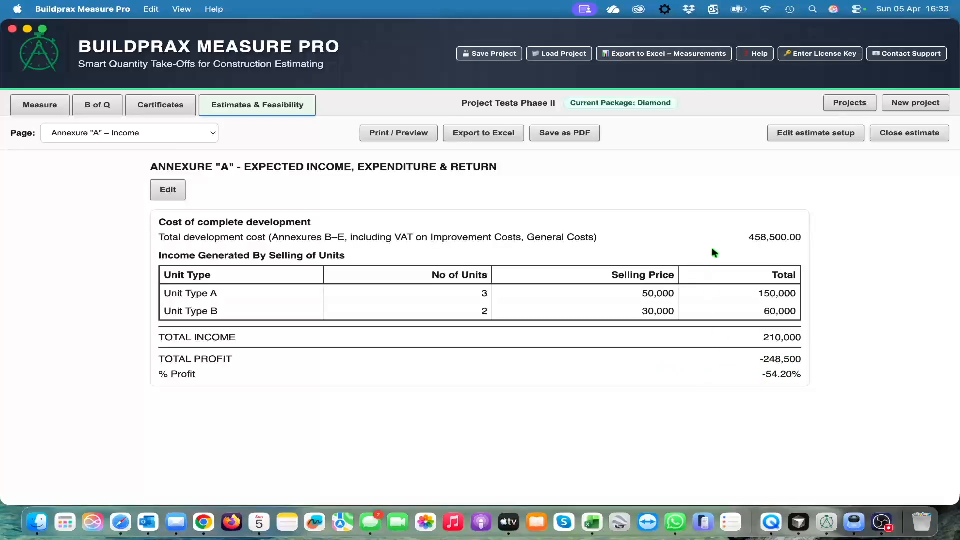
Edit the income setup to use Rental with rates escalated to the start date, a 5% yearly increase and 3 rental types.
click(166, 192)
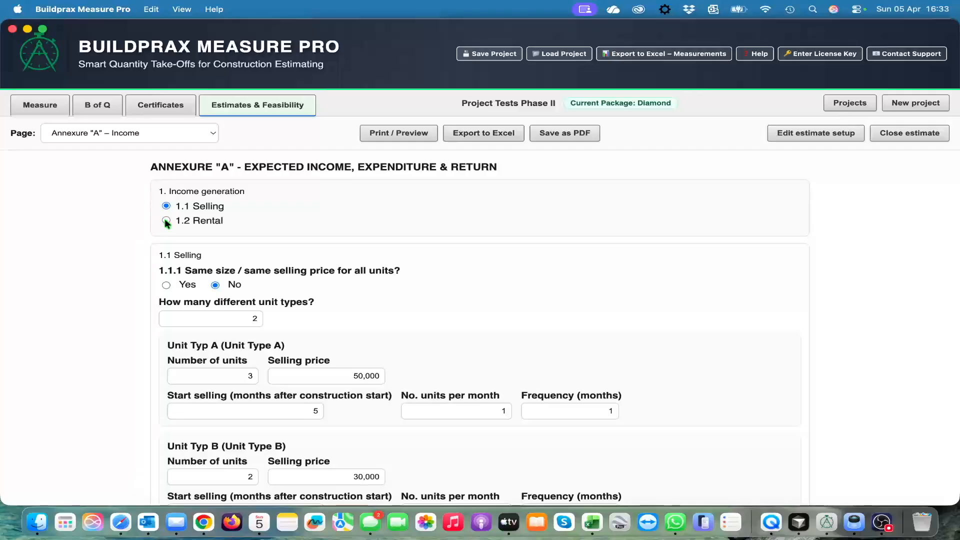
click(166, 221)
scroll(337, 317, down, 1)
scroll(337, 318, down, 1)
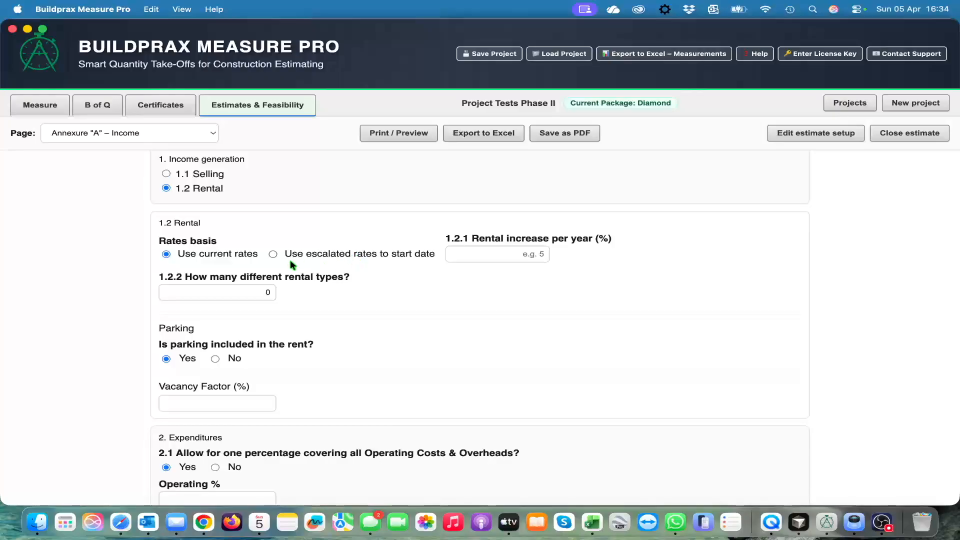
click(272, 254)
click(522, 254)
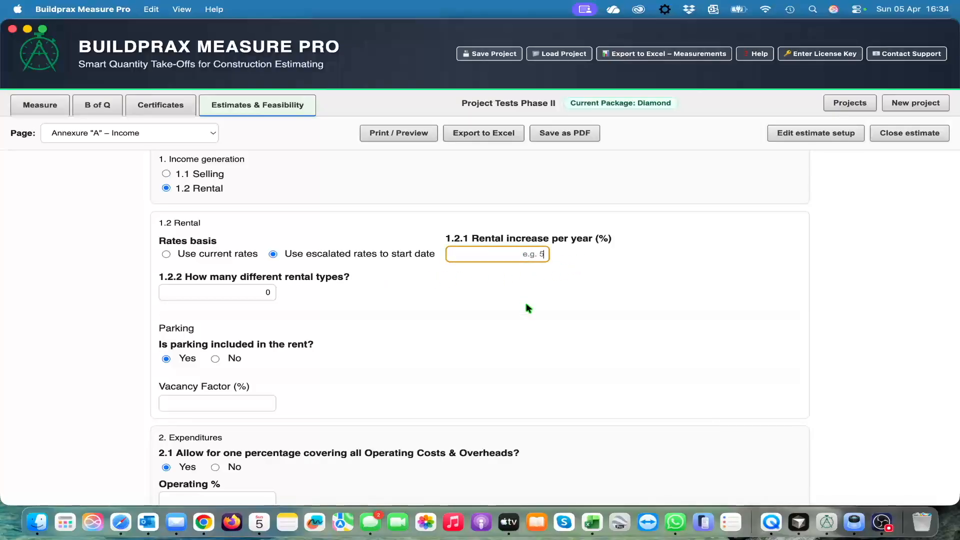
text(5)
key(Tab)
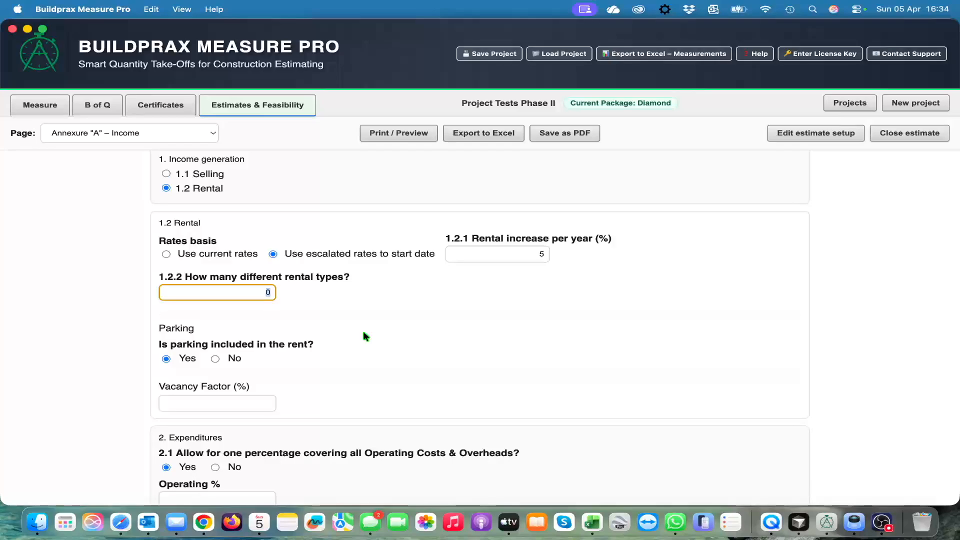
text(3)
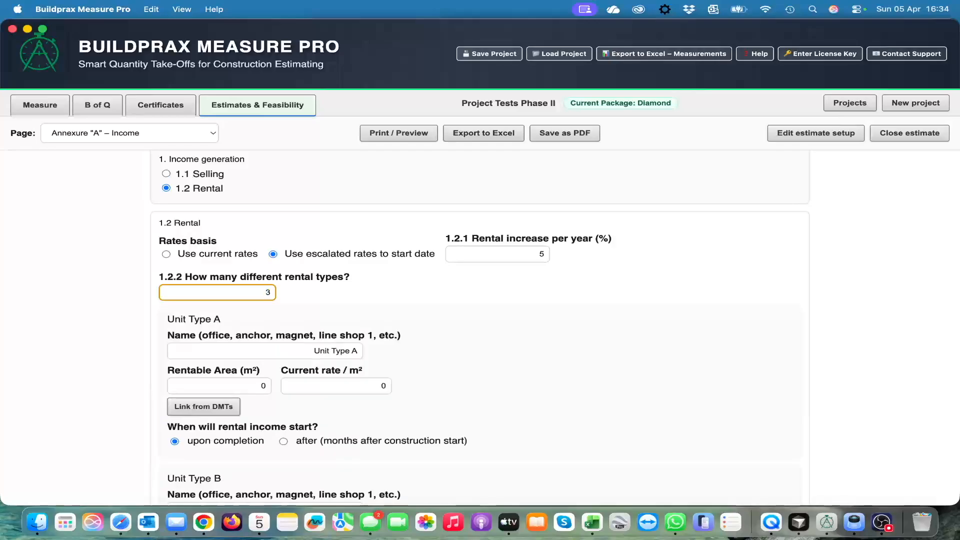
Link rental Unit Type A's rentable area to the Bedroom measurement and set its current rate to 50 per m².
scroll(408, 356, down, 2)
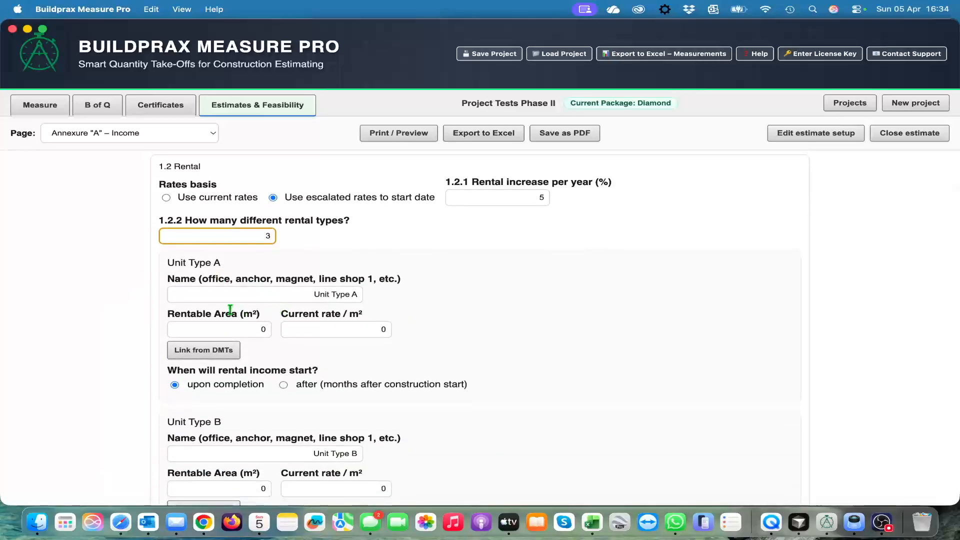
click(258, 331)
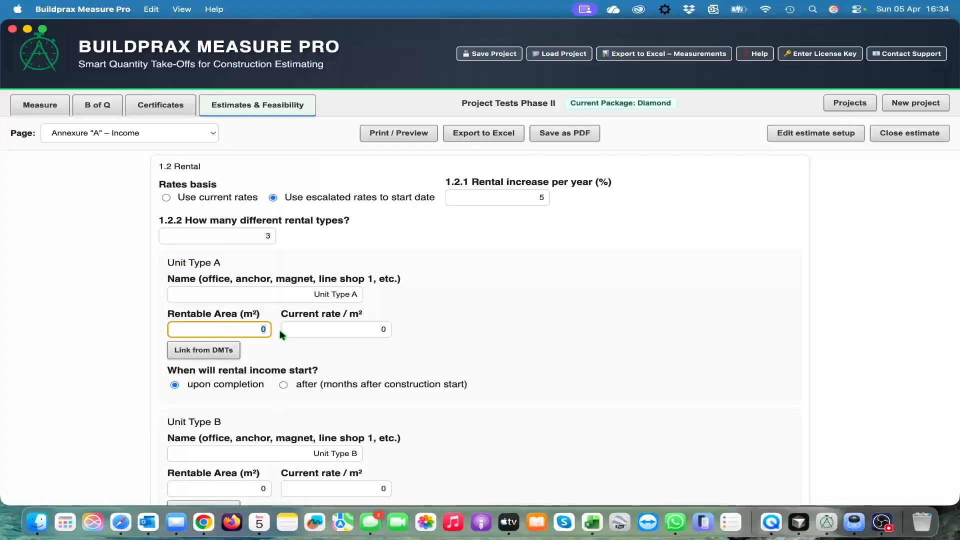
click(227, 353)
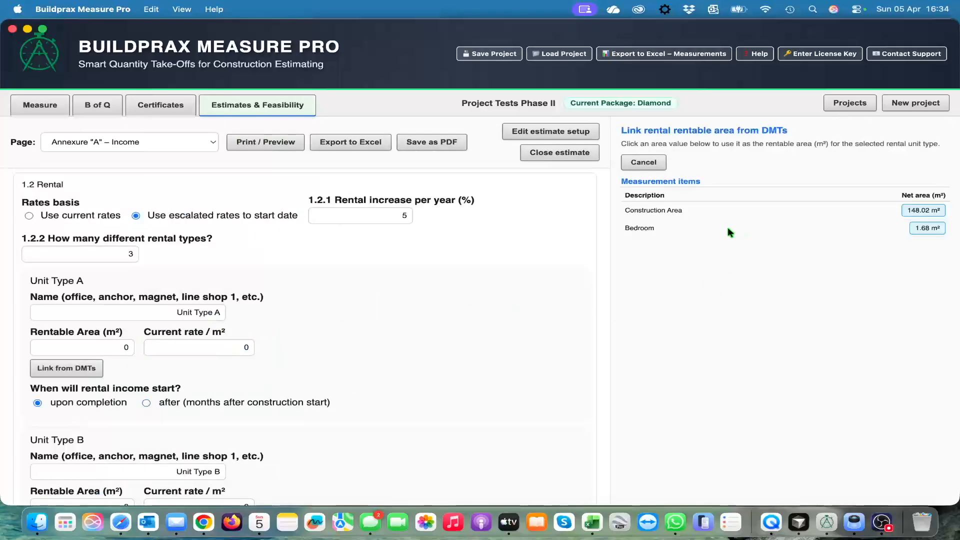
click(933, 229)
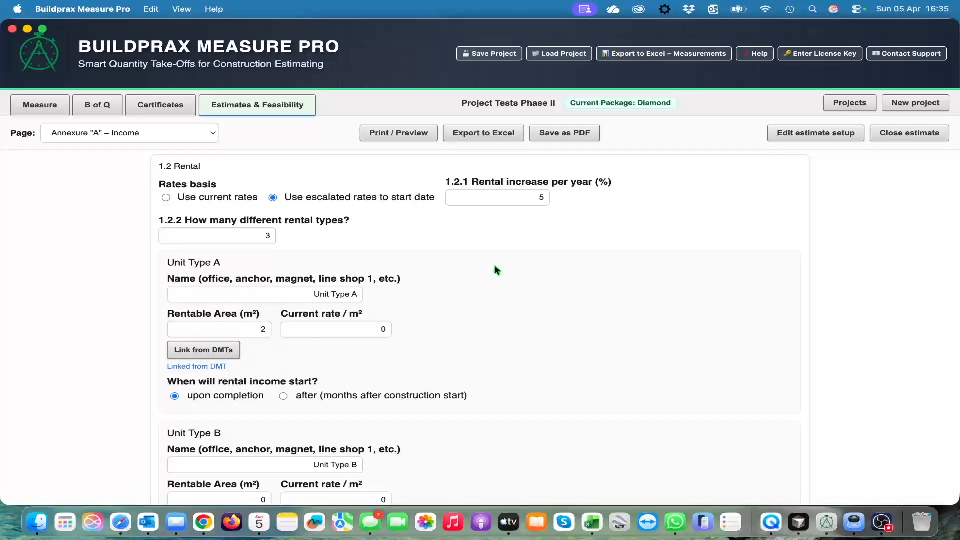
click(366, 330)
text(50)
click(440, 364)
scroll(438, 369, down, 5)
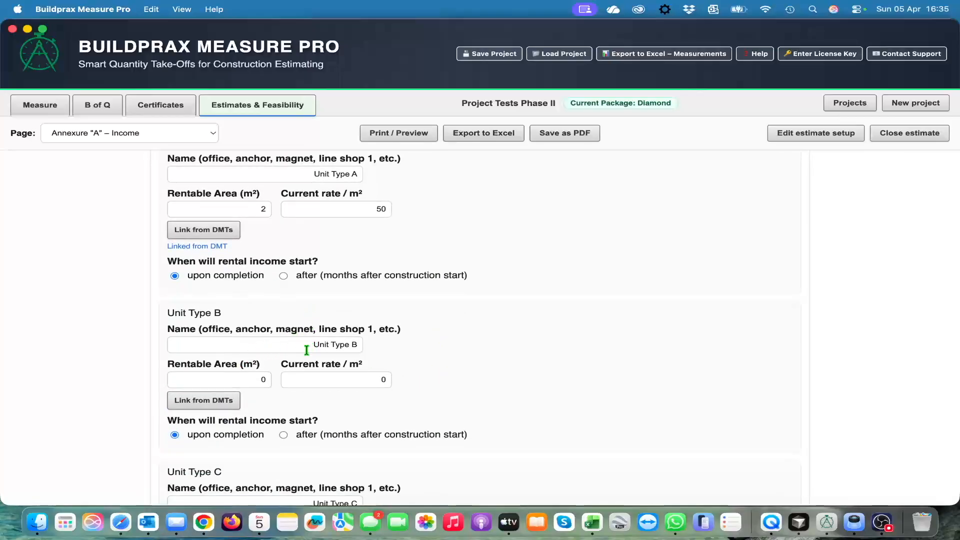
Set rental Unit Type B to 1000 m² at a current rate of 30 per m², with rental income starting upon completion.
click(265, 381)
text(1000)
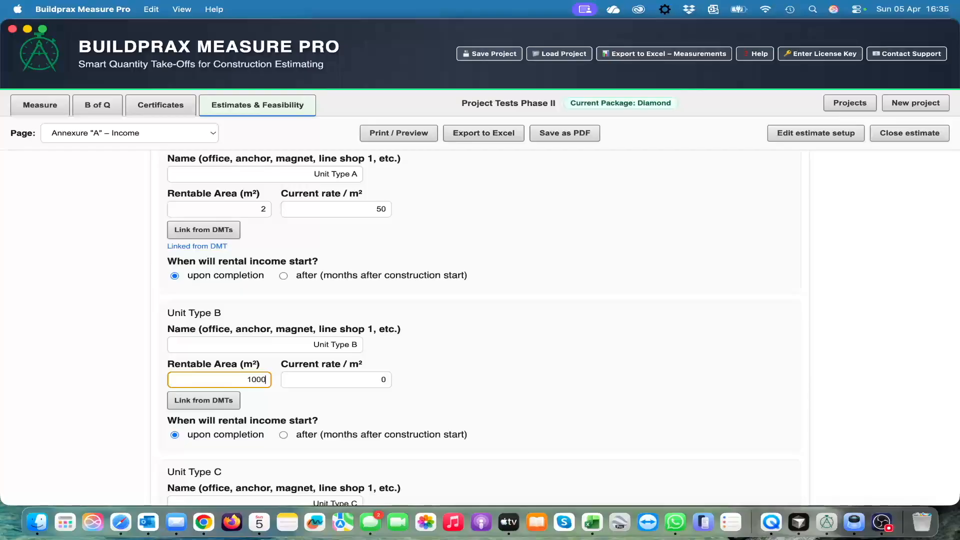
click(356, 384)
text(3)
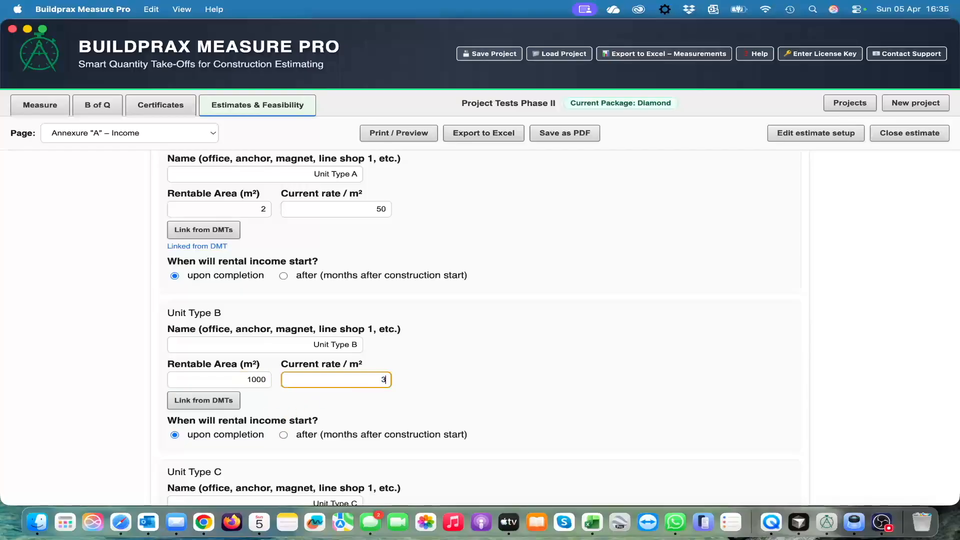
scroll(492, 388, down, 3)
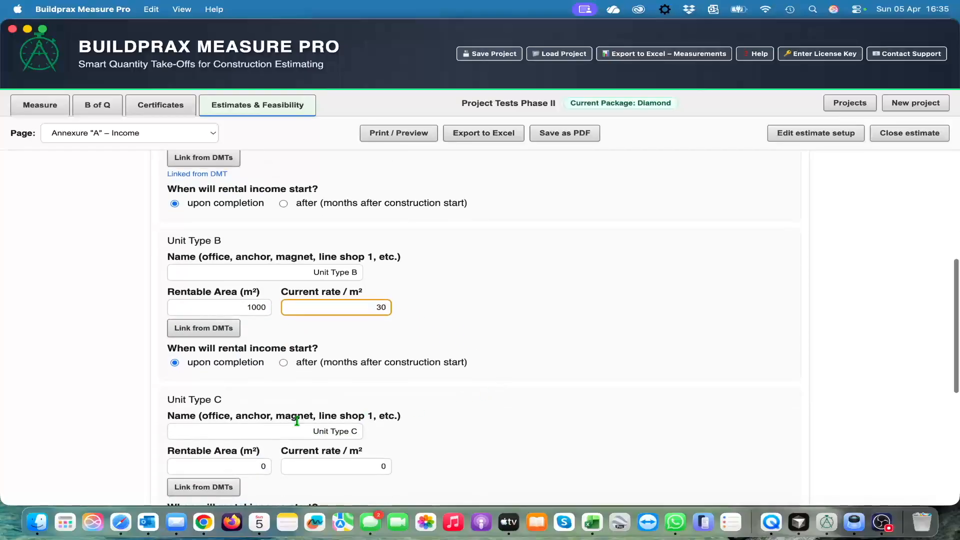
scroll(508, 377, down, 4)
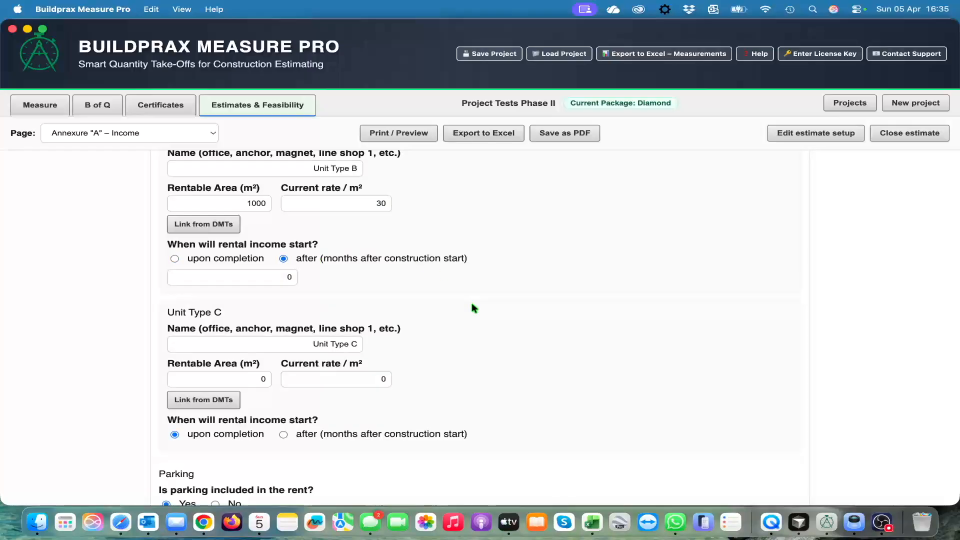
scroll(458, 302, down, 2)
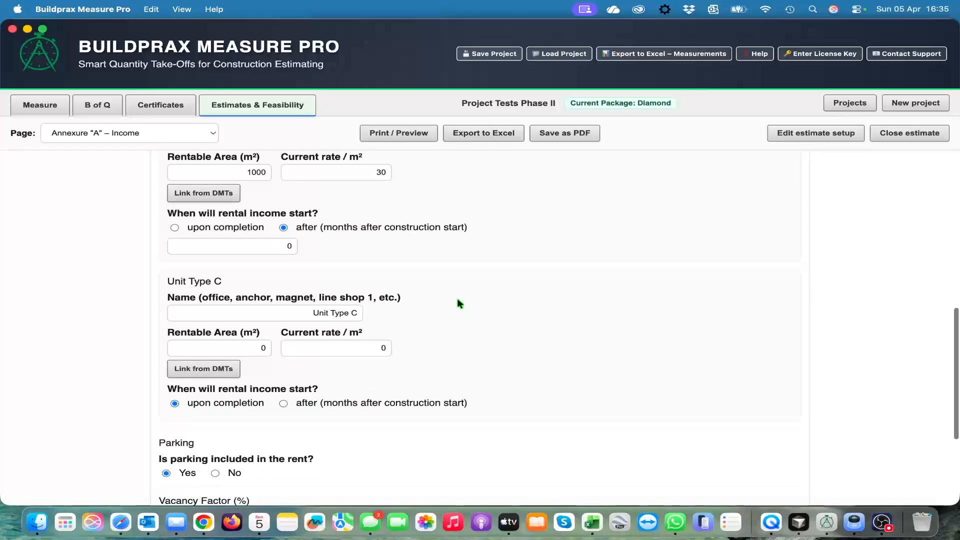
click(175, 228)
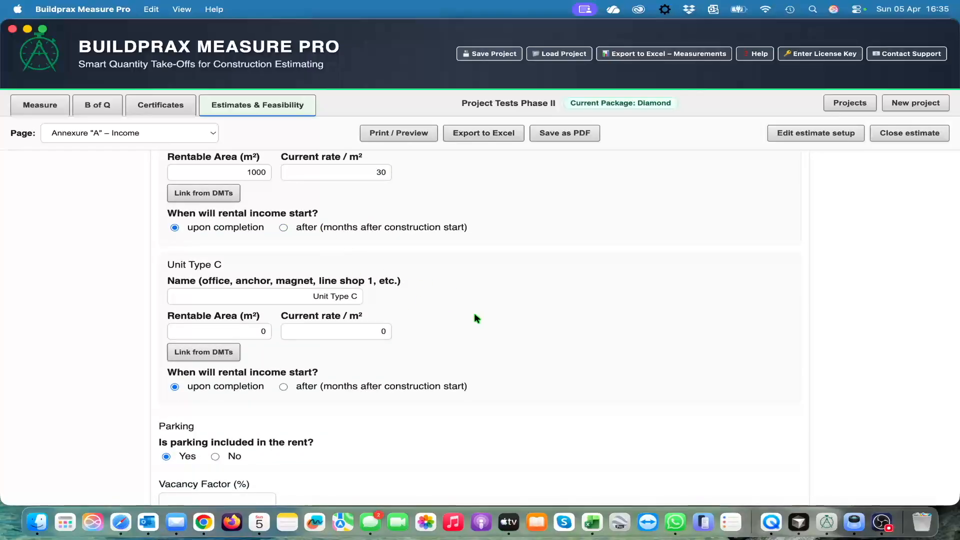
Set rental Unit Type C to a rentable area of 20 m² at a current rate of 50 per m².
scroll(477, 320, down, 4)
click(255, 263)
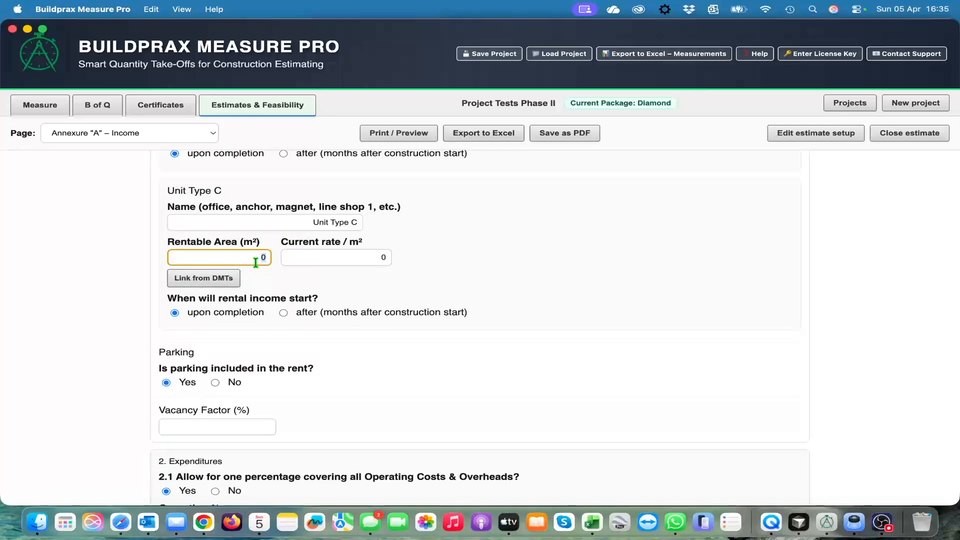
text(2)
click(353, 259)
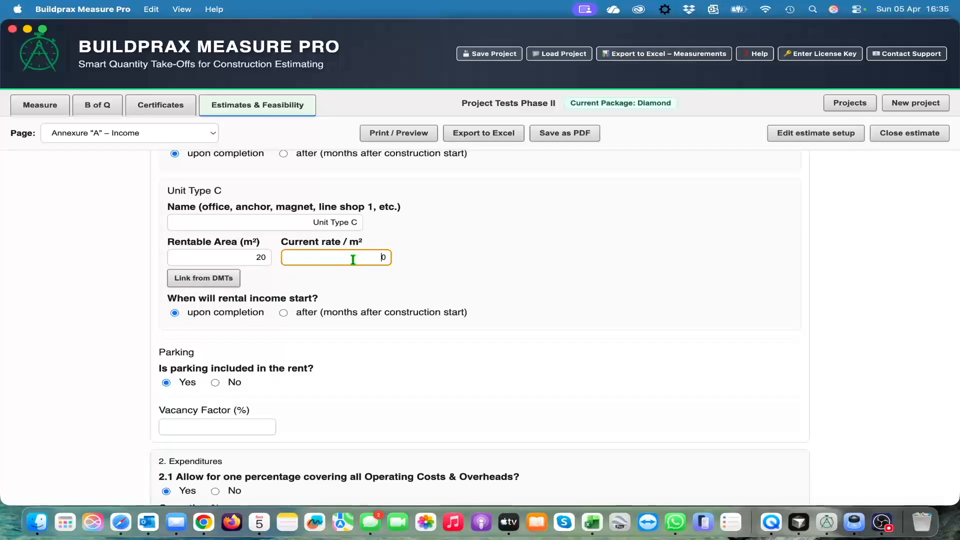
text(5)
key(BackSpace)
Change the rentable area of rental Unit Type B to 50 m².
scroll(517, 316, down, 2)
scroll(471, 328, up, 5)
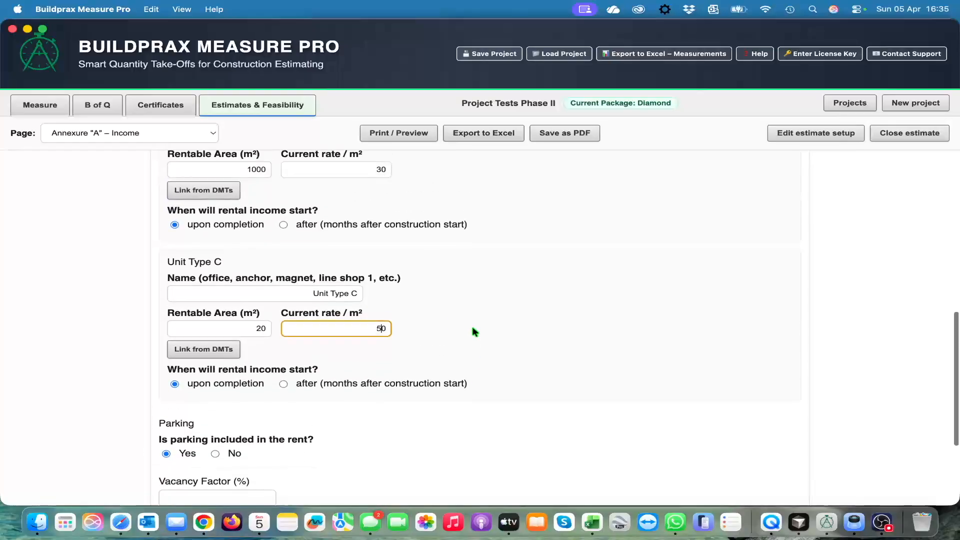
scroll(475, 332, up, 1)
double_click(259, 353)
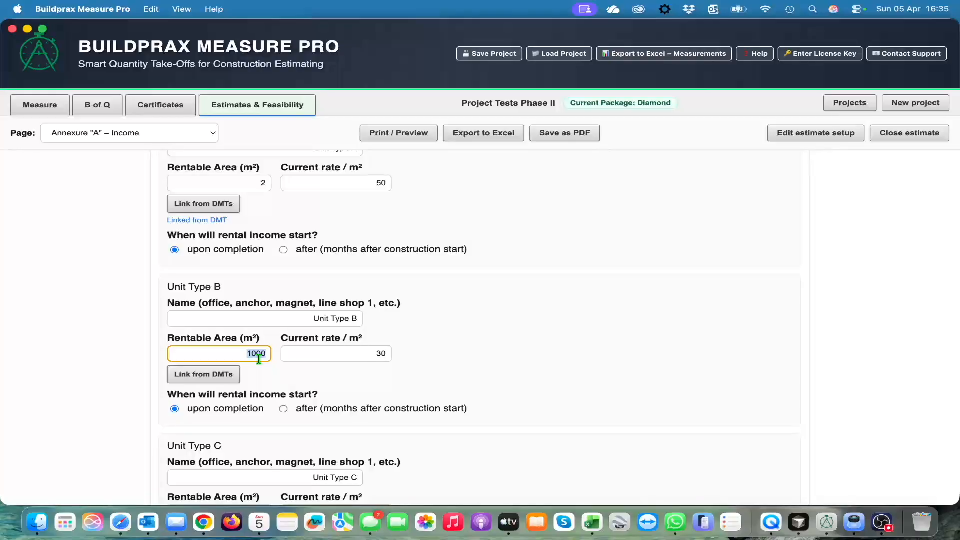
text(50)
click(526, 395)
scroll(527, 398, down, 1)
scroll(526, 394, down, 7)
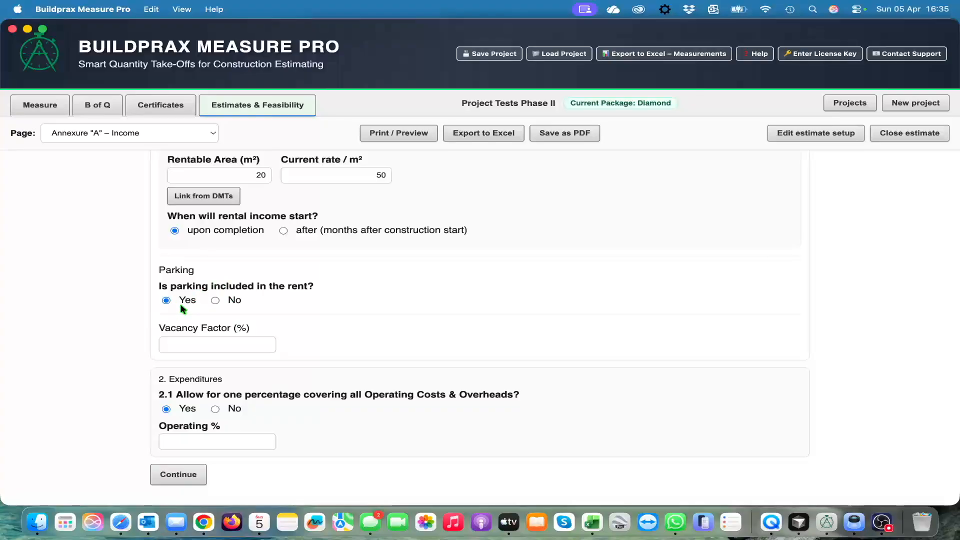
Exclude parking from the rent and enter 3 open bays at 50, 2 covered bays at 100 and 4 basement bays at 150.
click(215, 300)
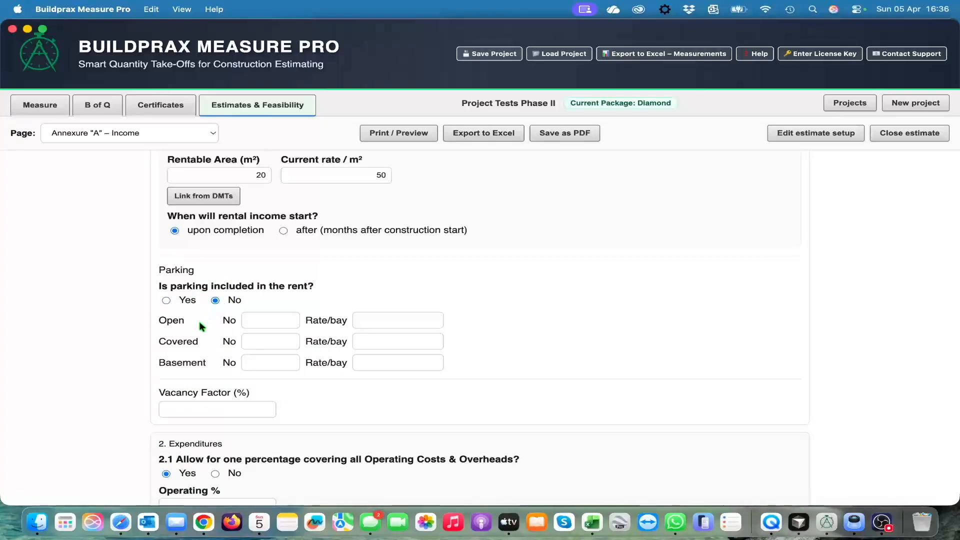
click(269, 322)
key(Tab)
key(Tab)
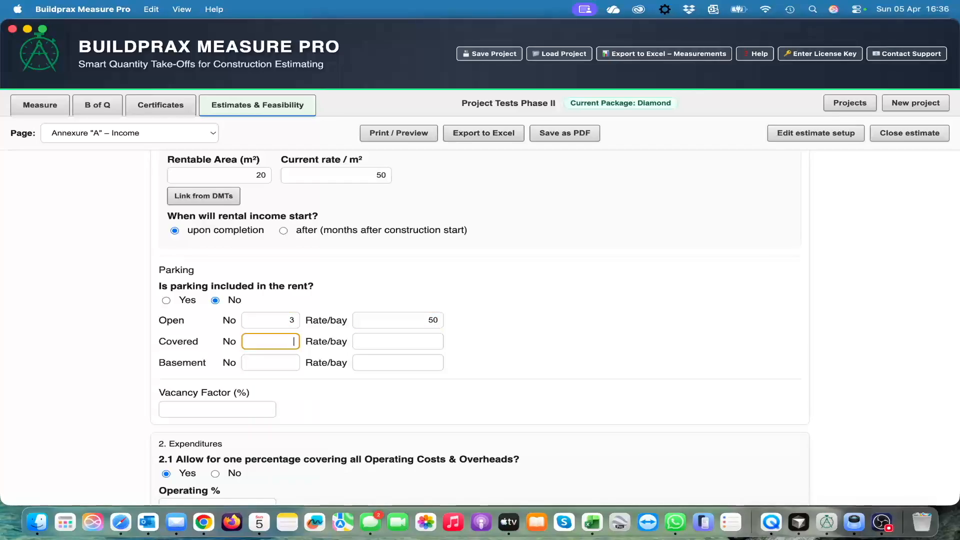
text(2)
key(Tab)
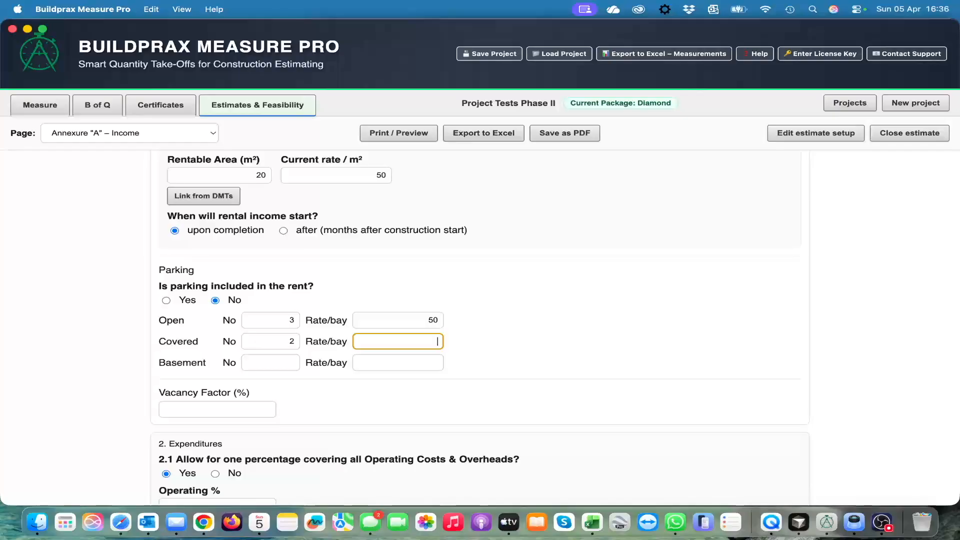
text(100)
key(Tab)
text(4)
key(Tab)
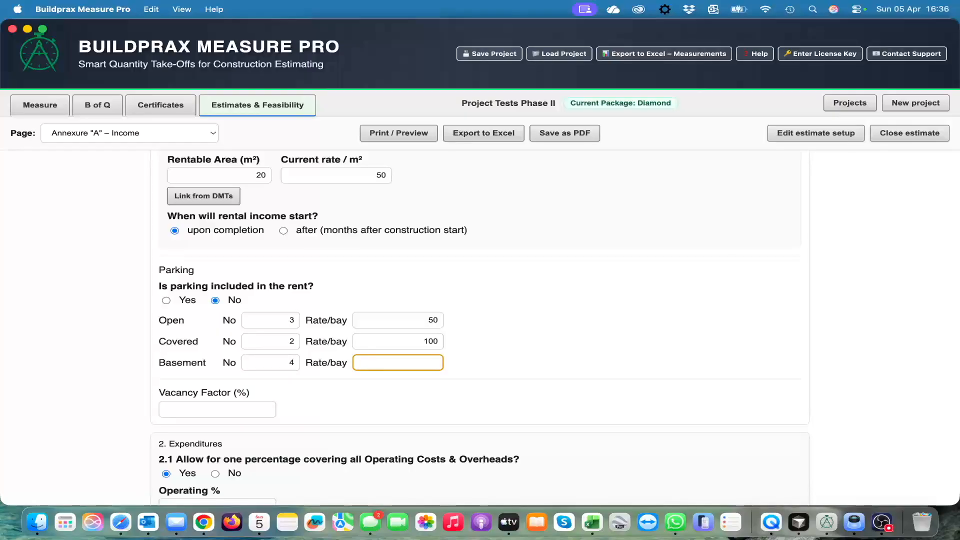
key(Tab)
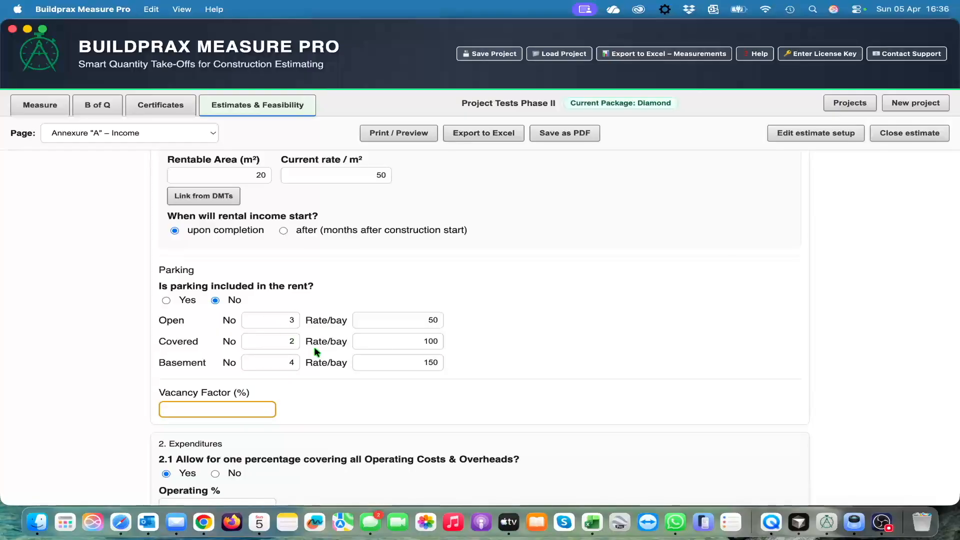
Set the vacancy factor to 15%, switch operating costs from one overall percentage to itemised lines, and generate the rental income annexure.
scroll(401, 371, down, 2)
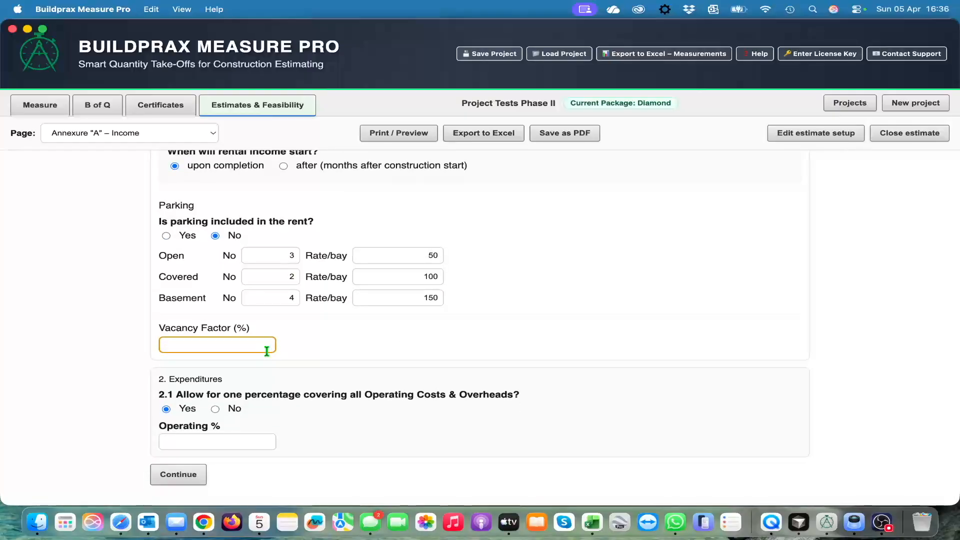
click(345, 430)
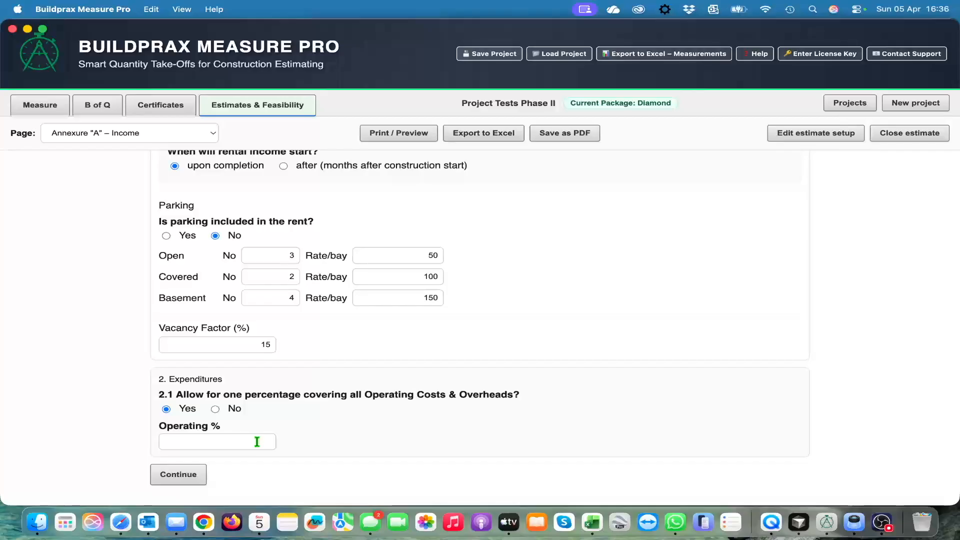
click(216, 410)
scroll(349, 441, down, 3)
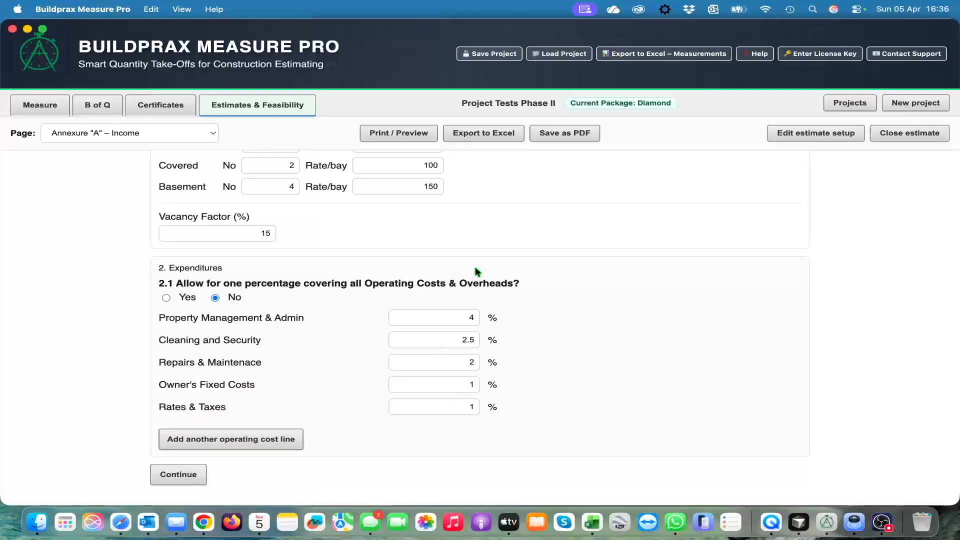
click(175, 476)
Review Annexure "A" from the monthly rental and parking income through vacancy and operating costs to the net return on investment.
scroll(538, 346, down, 2)
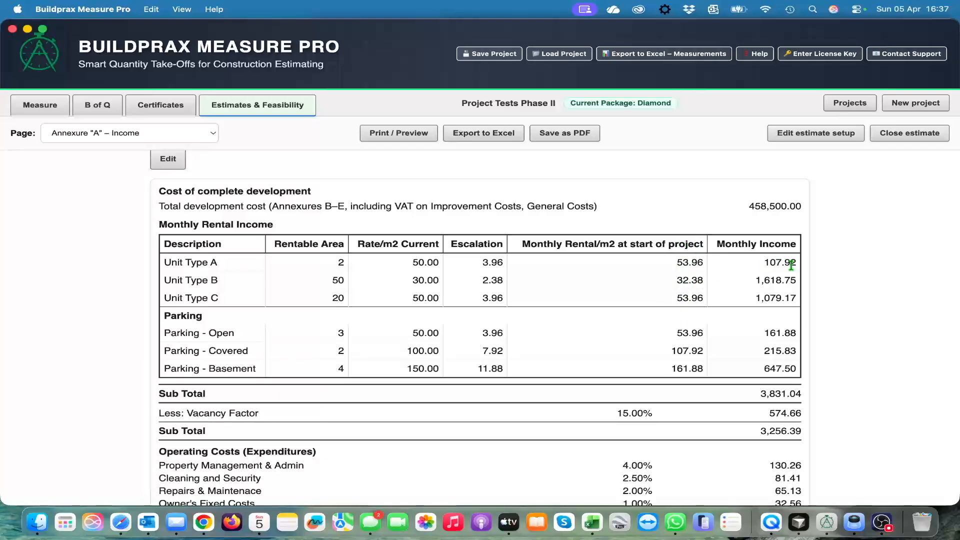
scroll(732, 344, down, 3)
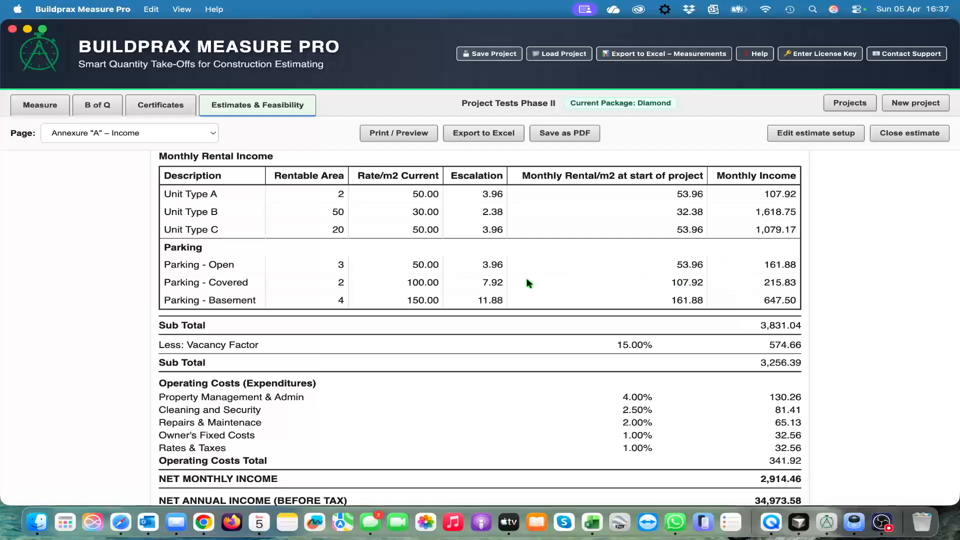
scroll(739, 307, down, 2)
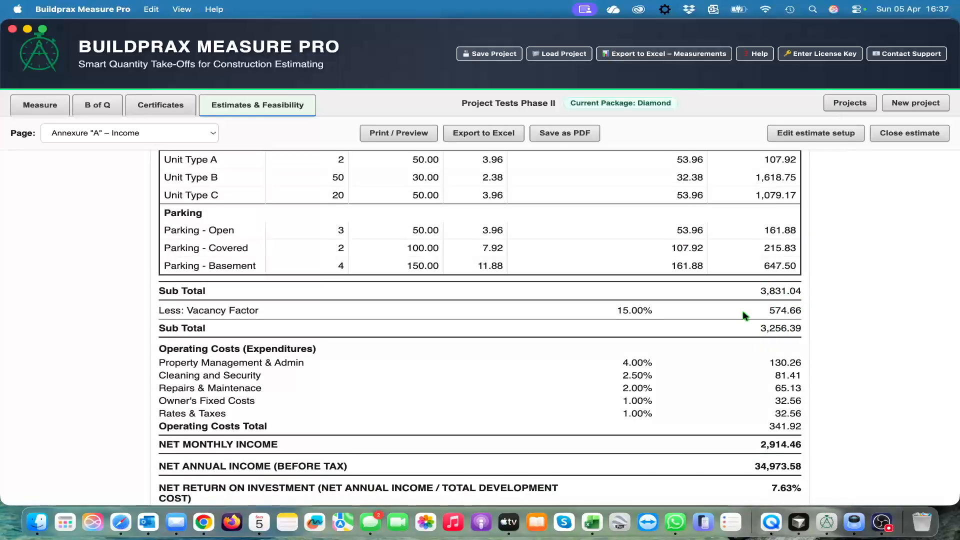
scroll(742, 315, down, 1)
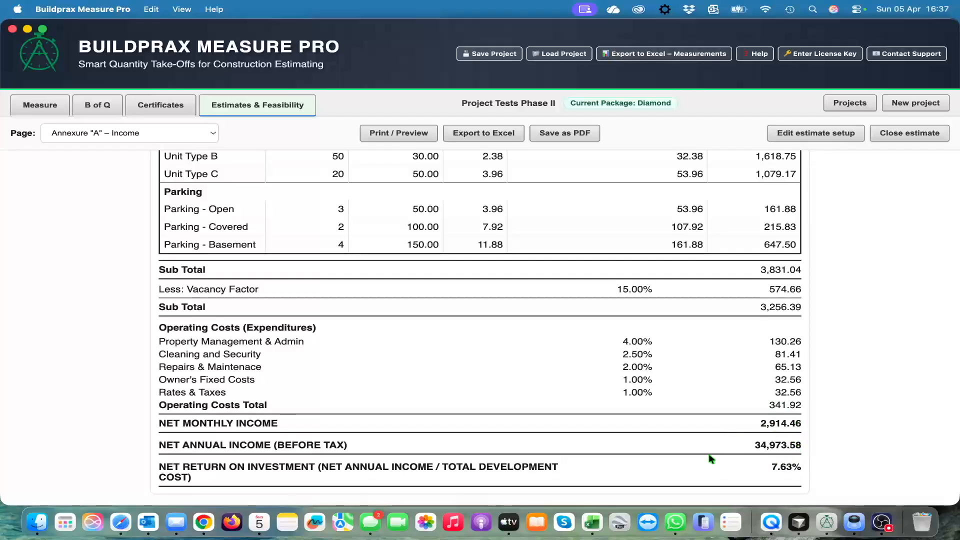
scroll(687, 445, up, 5)
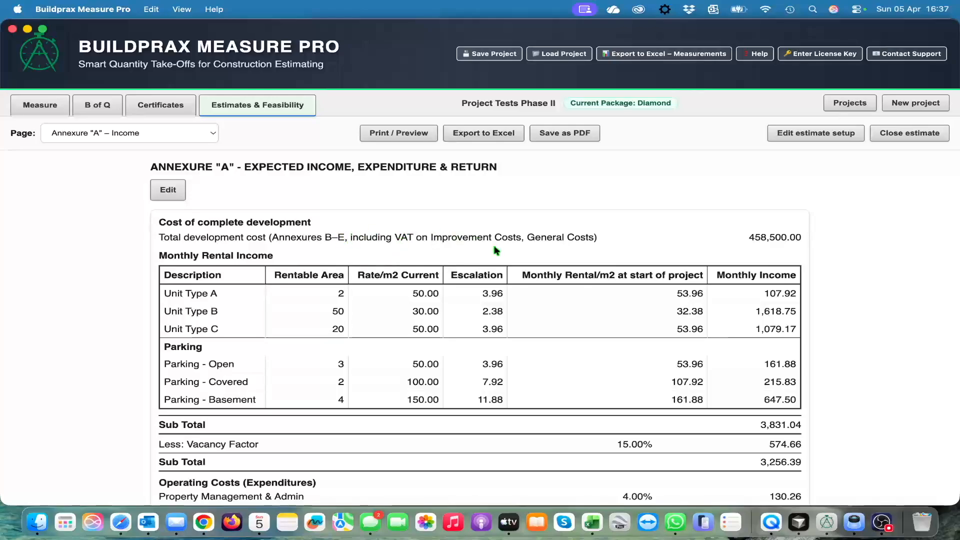
scroll(631, 289, down, 5)
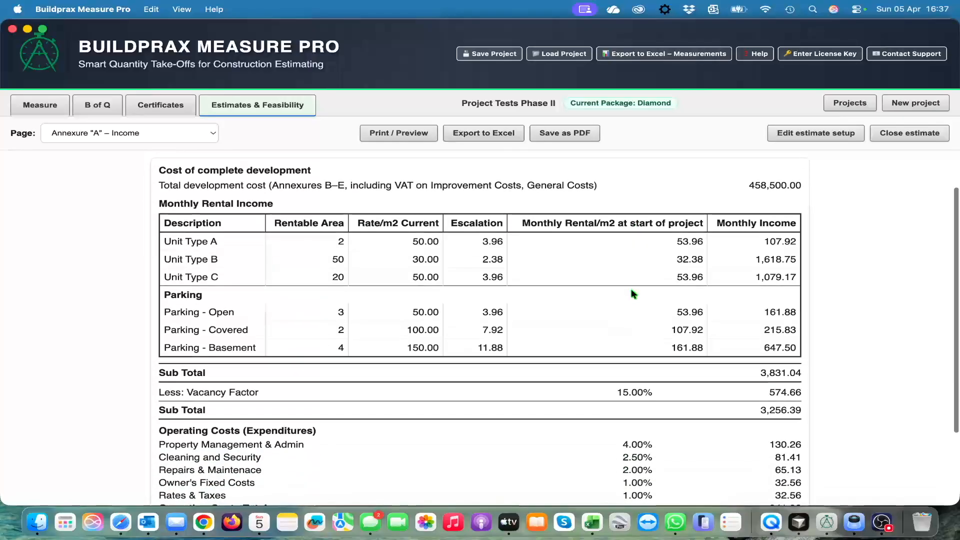
scroll(631, 294, down, 1)
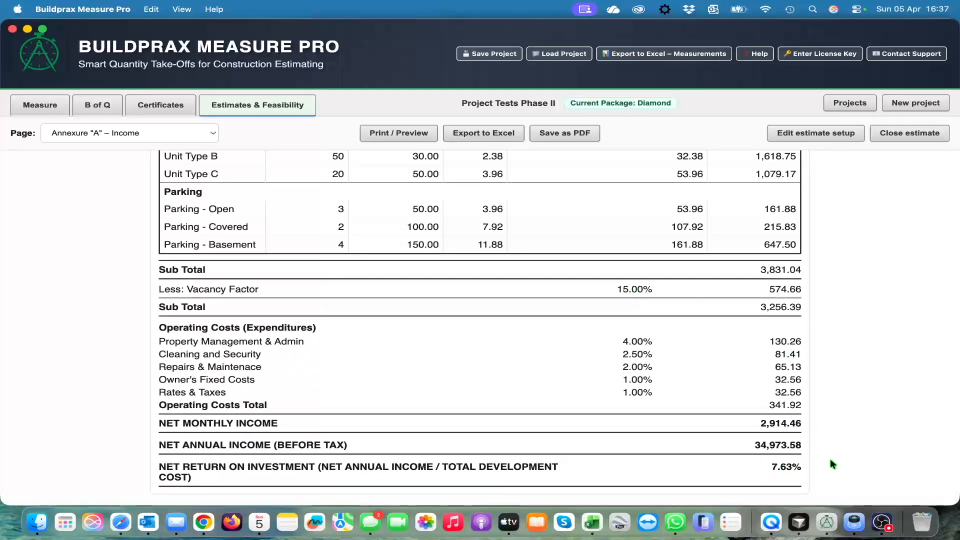
scroll(675, 420, up, 6)
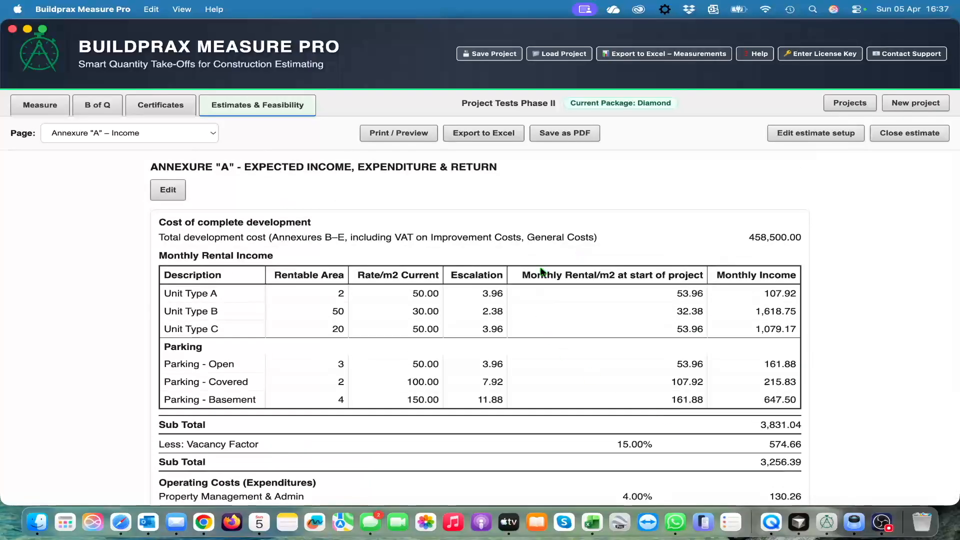
Open the Executive Summary page and review its cost, construction area, first-year income and return figures down to the signature lines.
click(212, 132)
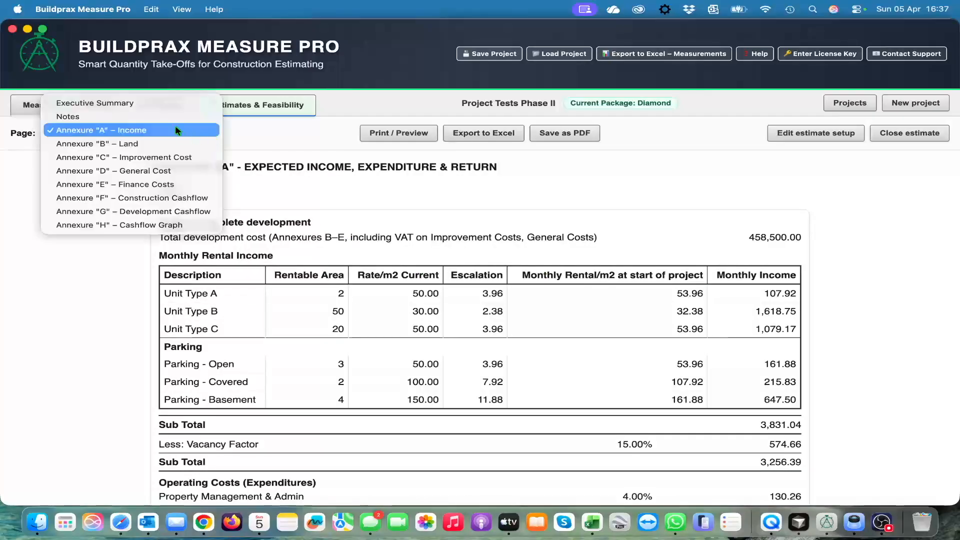
click(179, 101)
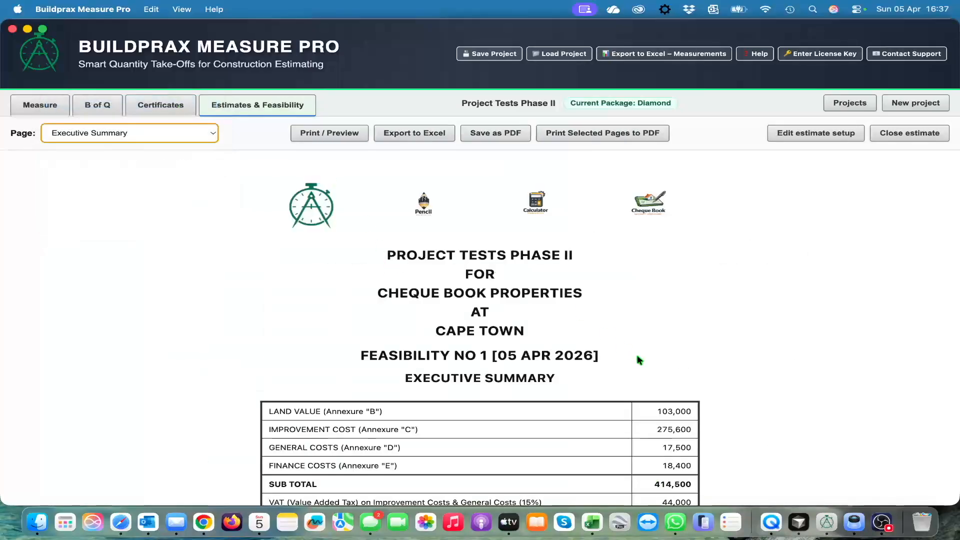
scroll(639, 360, down, 4)
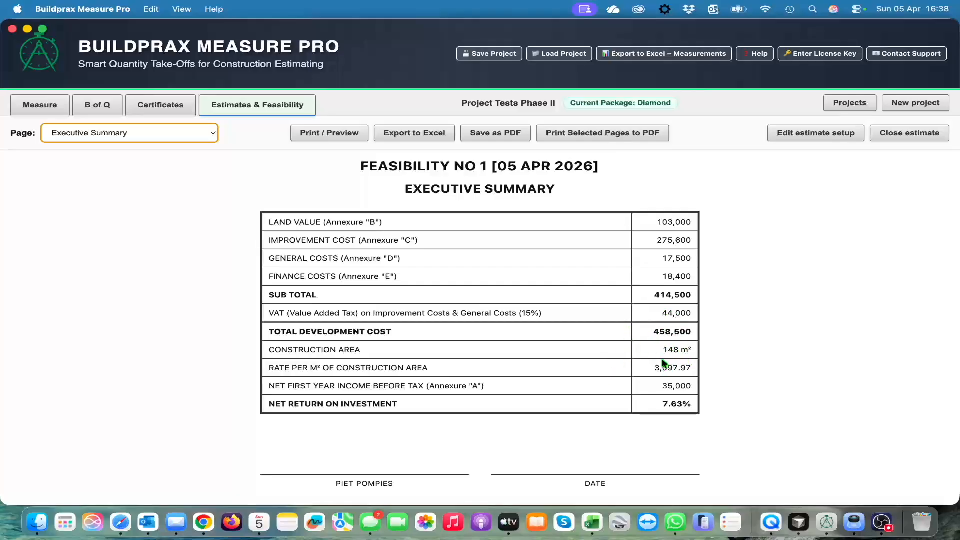
scroll(625, 417, down, 1)
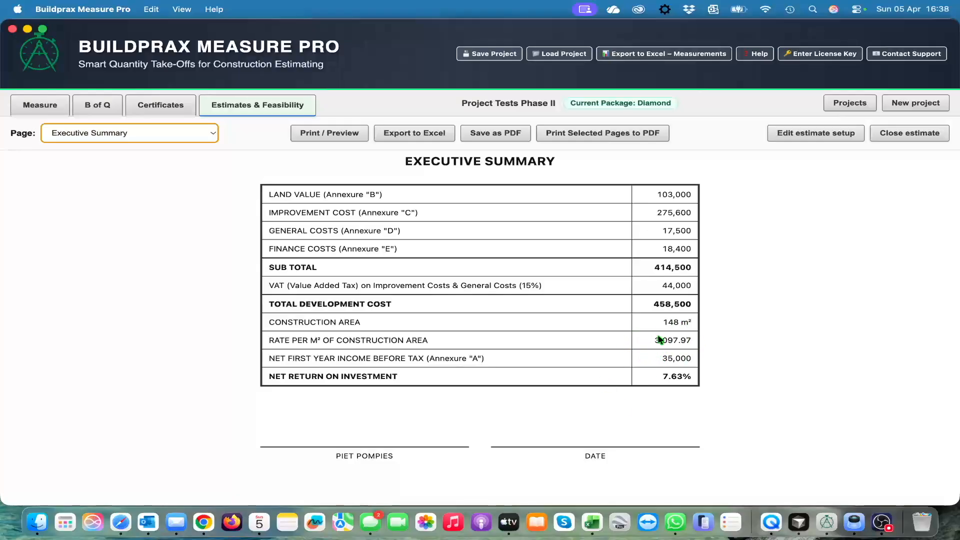
scroll(627, 383, down, 1)
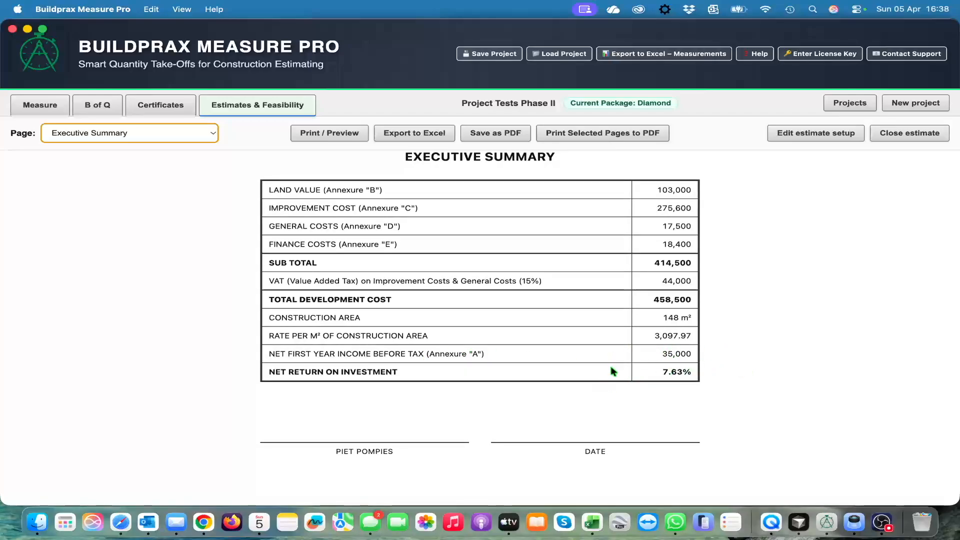
scroll(611, 383, down, 3)
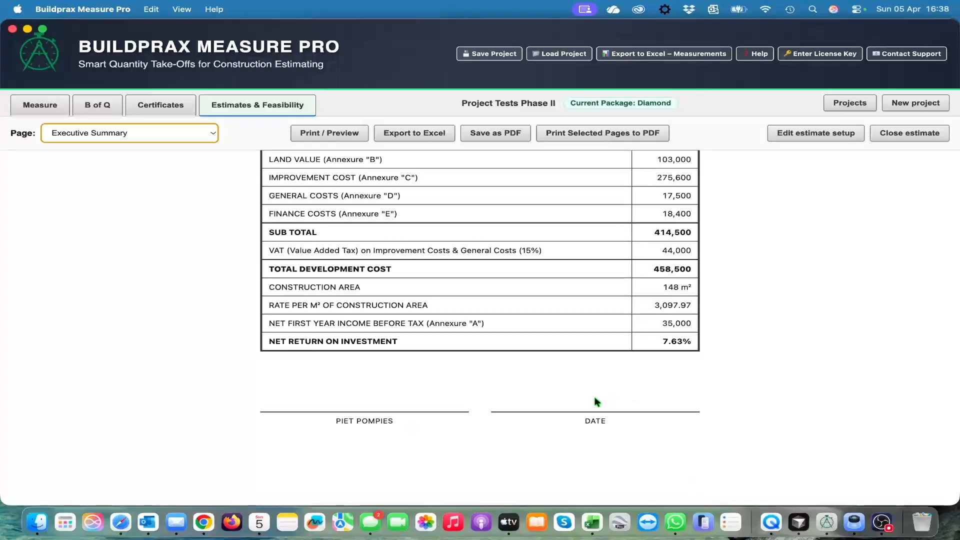
scroll(593, 390, up, 5)
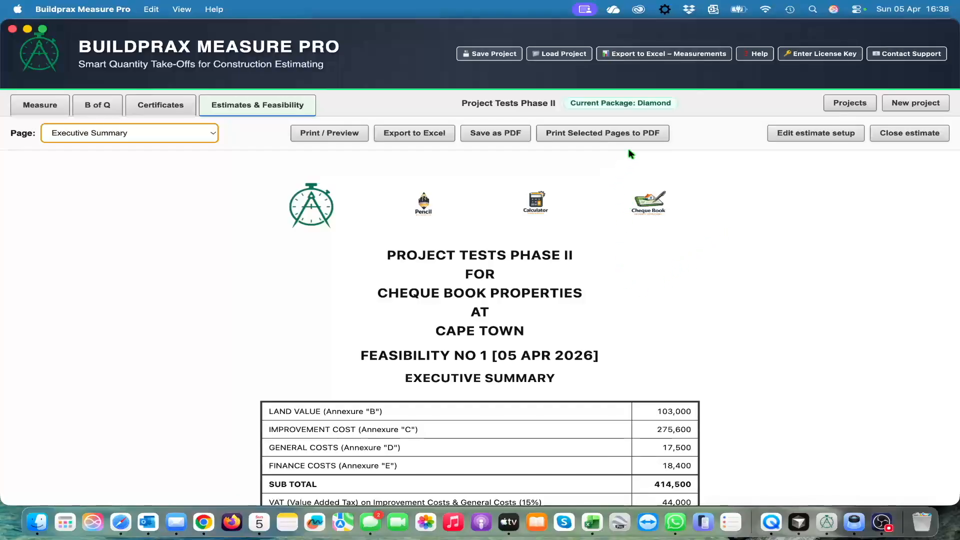
Check which feasibility pages can be included in the combined PDF, and leave the page selection without saving.
click(601, 135)
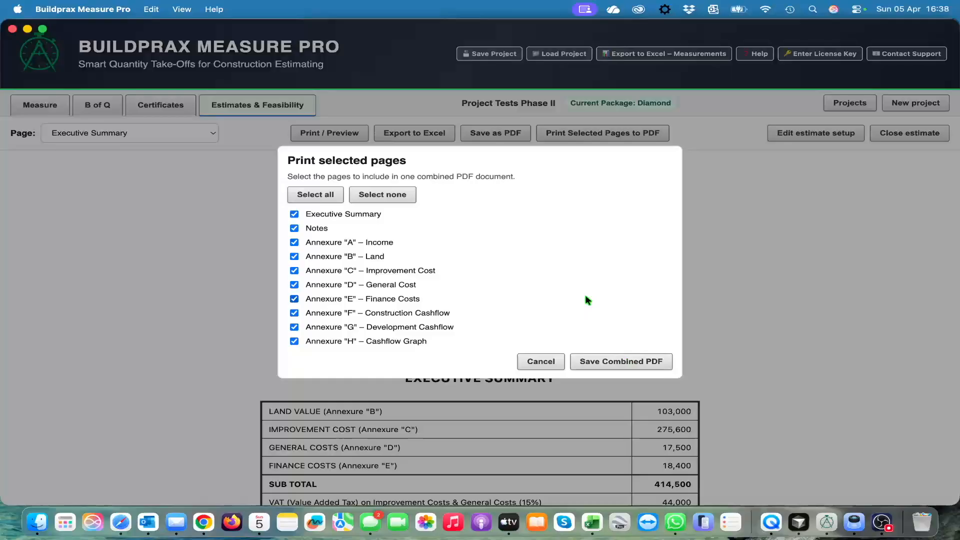
click(544, 362)
scroll(403, 322, down, 1)
scroll(404, 320, up, 1)
scroll(403, 319, down, 2)
scroll(404, 315, down, 5)
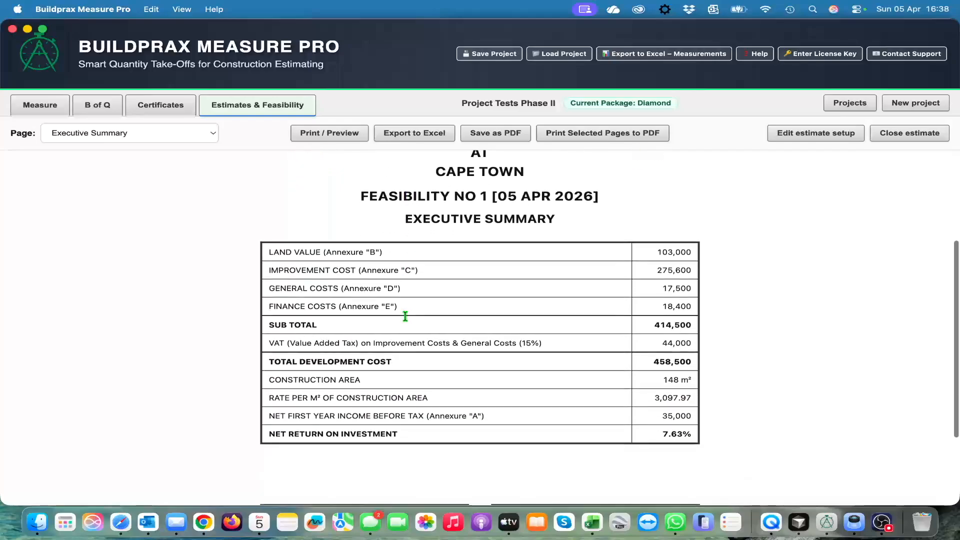
scroll(403, 317, up, 6)
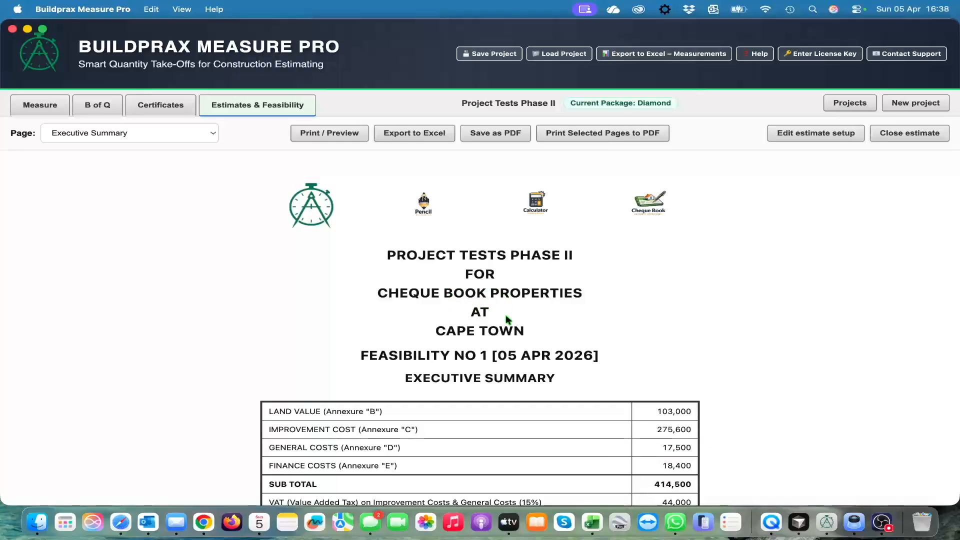
scroll(507, 330, down, 2)
scroll(507, 330, up, 2)
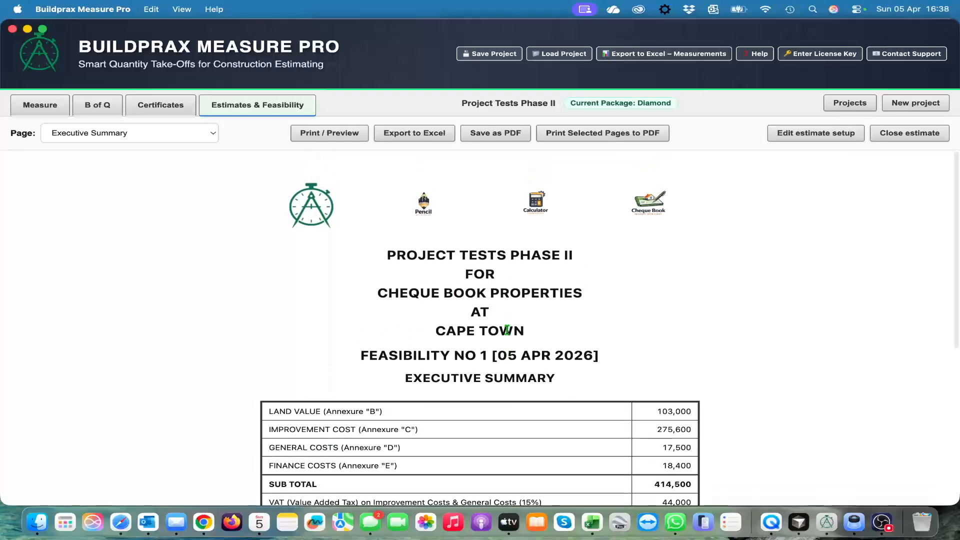
scroll(507, 330, down, 4)
scroll(507, 330, down, 6)
scroll(507, 330, up, 10)
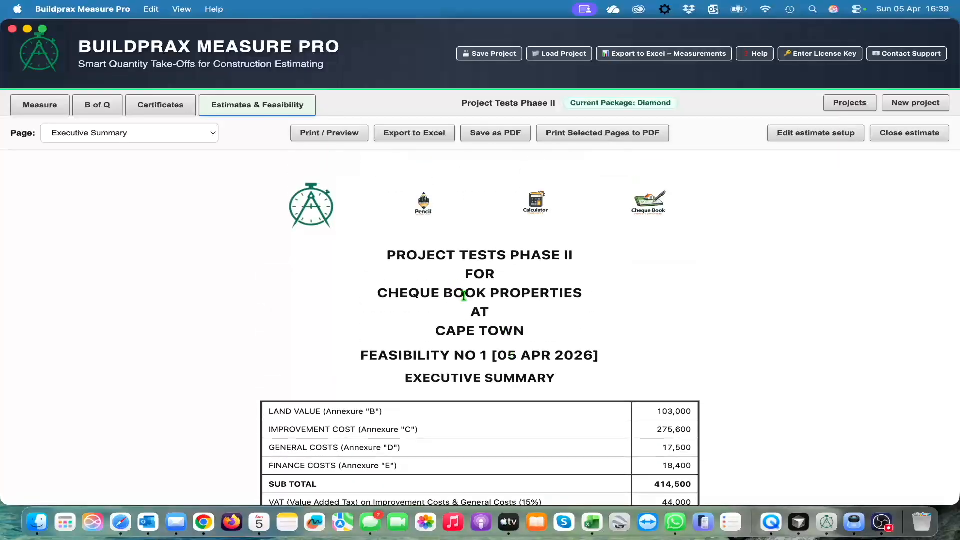